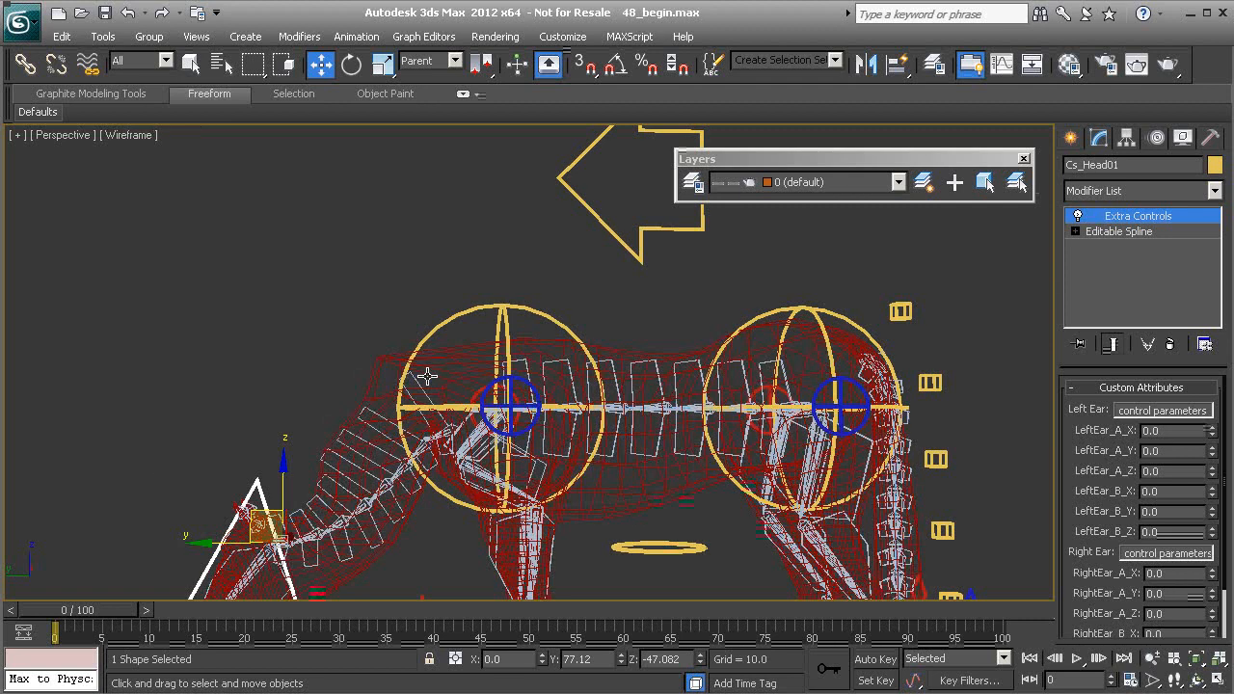
- Switch the Perspective viewport display to shaded with edged faces so the whole horse is shown as a solid mesh
middle_click_drag(451, 404, 432, 409, "alt")
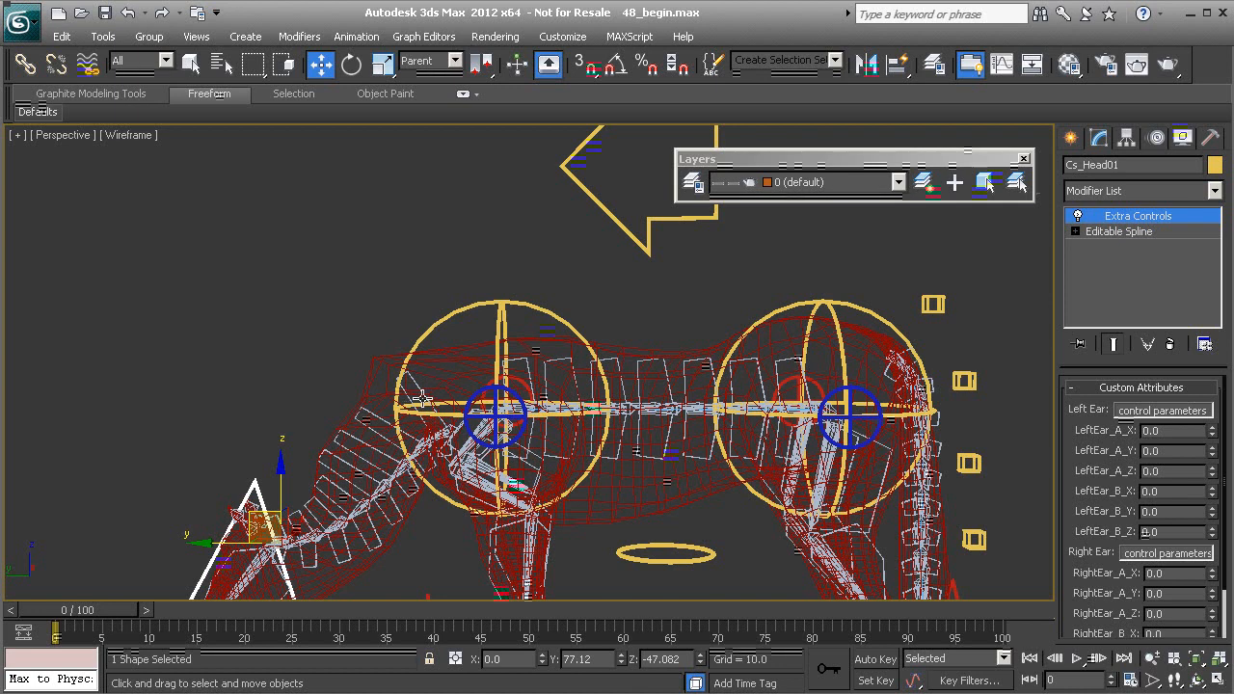
key("F3")
scroll(417, 377, "down", 5)
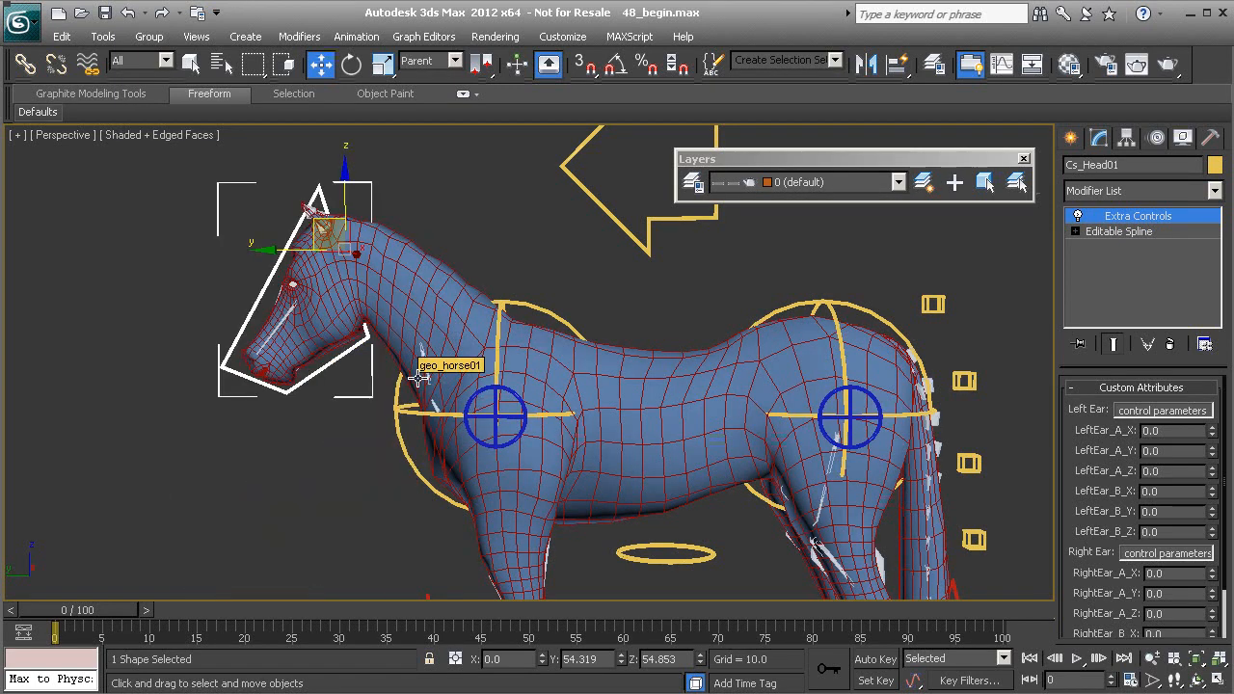
middle_click_drag(532, 459, 478, 417)
- Clone the horse mesh geo_horse01 as a copy and delete the Skin modifier from the clone
left_click(515, 312)
middle_click_drag(521, 318, 415, 336)
scroll(446, 314, "down", 3)
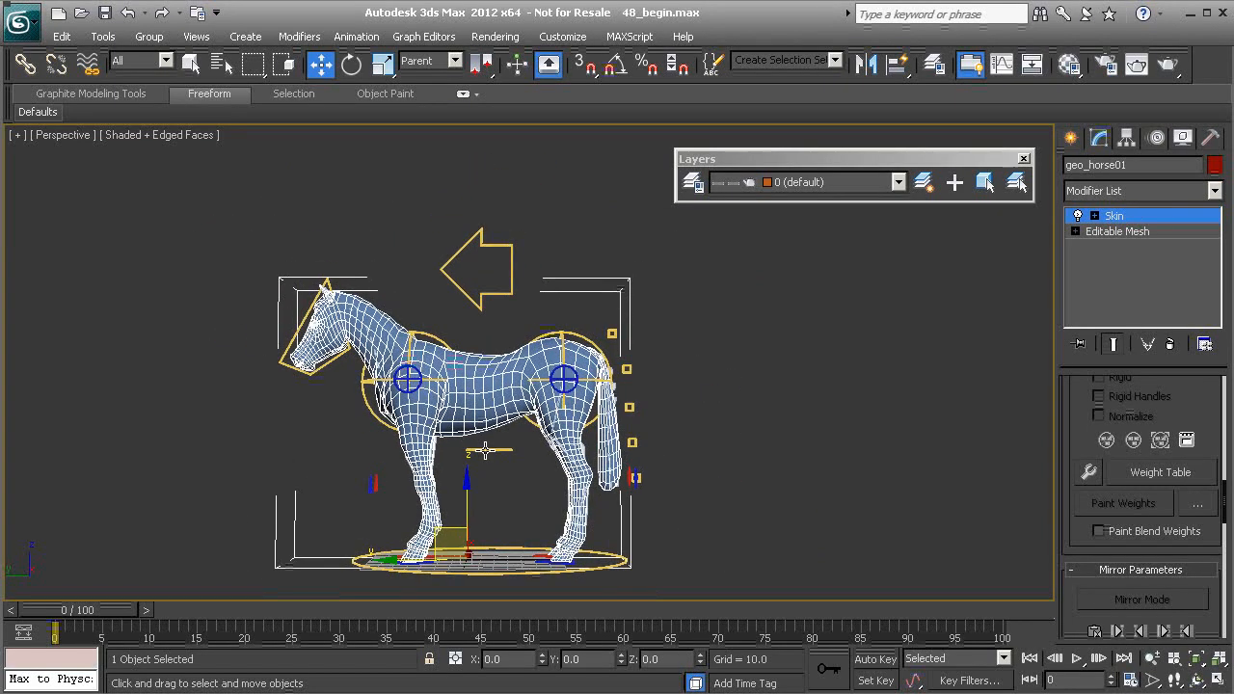
key("ctrl+v")
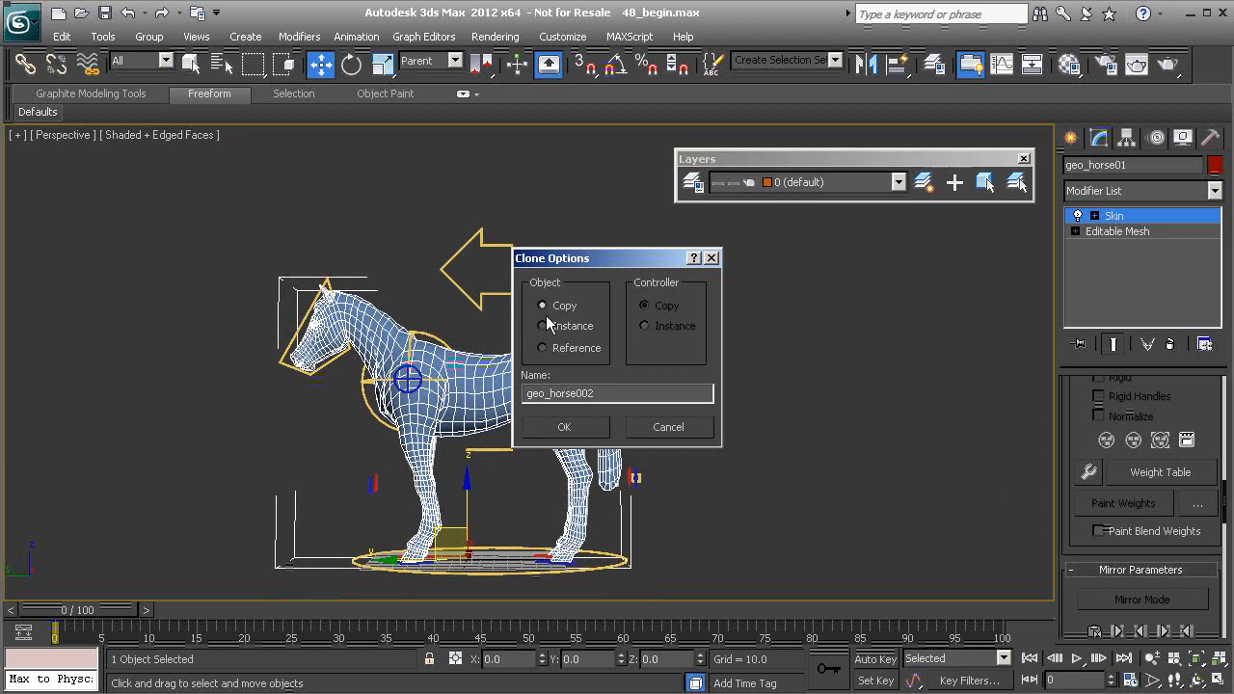
left_click(566, 427)
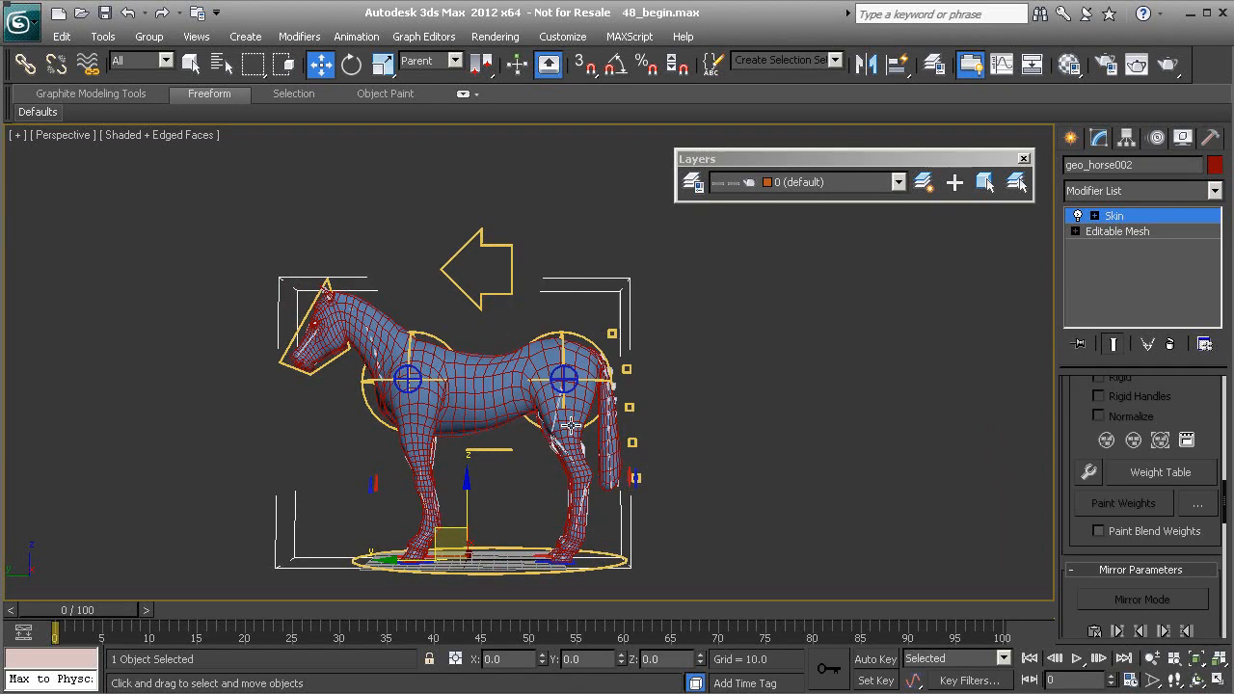
left_click(1170, 344)
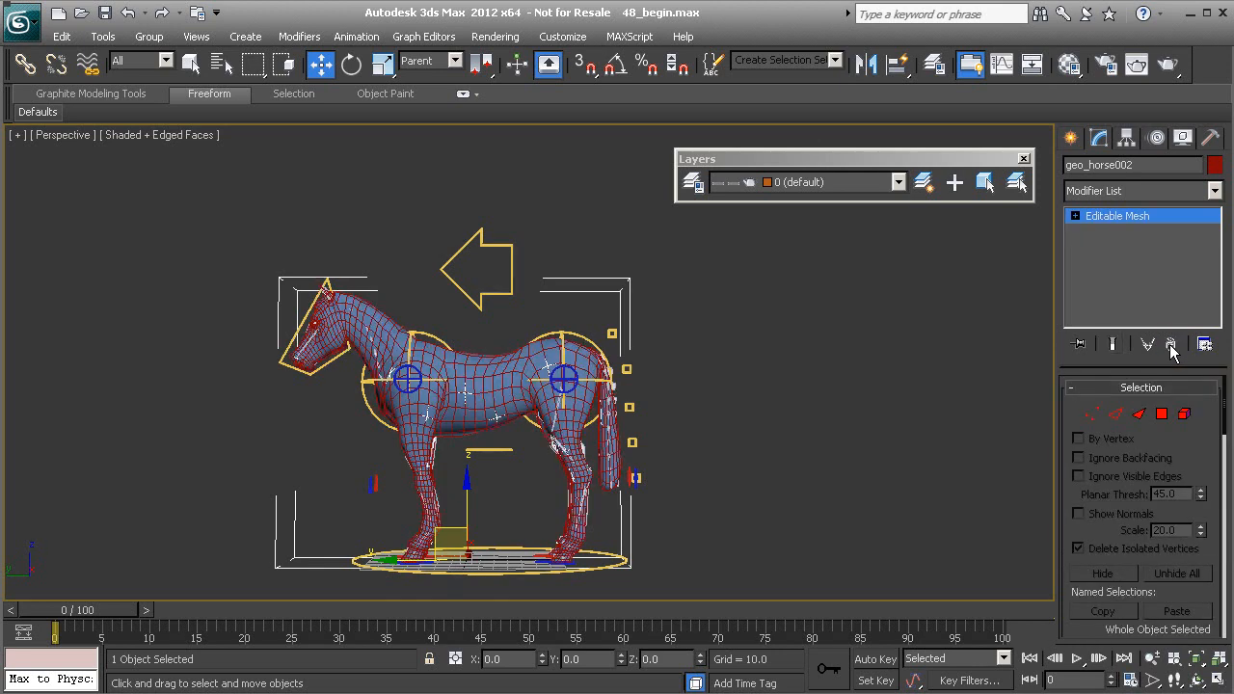
- Raise the cloned horse above the rig to about Z 259.8 and rename it Mrph_NeckCrt01
middle_click_drag(517, 422, 515, 426)
left_click_drag(483, 491, 483, 166)
middle_click_drag(509, 278, 501, 376)
left_click_drag(458, 258, 457, 227)
middle_click_drag(473, 261, 497, 385)
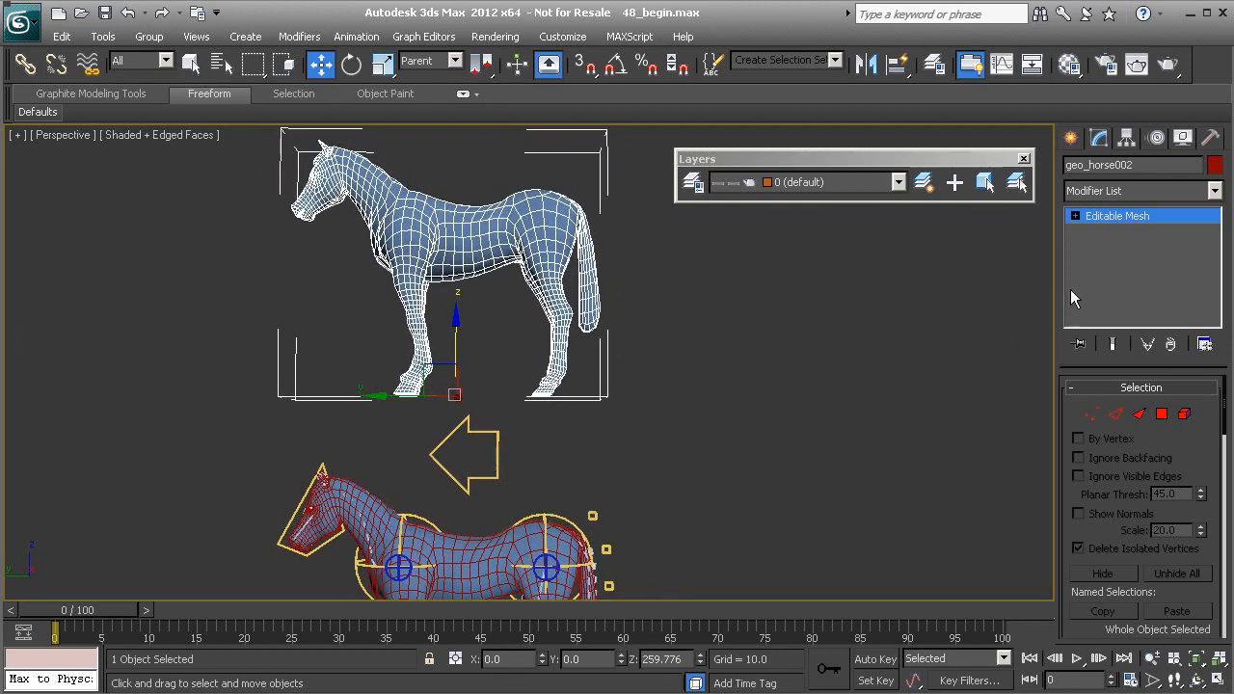
double_click(1111, 165)
type("Mr")
- Create a layer named targets containing the cloned horse, and make 0 (default) the current layer again
left_click(692, 182)
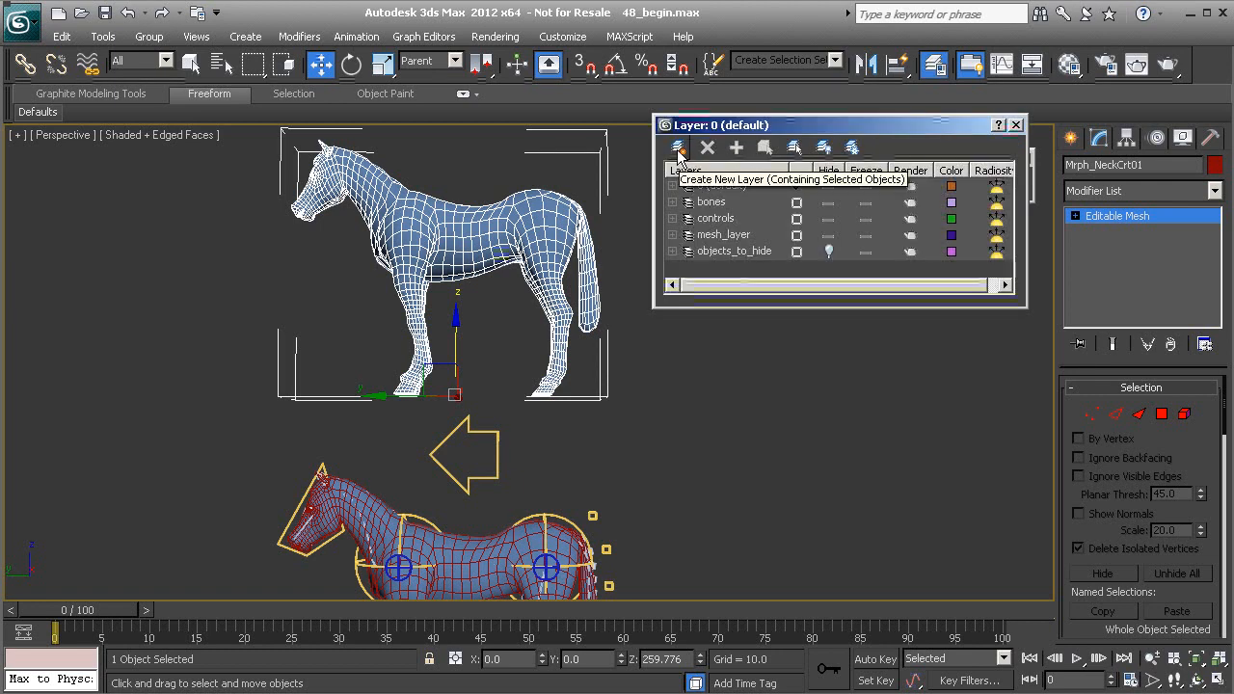
left_click(677, 150)
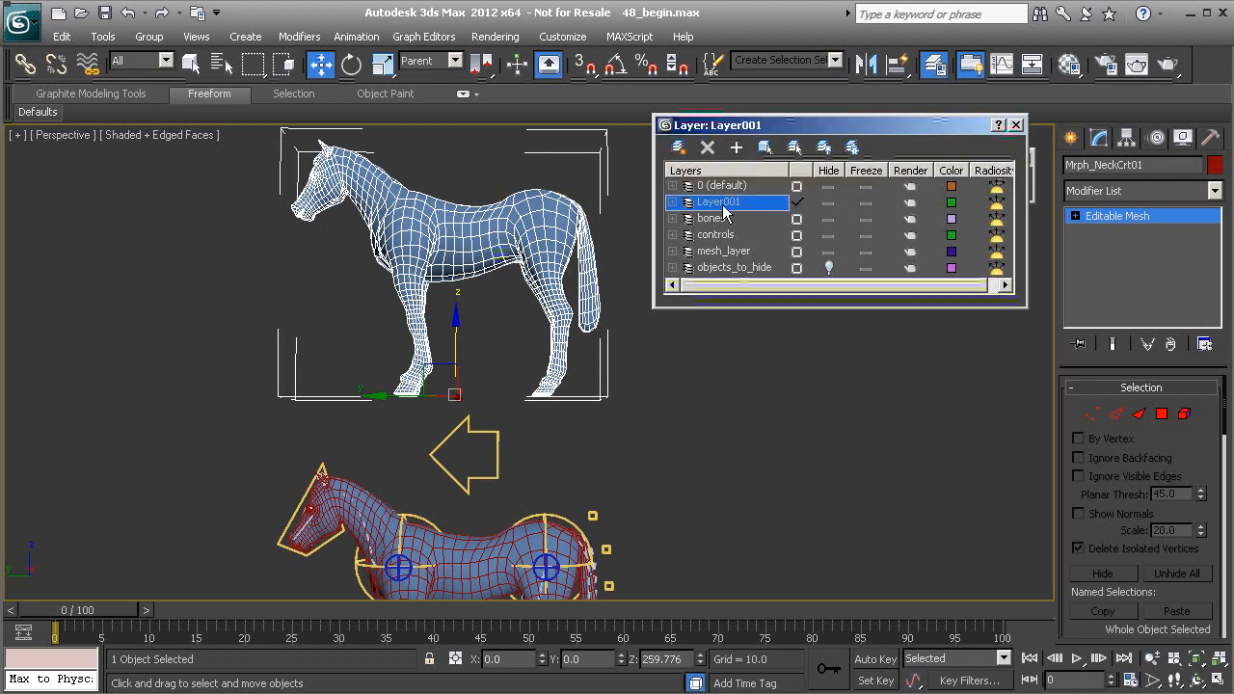
left_click(796, 186)
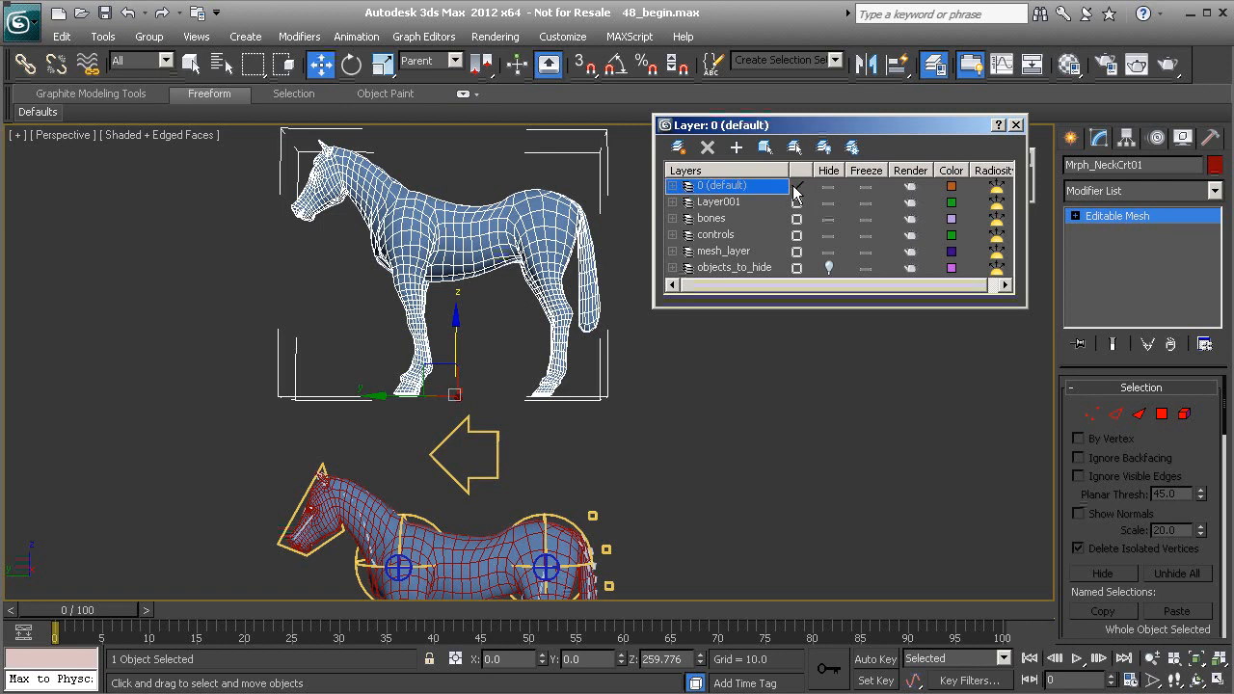
double_click(715, 203)
type("targets")
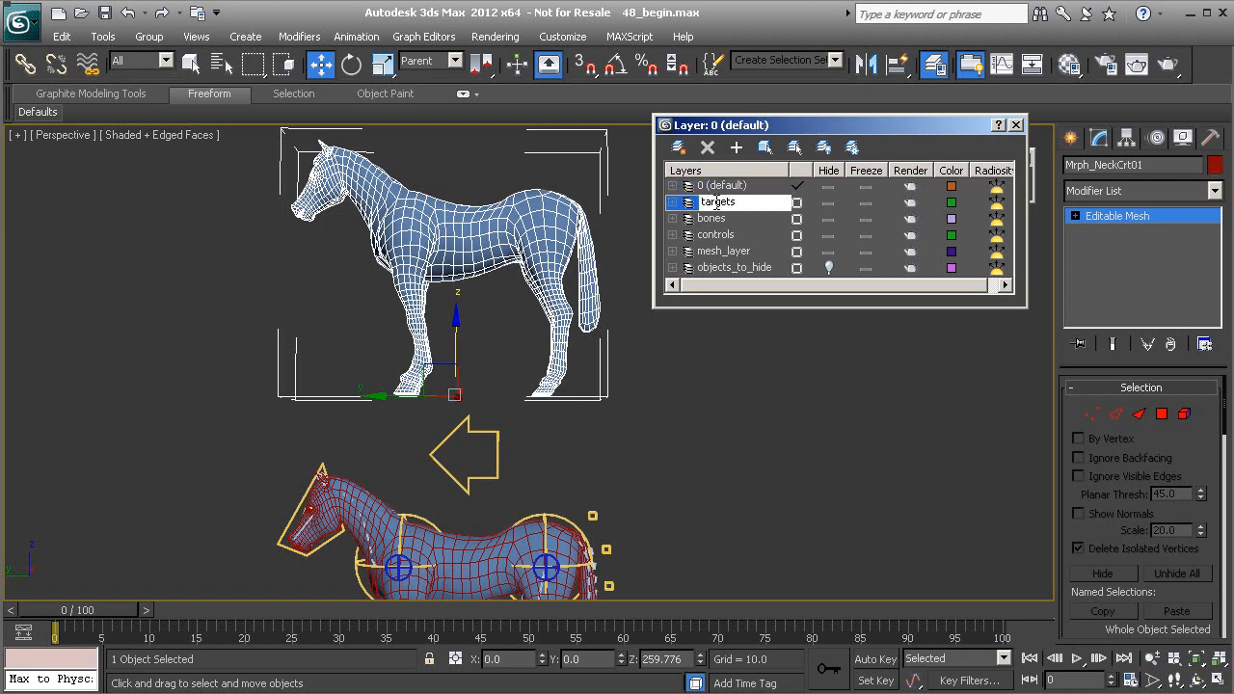
key("Return")
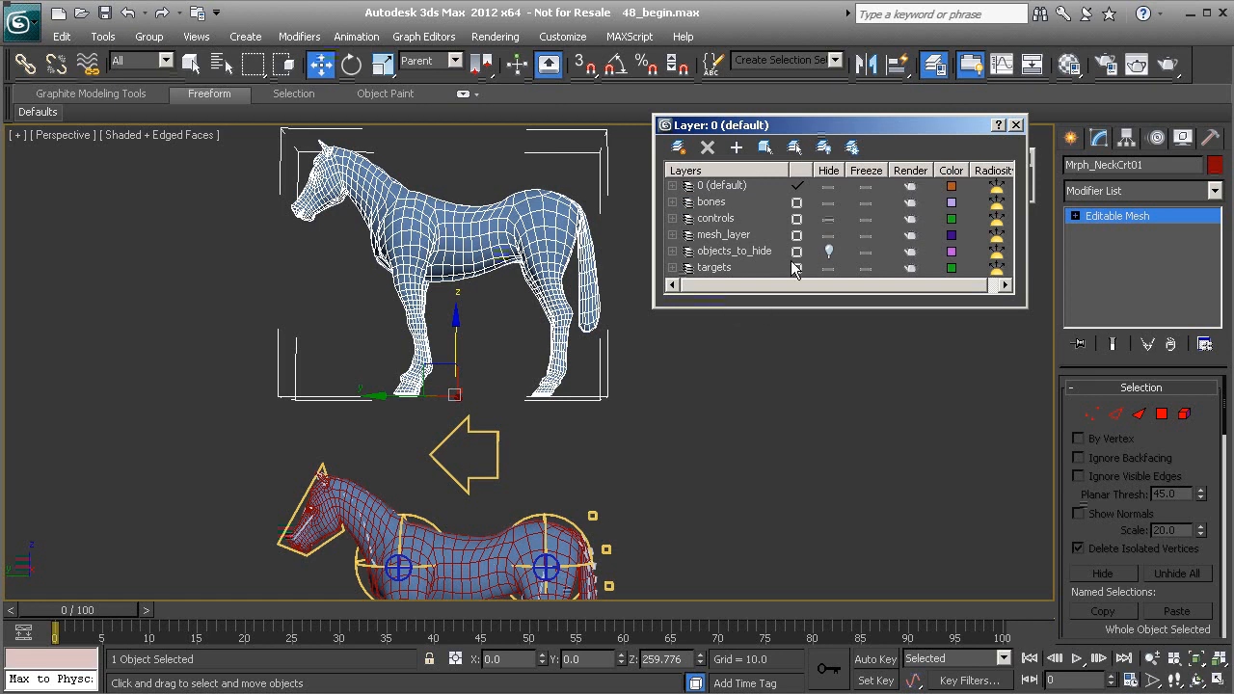
left_click(1017, 124)
- Add a Morpher modifier to geo_horse01 and place it between Skin and Editable Mesh in the stack
middle_click_drag(526, 462, 555, 396)
left_click(406, 435)
middle_click_drag(458, 492, 435, 395)
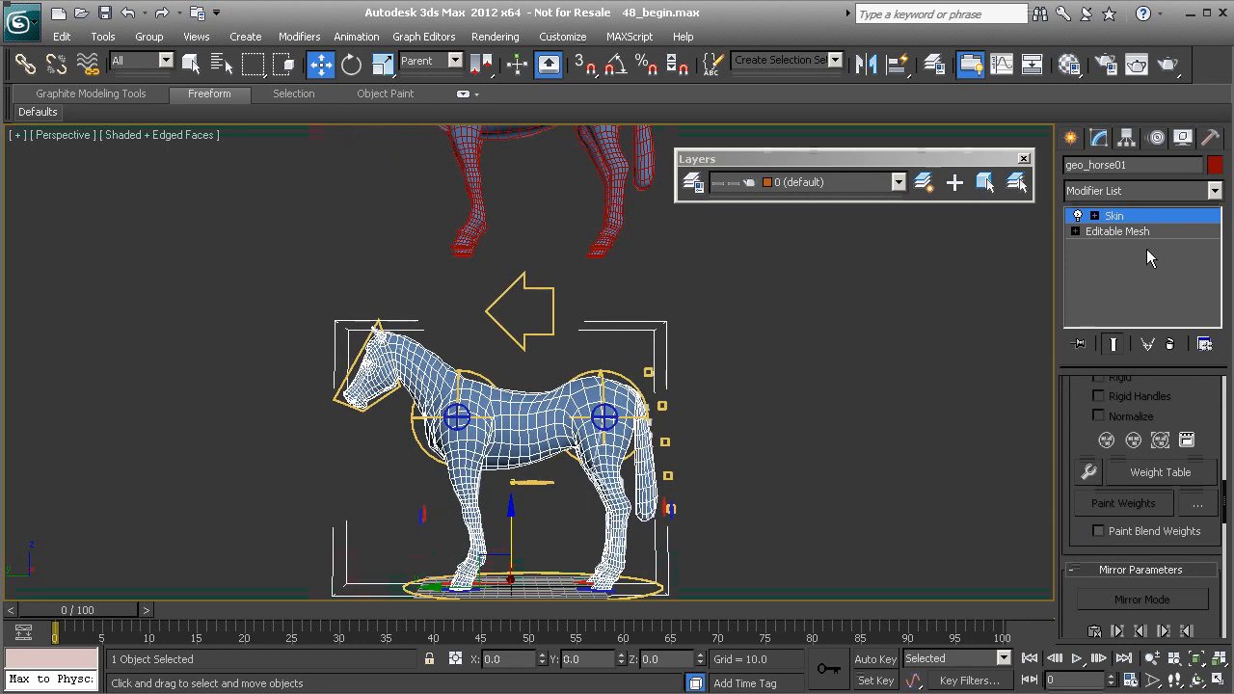
left_click(1127, 193)
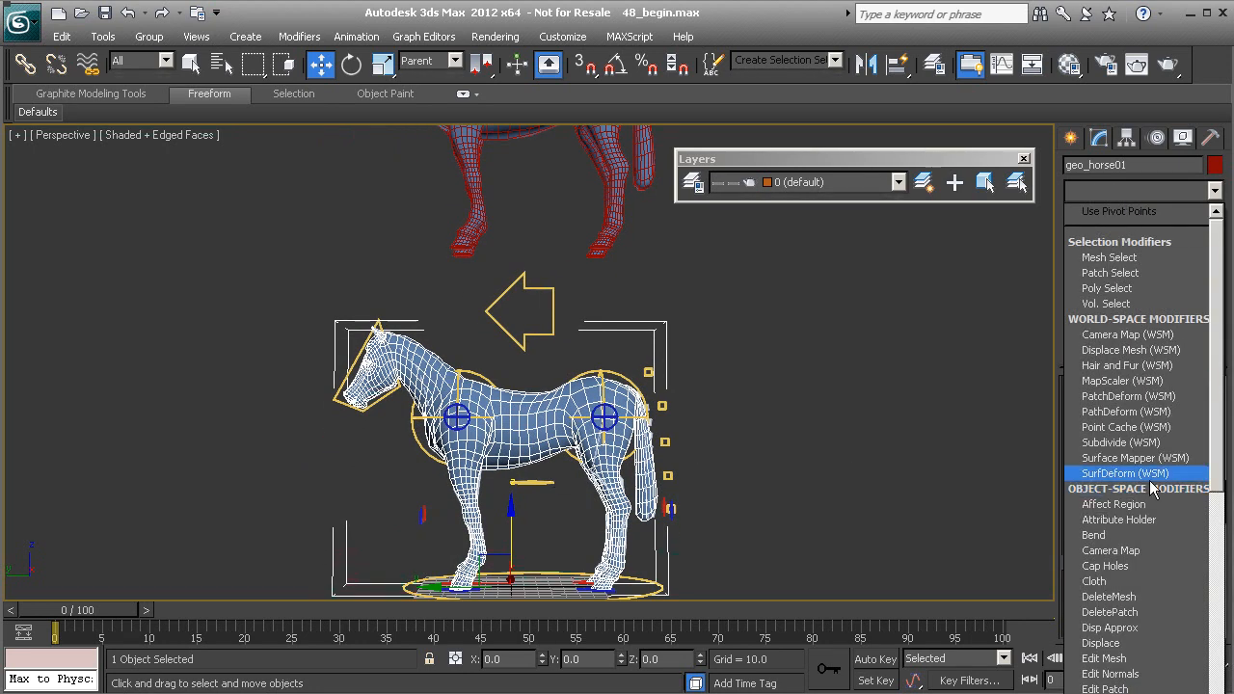
scroll(1139, 420, "down", 15)
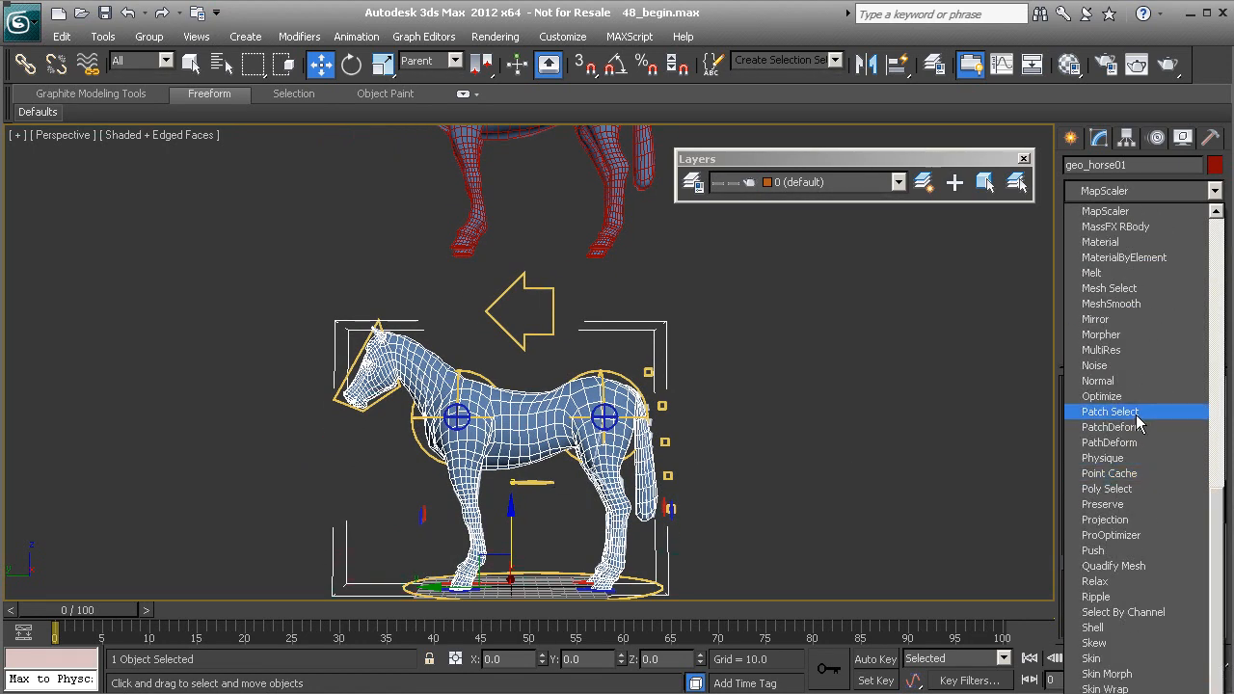
left_click(1135, 335)
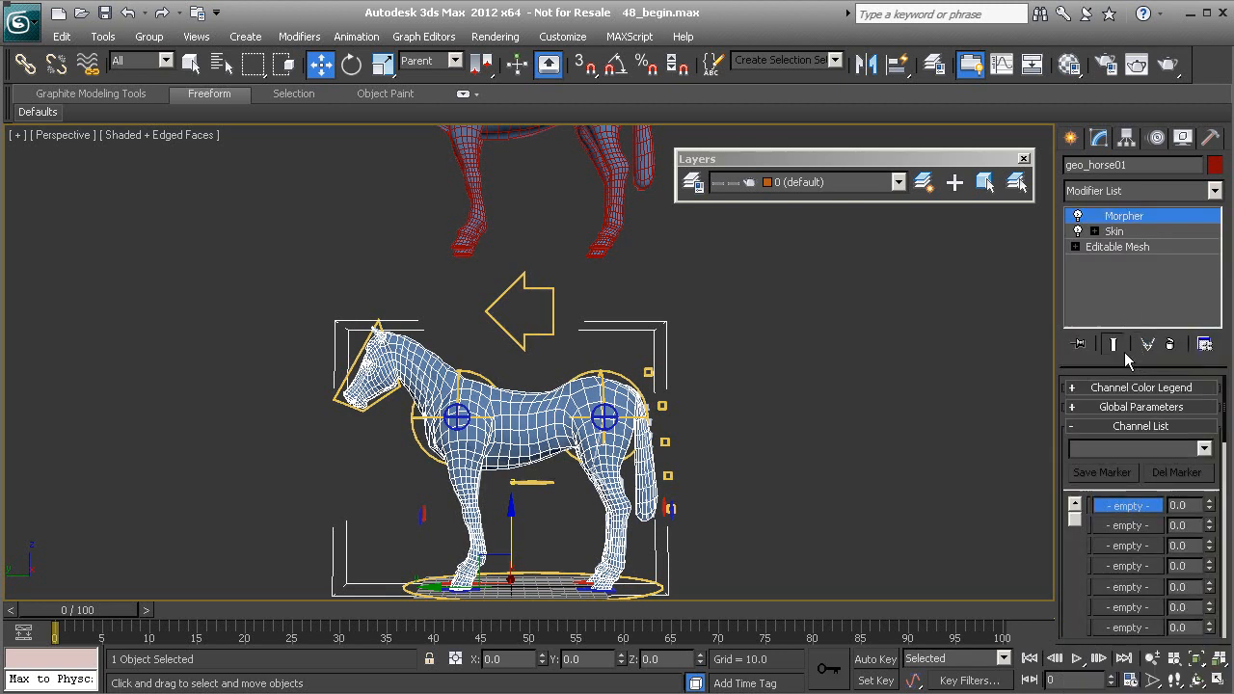
middle_click_drag(644, 428, 696, 300)
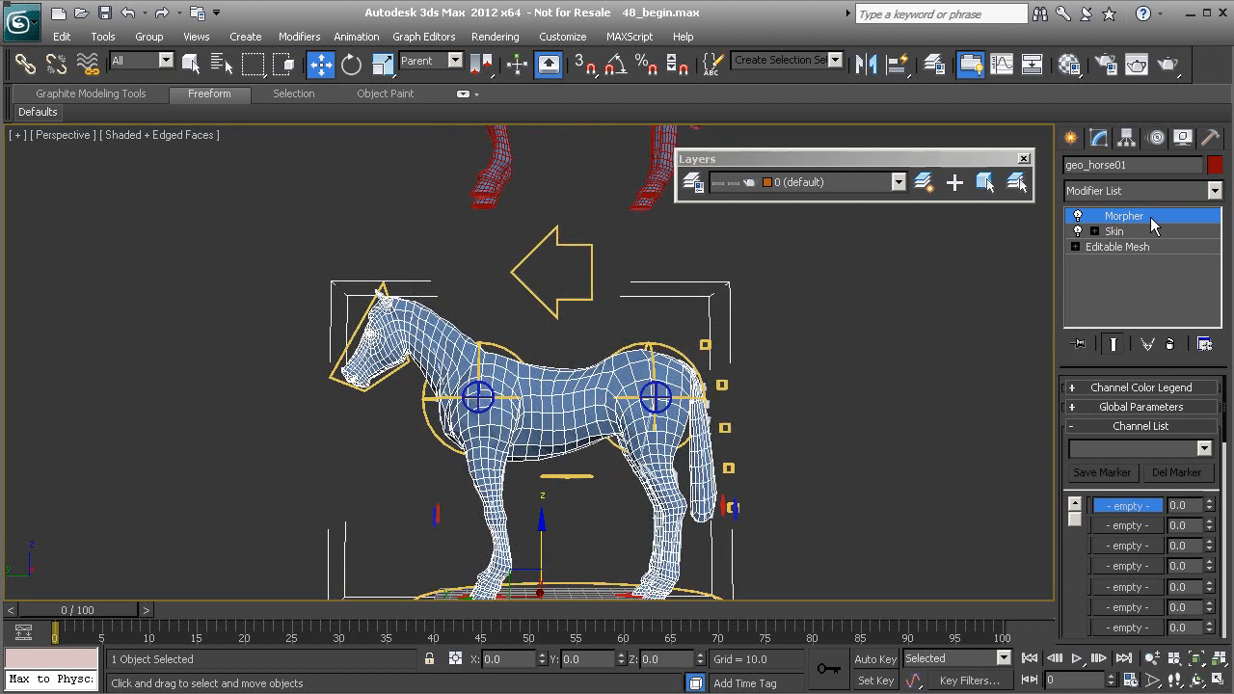
left_click_drag(1154, 215, 1152, 243)
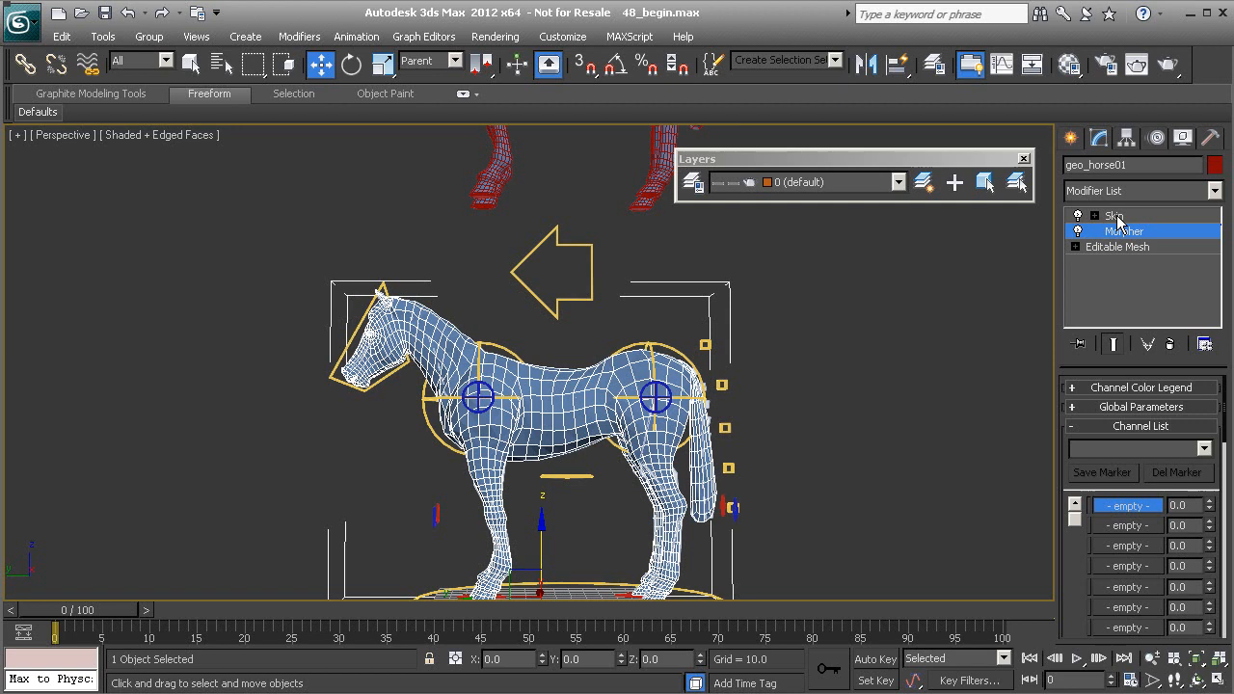
- Capture the current state of geo_horse01 into the first Morpher channel under the name Captured
middle_click_drag(758, 482, 775, 435)
left_click_drag(1064, 532, 1024, 280)
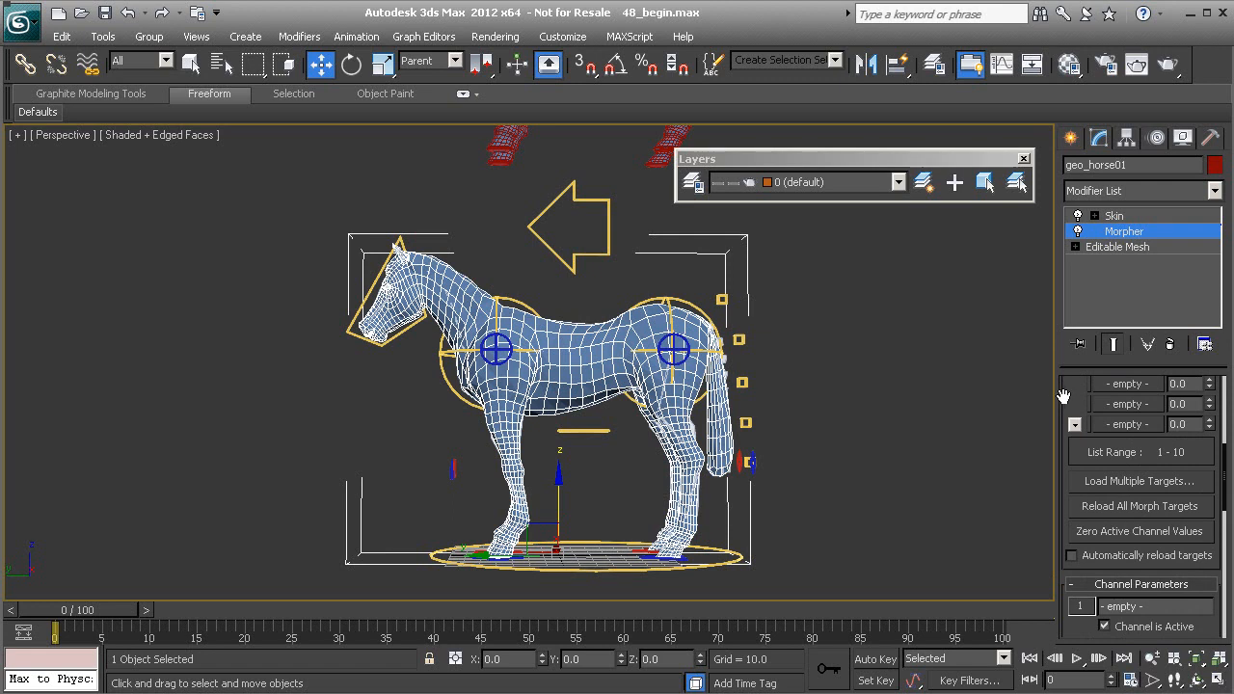
left_click_drag(1064, 397, 1064, 480)
middle_click_drag(506, 373, 488, 390, "alt")
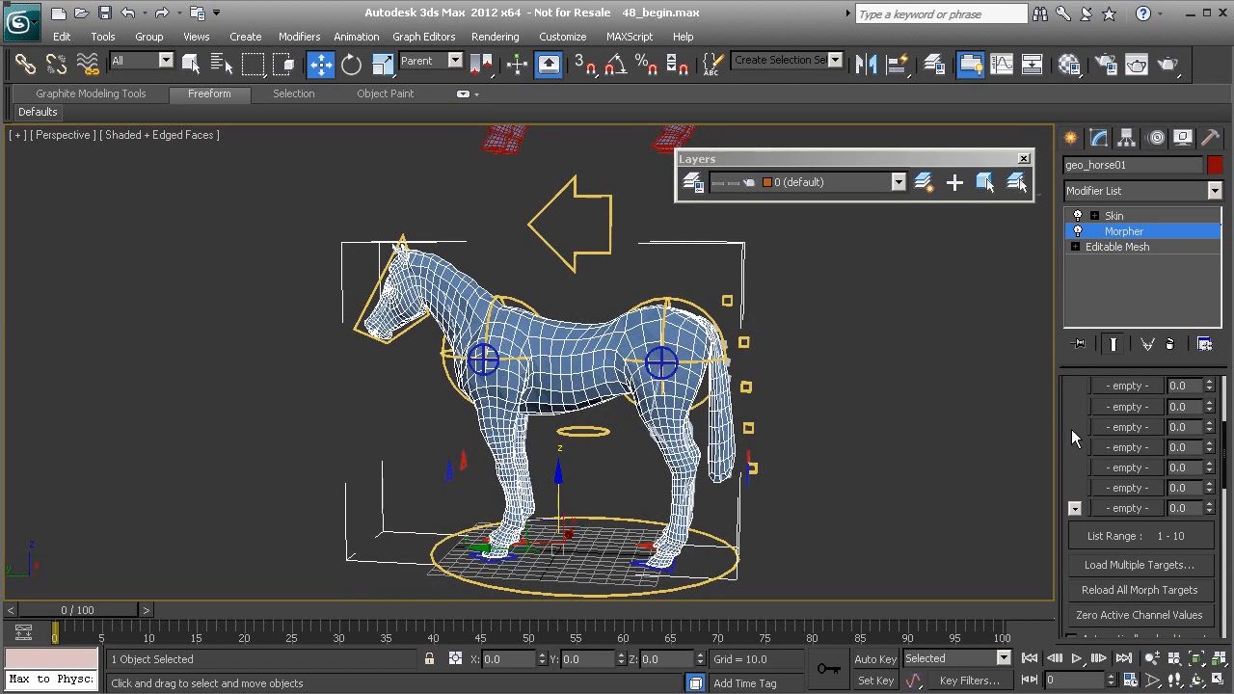
left_click_drag(1062, 465, 1071, 228)
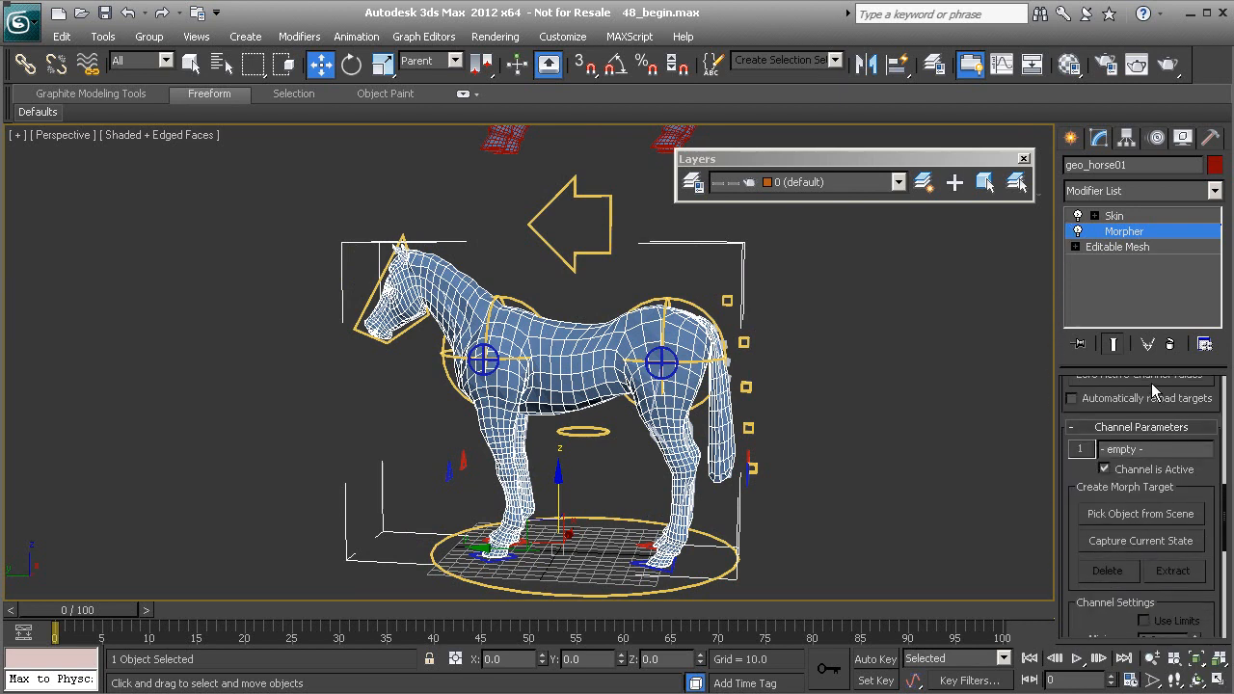
left_click(1129, 541)
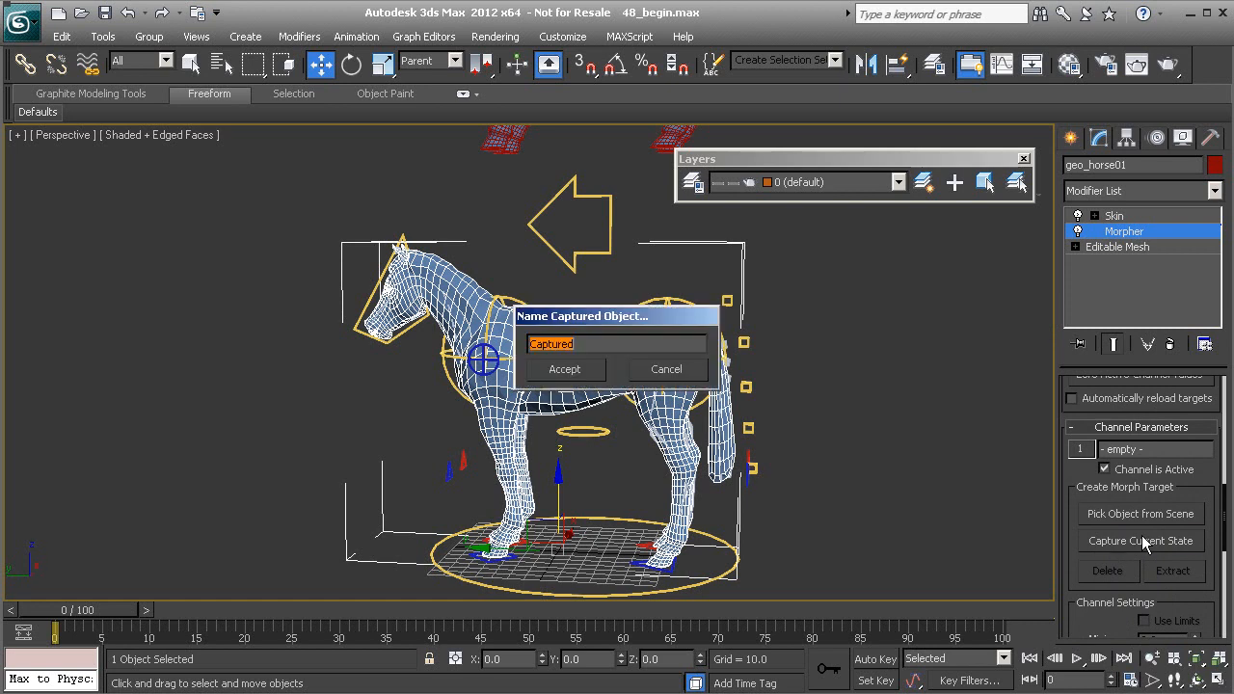
left_click(565, 370)
- Enable automatic reloading of targets in the Morpher modifier of geo_horse01
left_click_drag(1061, 429, 1072, 603)
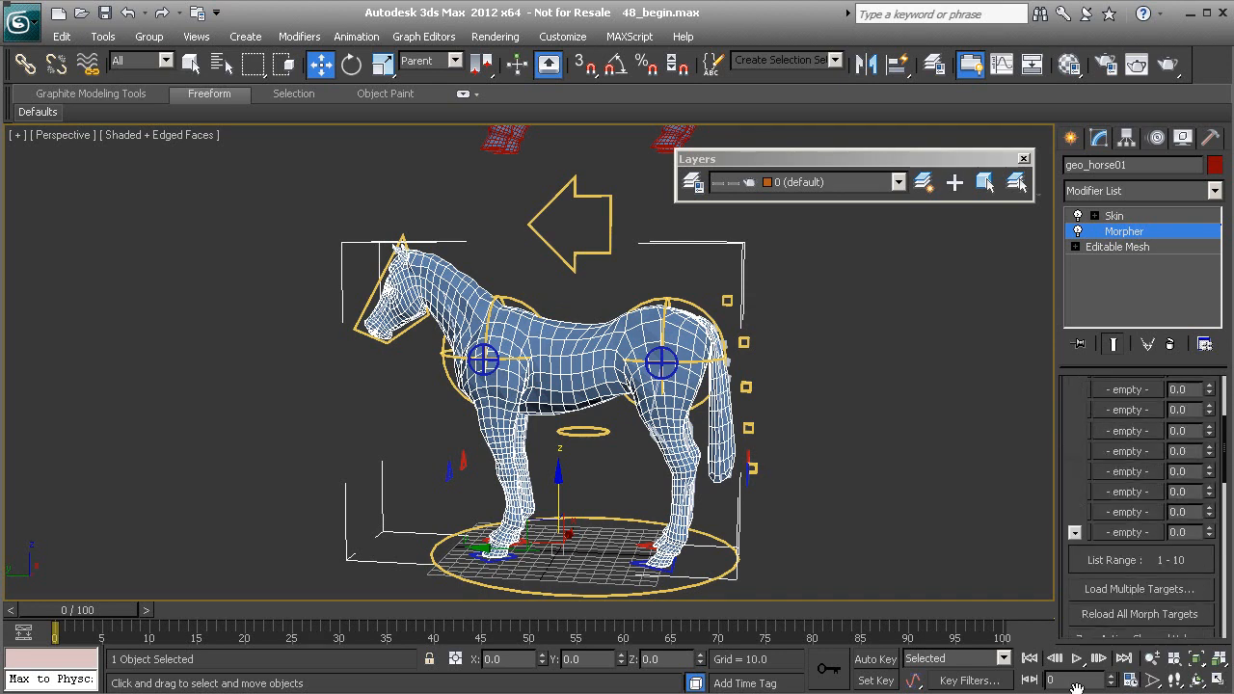
left_click_drag(1066, 427, 1064, 528)
middle_click_drag(641, 346, 632, 409)
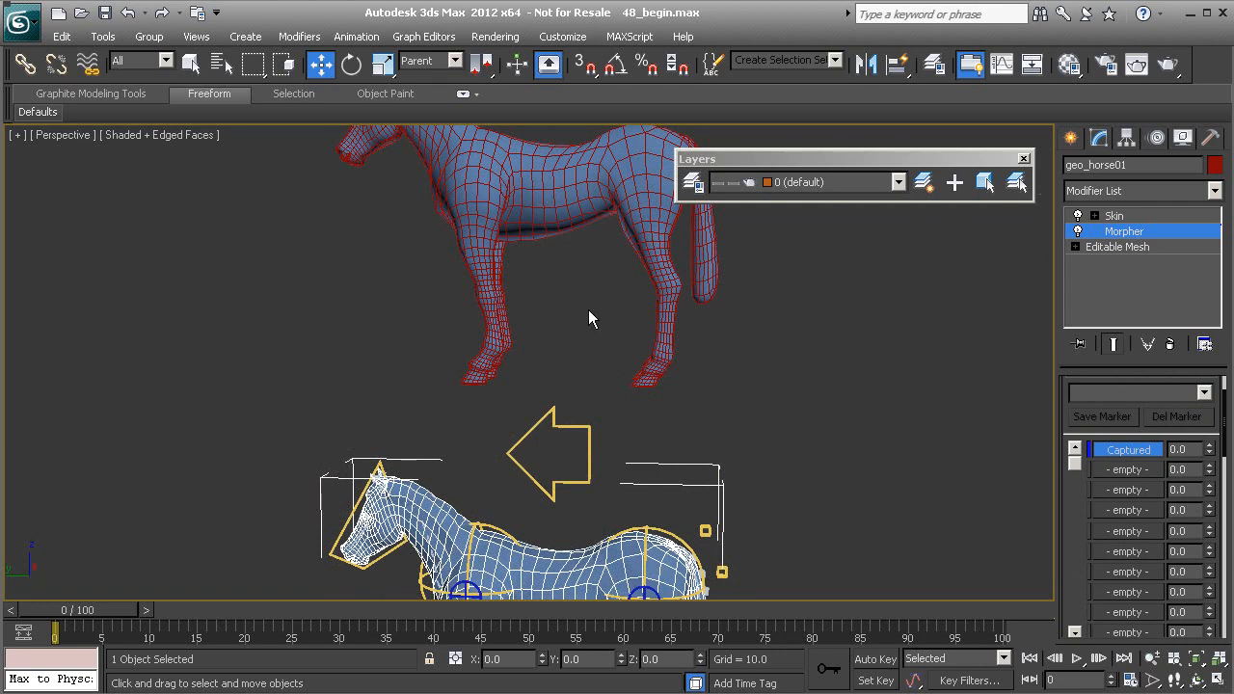
left_click_drag(1066, 560, 1035, 298)
left_click(1073, 507)
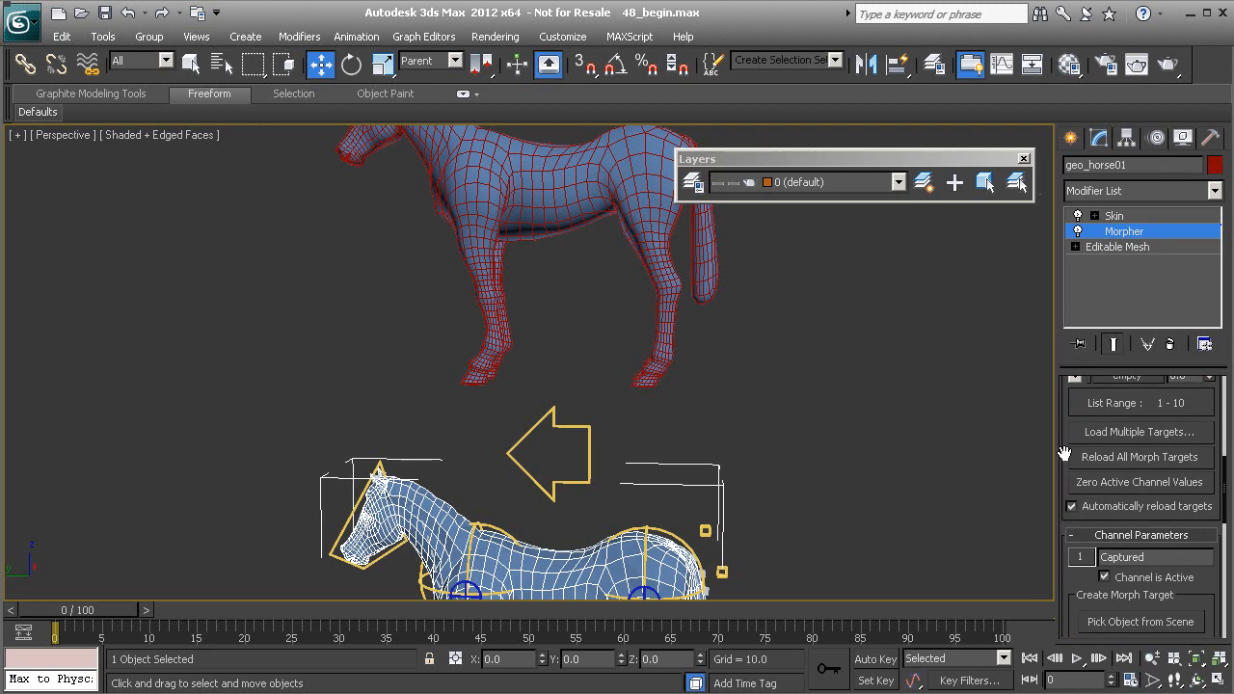
- Load the Mrph_NeckCrt01 horse from the scene as the target of the second Morpher channel
scroll(1070, 478, "up", 5)
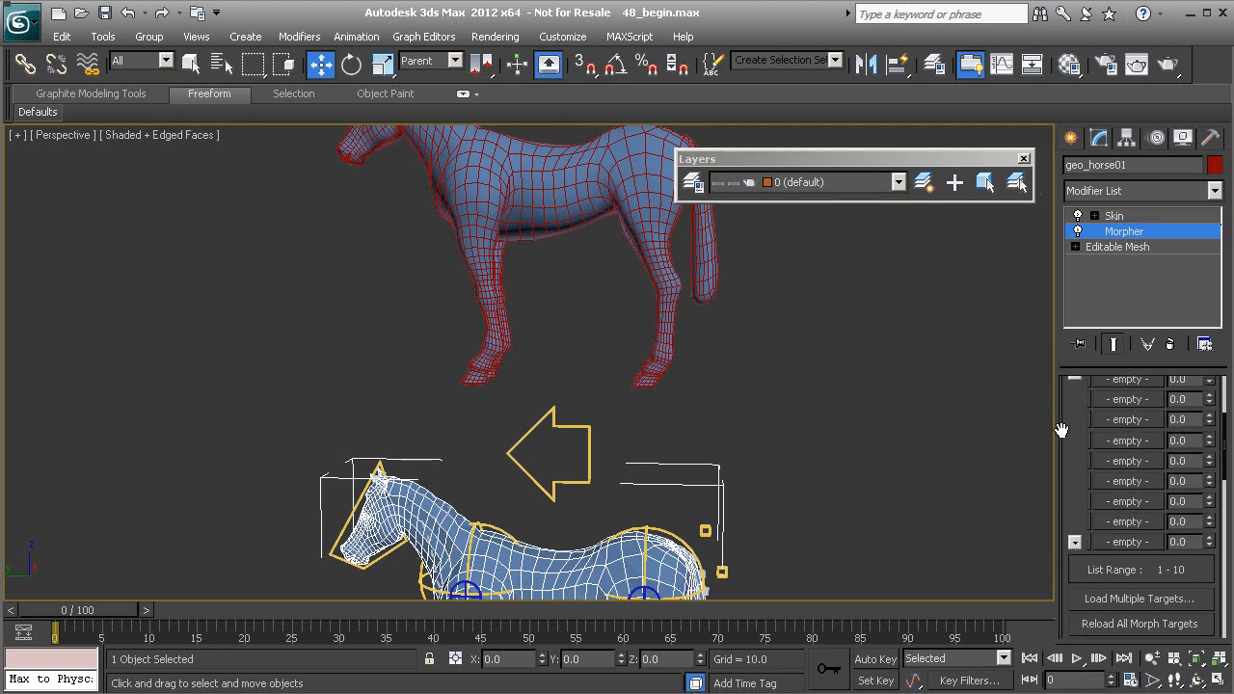
left_click_drag(1062, 445, 1074, 543)
right_click(1130, 478)
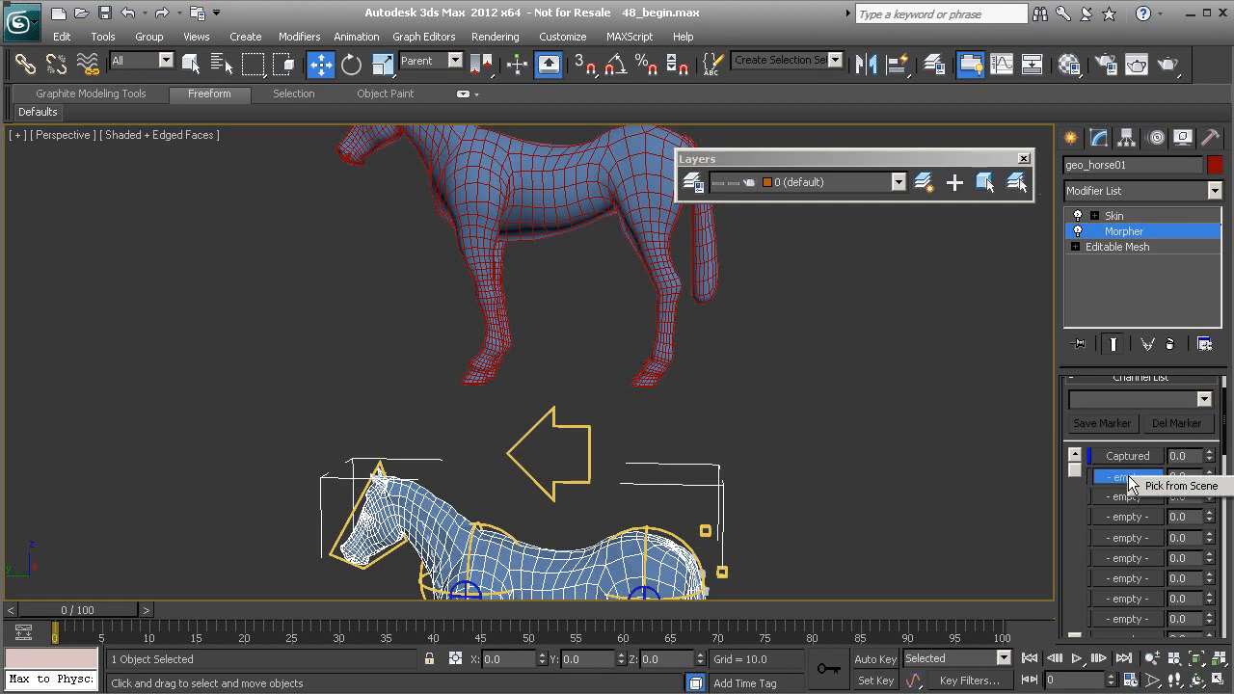
left_click(1179, 487)
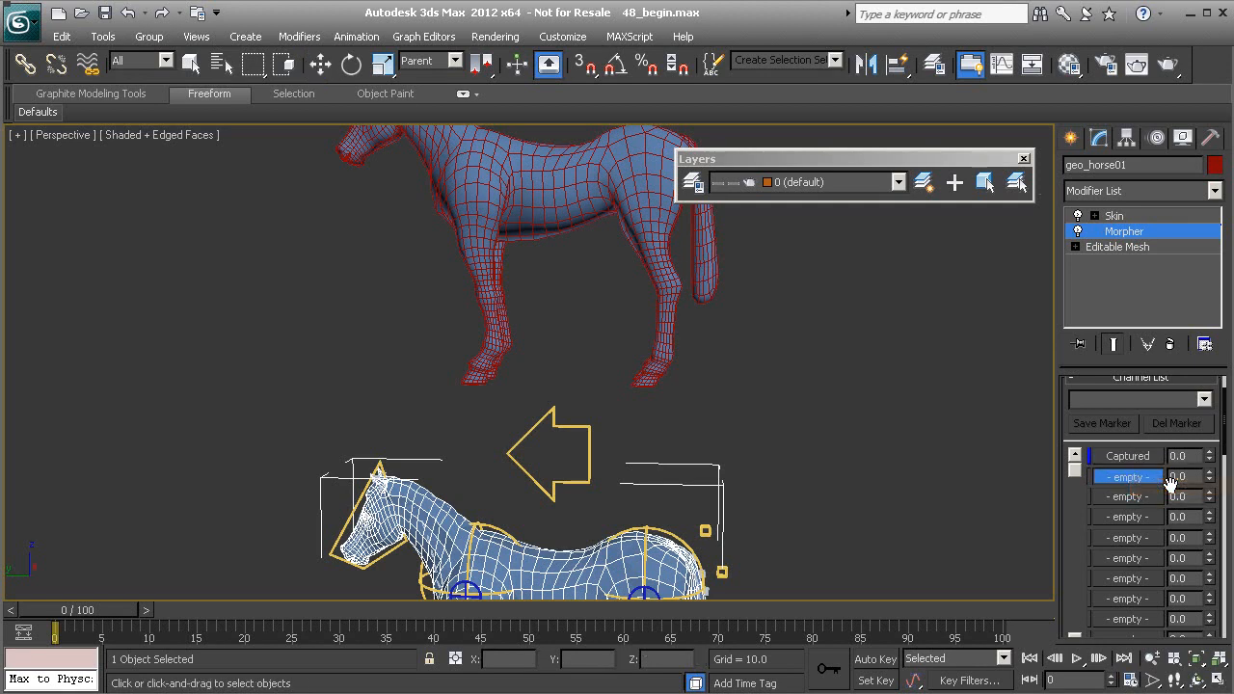
left_click(547, 192)
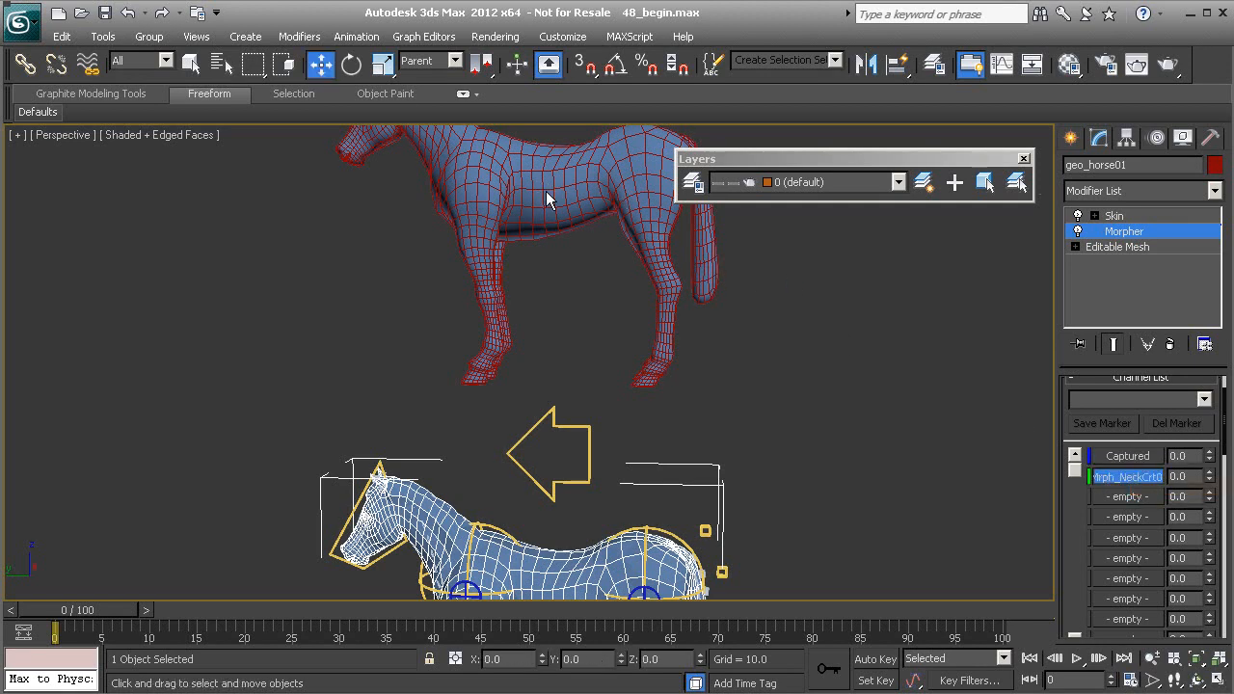
right_click(811, 350)
- Enter a new weight for the Mrph_NeckCrt01 morph channel
middle_click_drag(707, 373, 690, 408)
middle_click_drag(595, 307, 614, 316, "alt")
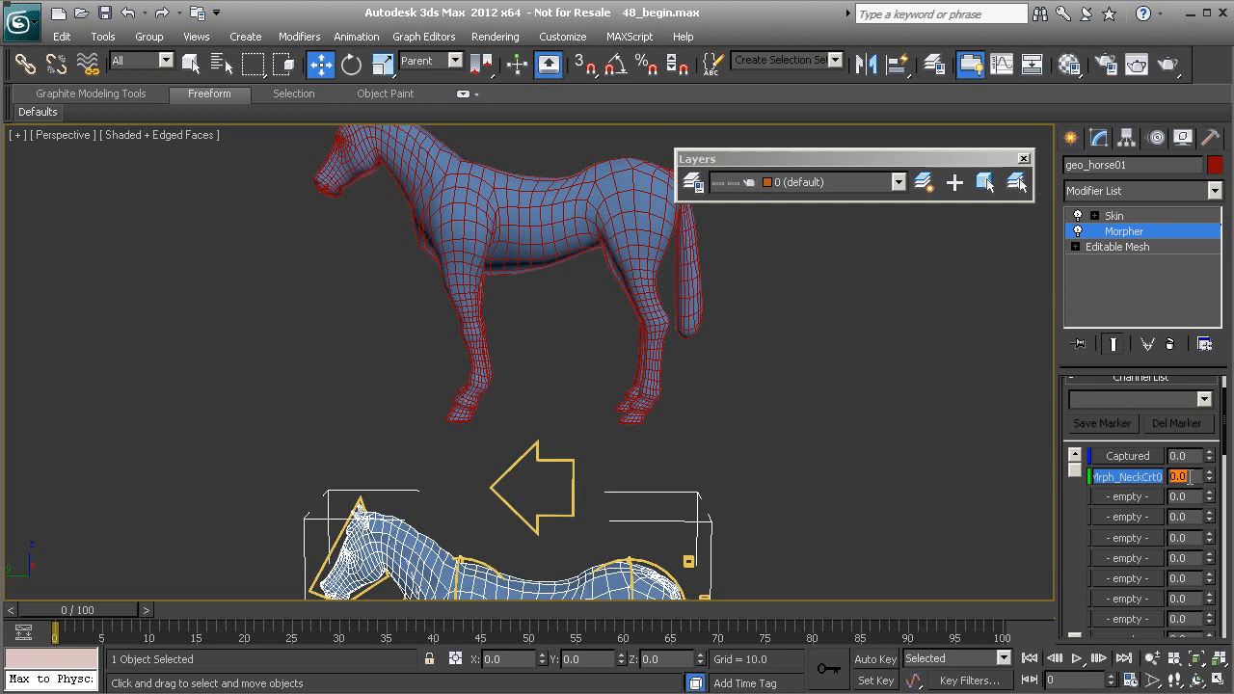
type("00")
key("Return")
- Select the target horse Mrph_NeckCrt01 and enter vertex editing of its Editable Mesh
left_click(488, 175)
middle_click_drag(492, 180, 500, 229)
left_click(1075, 216)
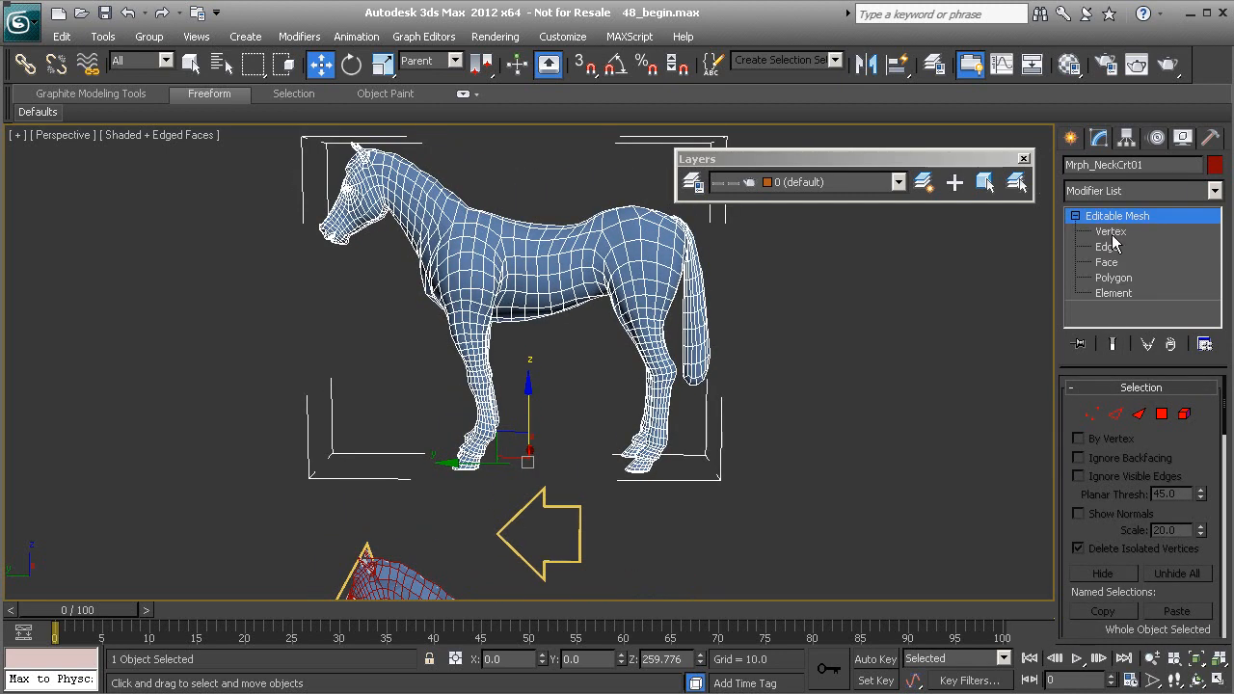
left_click(1111, 231)
middle_click_drag(541, 275, 547, 235, "alt")
- Try moving a group of vertices on the target horse's back to test the morph link, and undo the move
left_click_drag(520, 207, 546, 243)
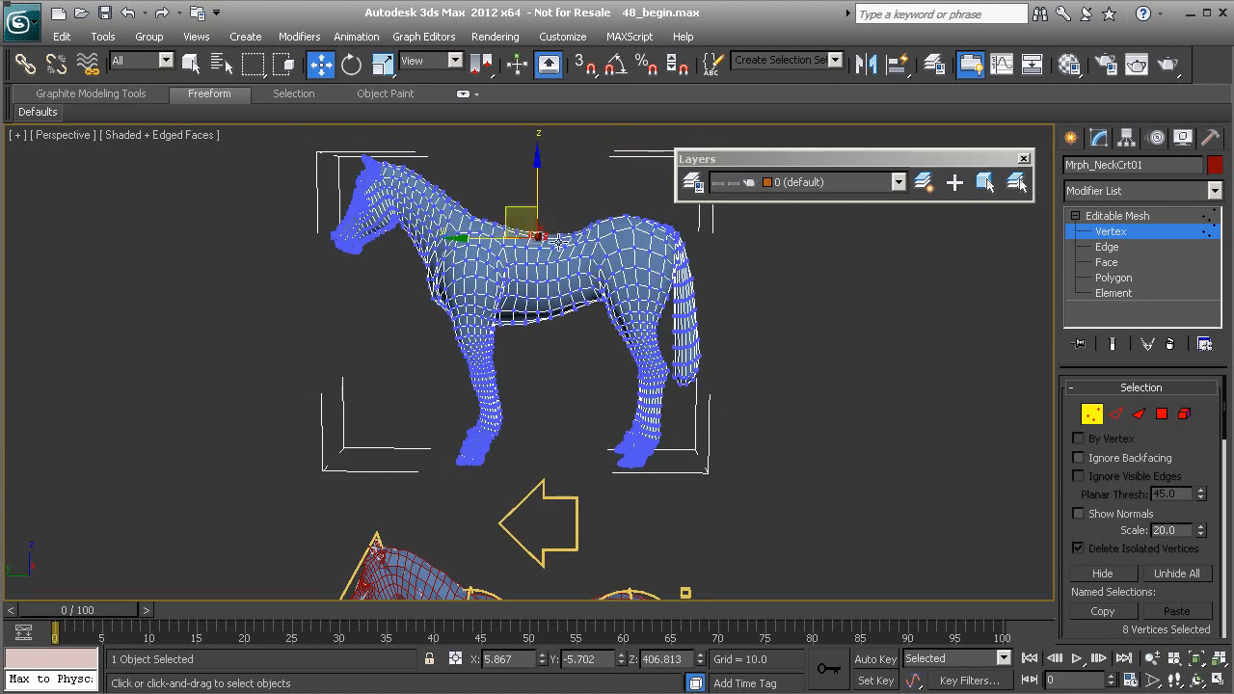
left_click(513, 194)
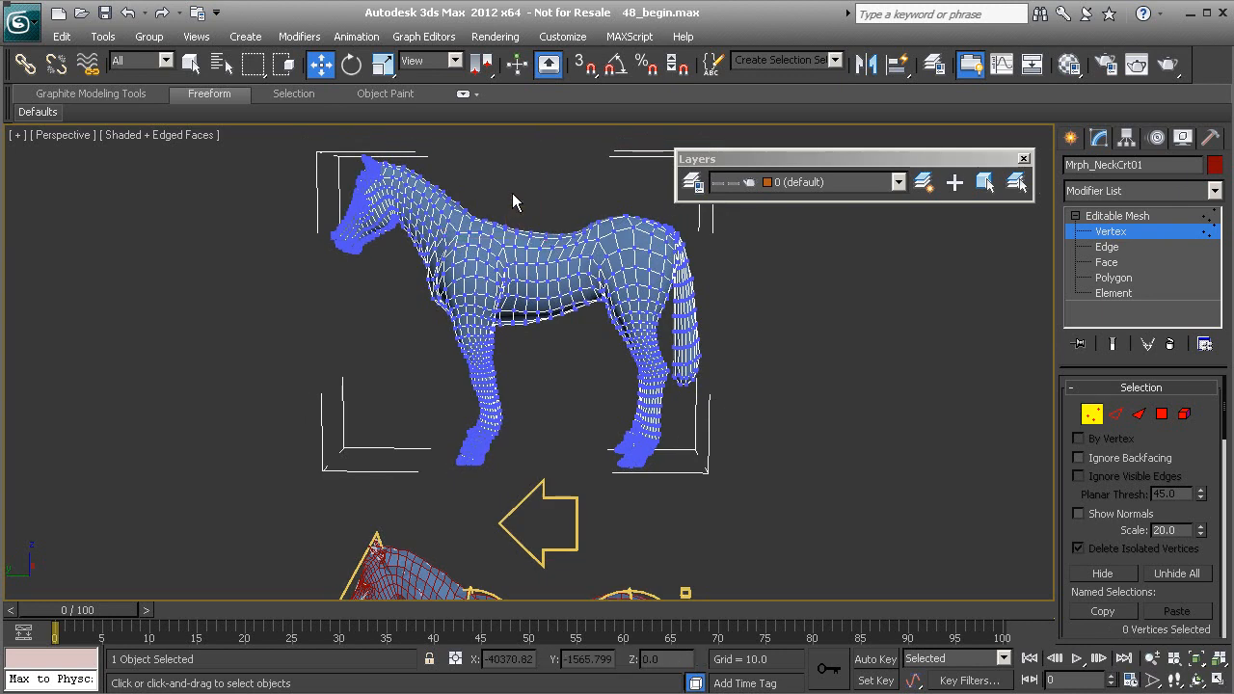
scroll(512, 193, "down", 1)
left_click_drag(507, 209, 496, 185)
middle_click_drag(546, 466, 532, 380)
key("ctrl+z")
middle_click_drag(474, 256, 504, 339)
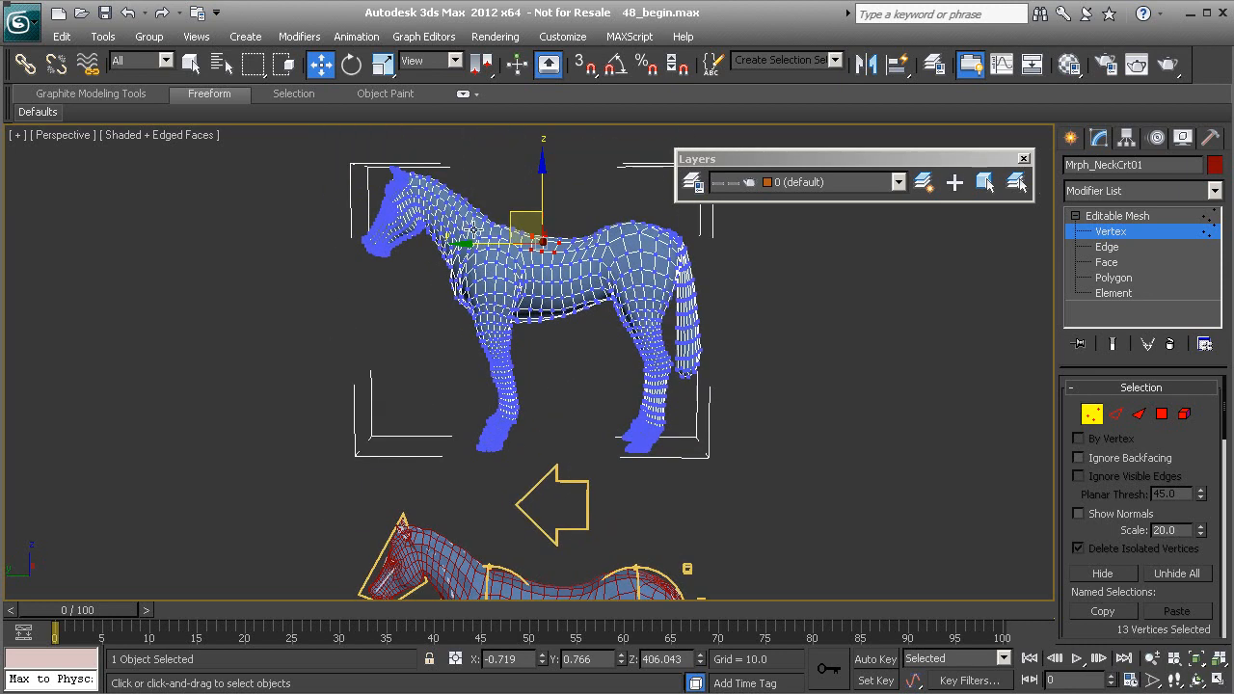
middle_click_drag(421, 463, 474, 357)
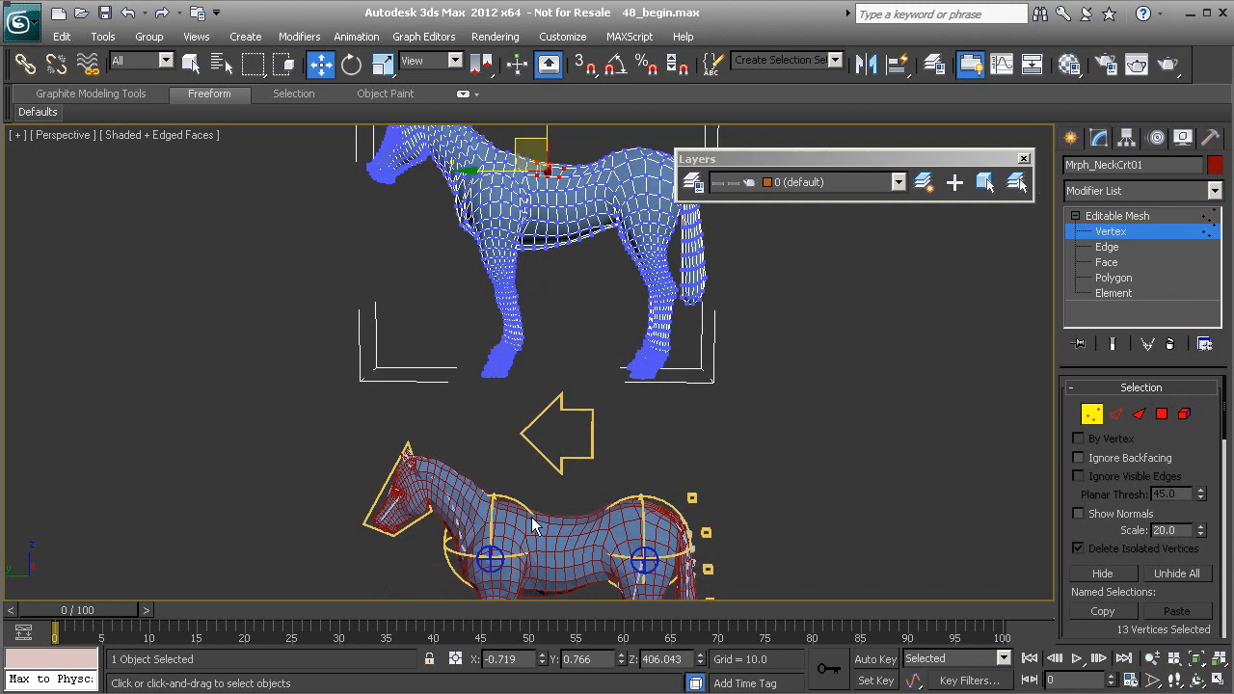
- Leave vertex editing on the Mrph_NeckCrt01 horse and select the Cs_Head01 control around the rigged horse's head
middle_click_drag(473, 497, 503, 481, "alt")
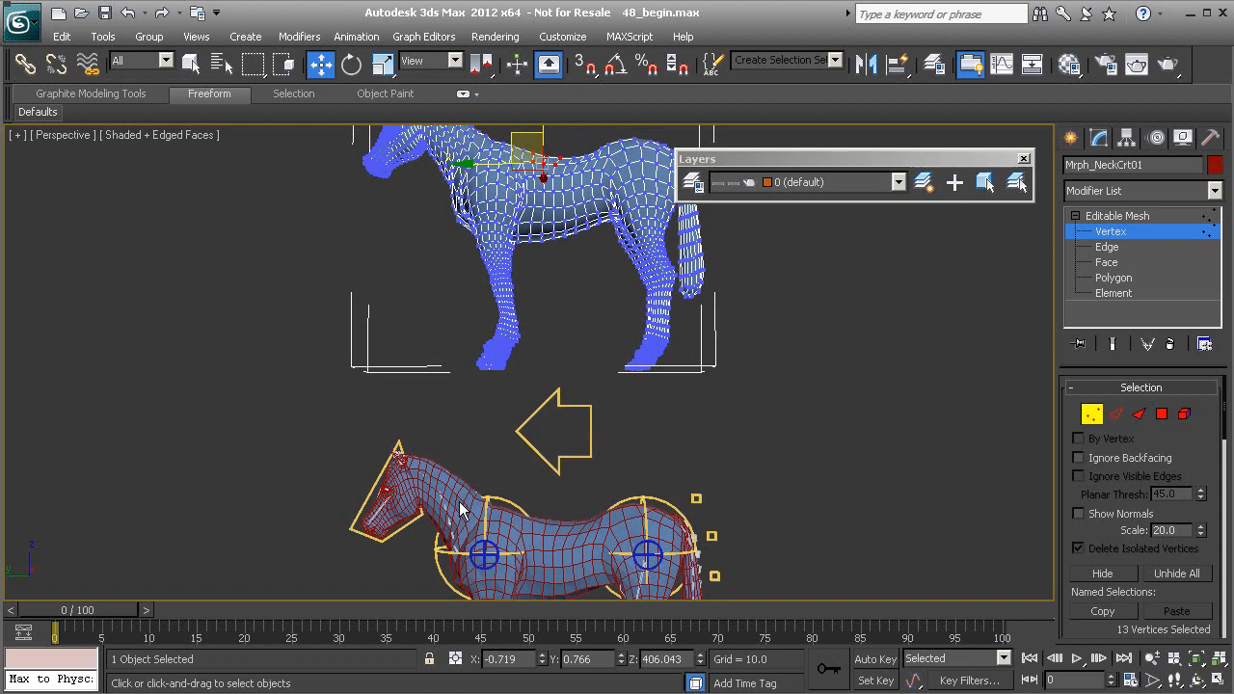
left_click(1135, 235)
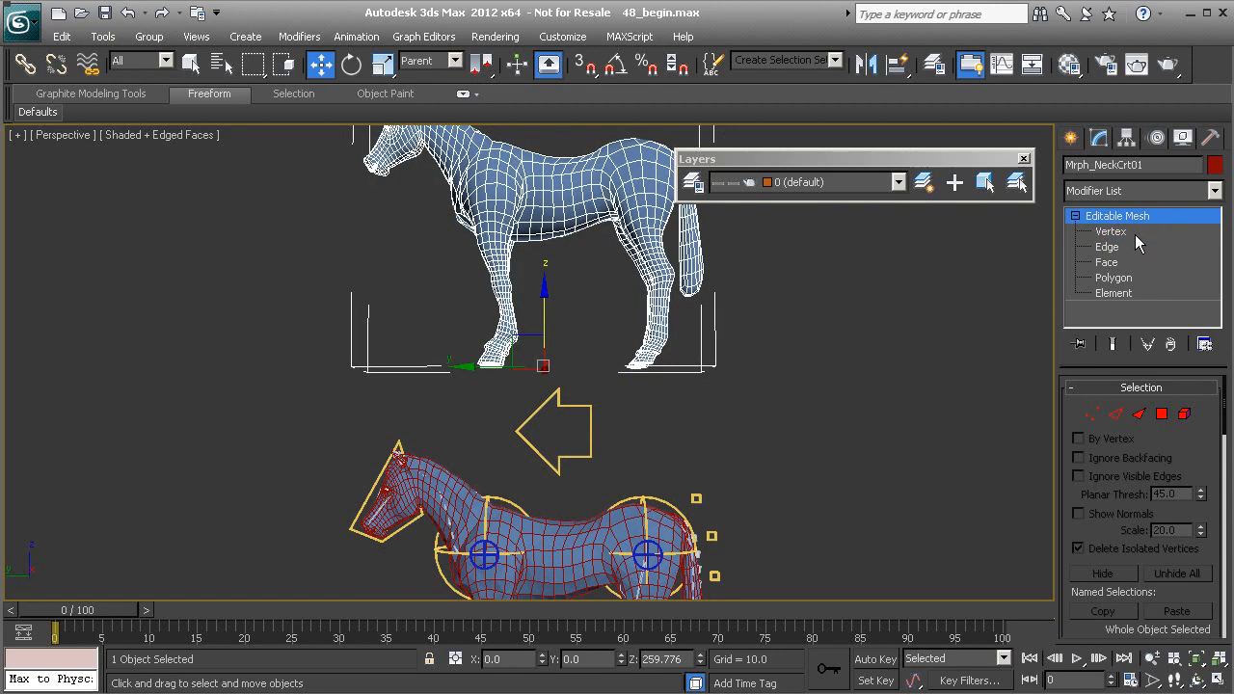
middle_click_drag(556, 415, 594, 353)
middle_click_drag(489, 419, 482, 354)
left_click(431, 342)
- Turn on Auto Key, go to frame 20 and move the head control down toward the ground into a grazing pose
middle_click_drag(444, 441, 421, 408)
left_click(889, 662)
left_click_drag(91, 611, 274, 626)
key("w")
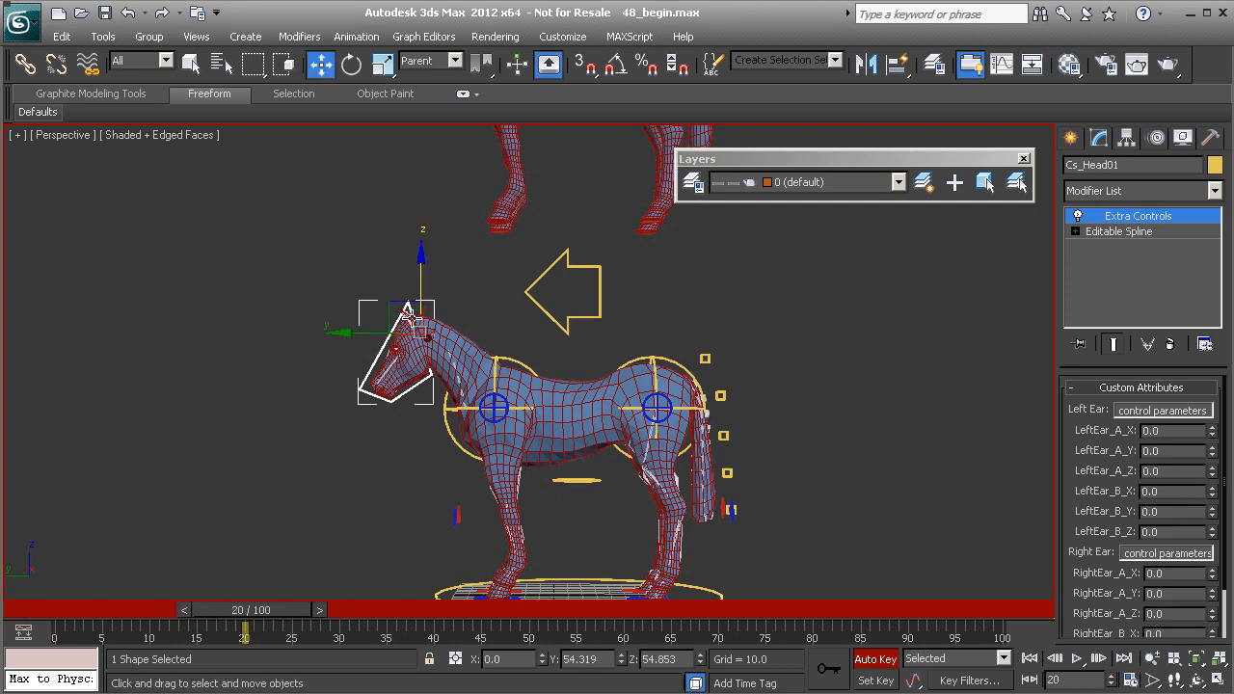
left_click_drag(392, 299, 357, 464)
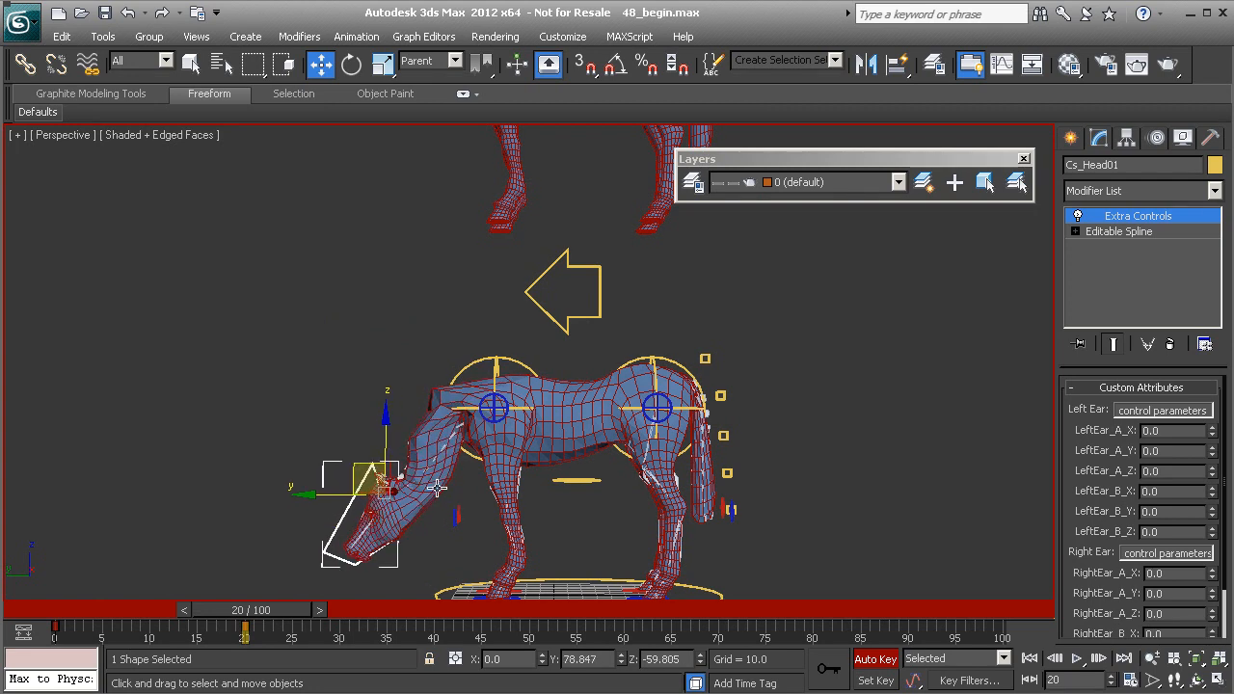
- Rotate the lowered head control so the muzzle points down, fine-tune its position, and turn off Auto Key
key("e")
left_click_drag(456, 446, 436, 425)
key("w")
left_click_drag(358, 465, 358, 469)
mouse_move(265, 609)
left_mouse_down()
mouse_move(76, 569)
mouse_move(275, 604)
left_mouse_up()
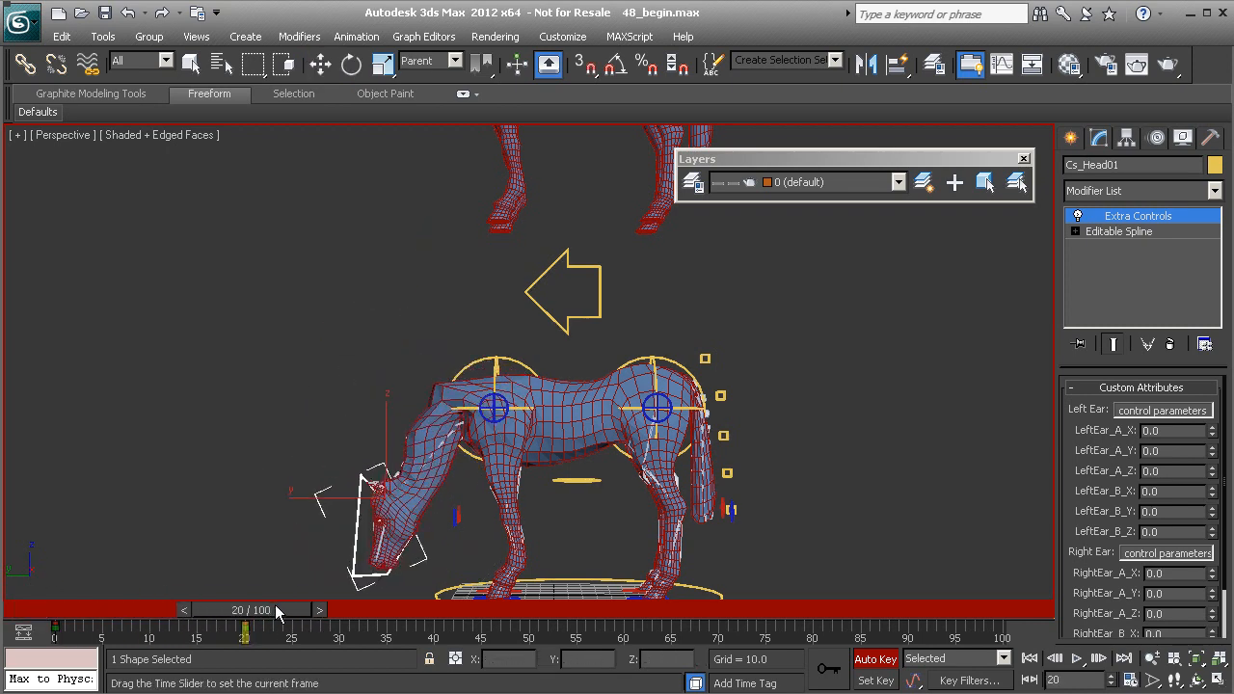
left_click(876, 659)
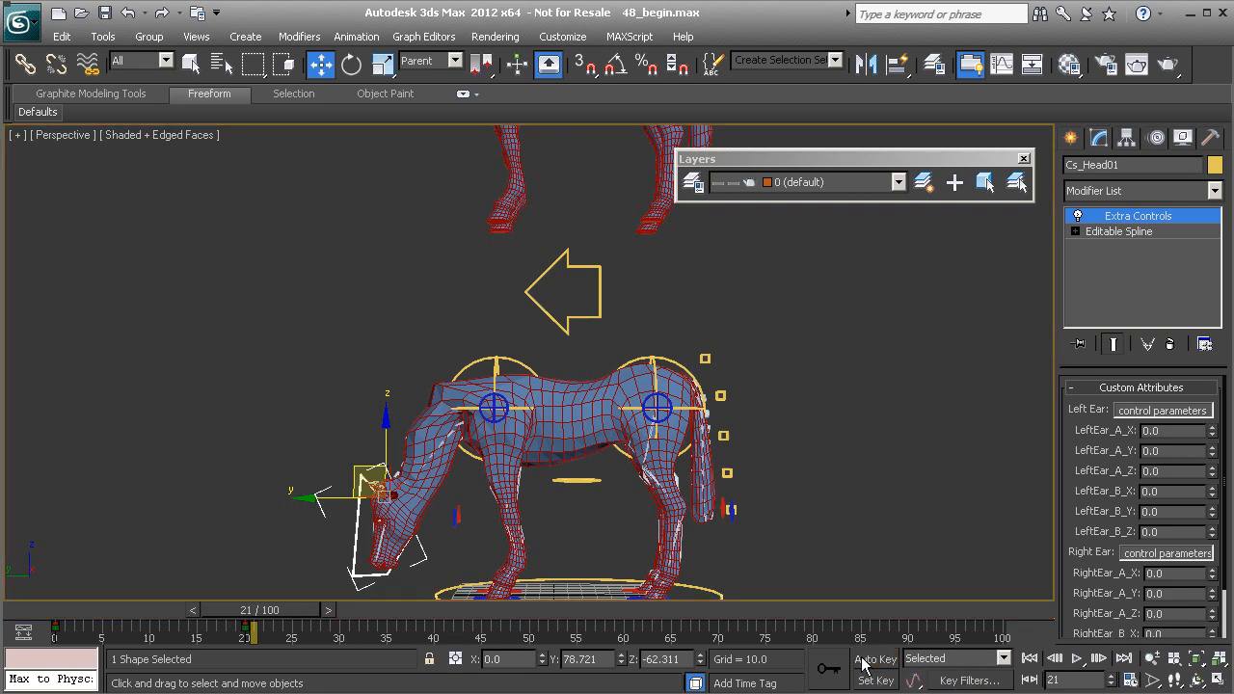
- Return the animation to frame 0 and display the perspective view in wireframe
left_click_drag(280, 608, 60, 578)
key("w")
scroll(509, 347, "up", 5)
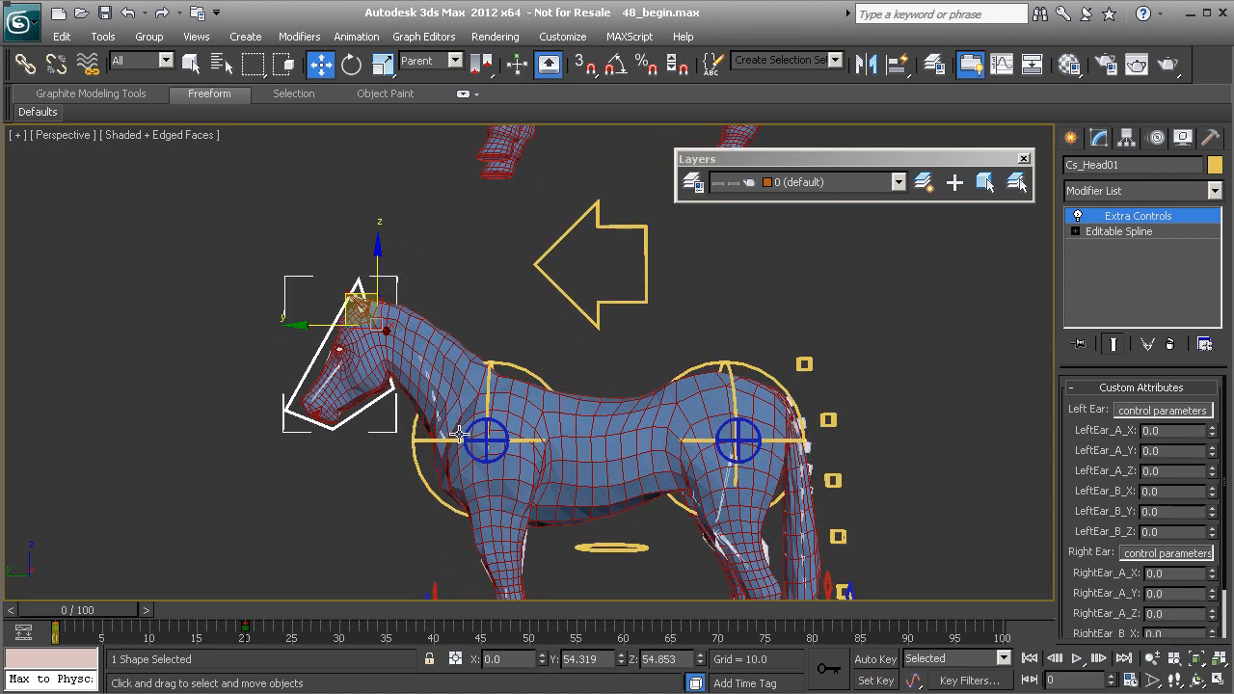
key("F3")
scroll(463, 400, "up", 3)
- Create an ExposeTm helper on the ground grid beneath the horse
left_click(1071, 140)
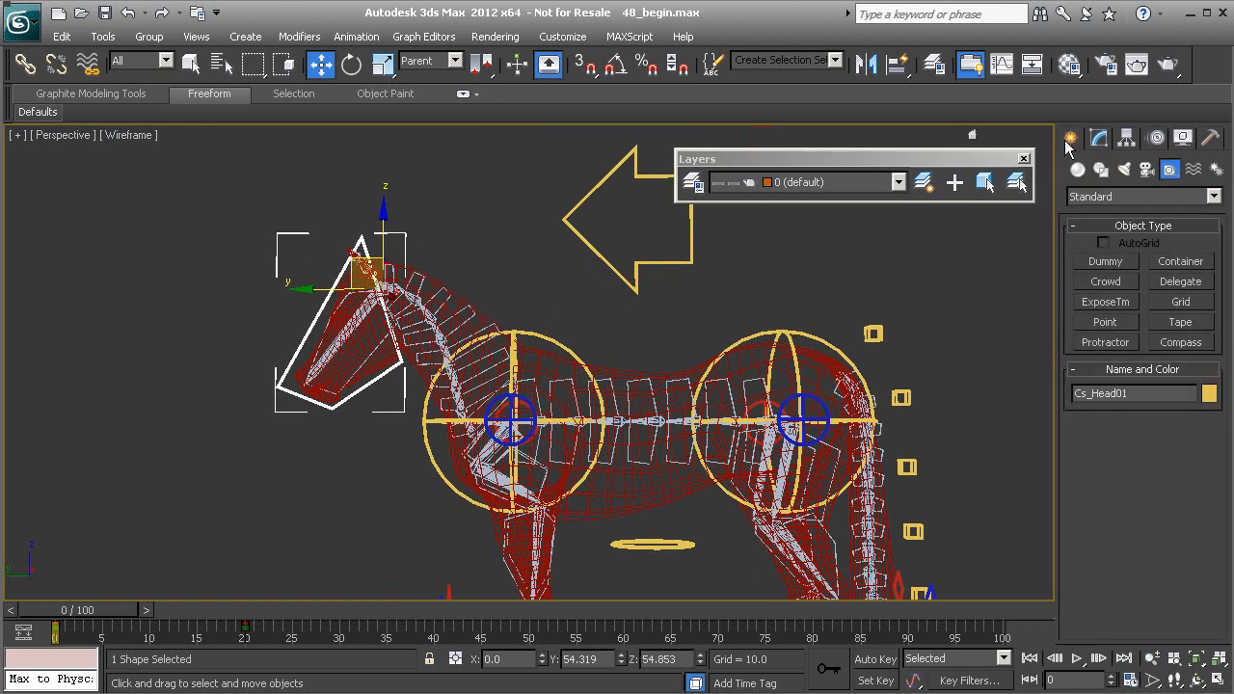
left_click(1114, 303)
middle_click_drag(544, 544, 521, 424)
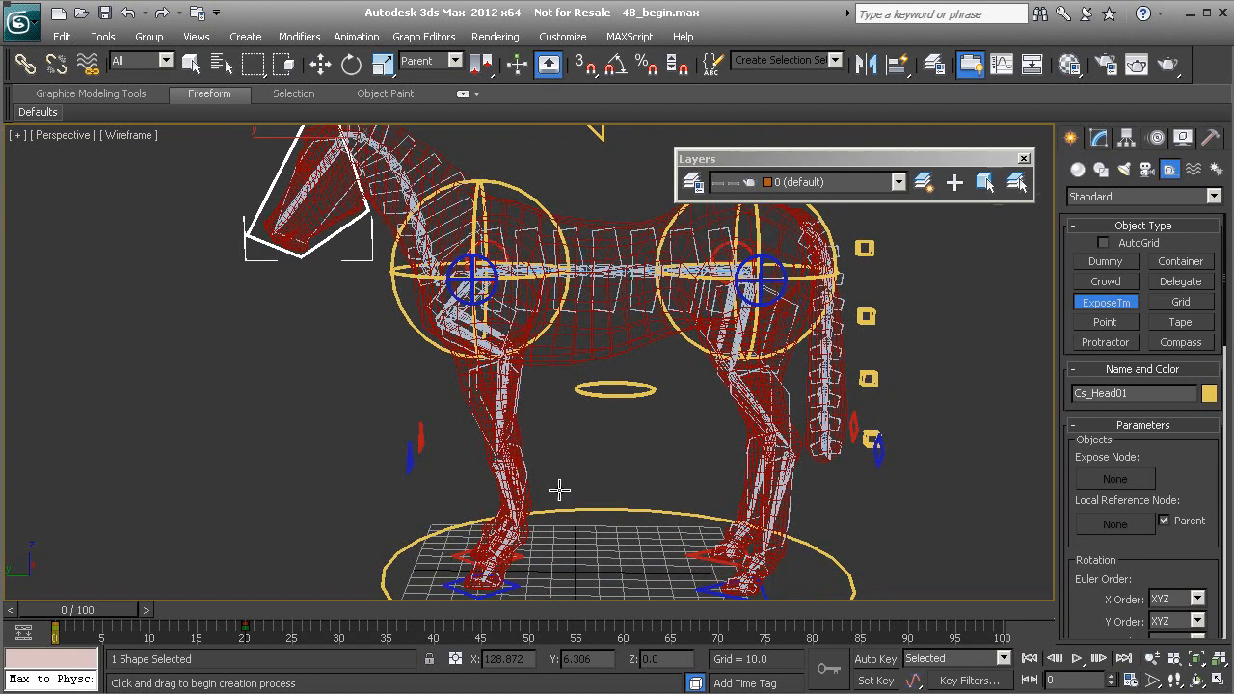
left_click(591, 535)
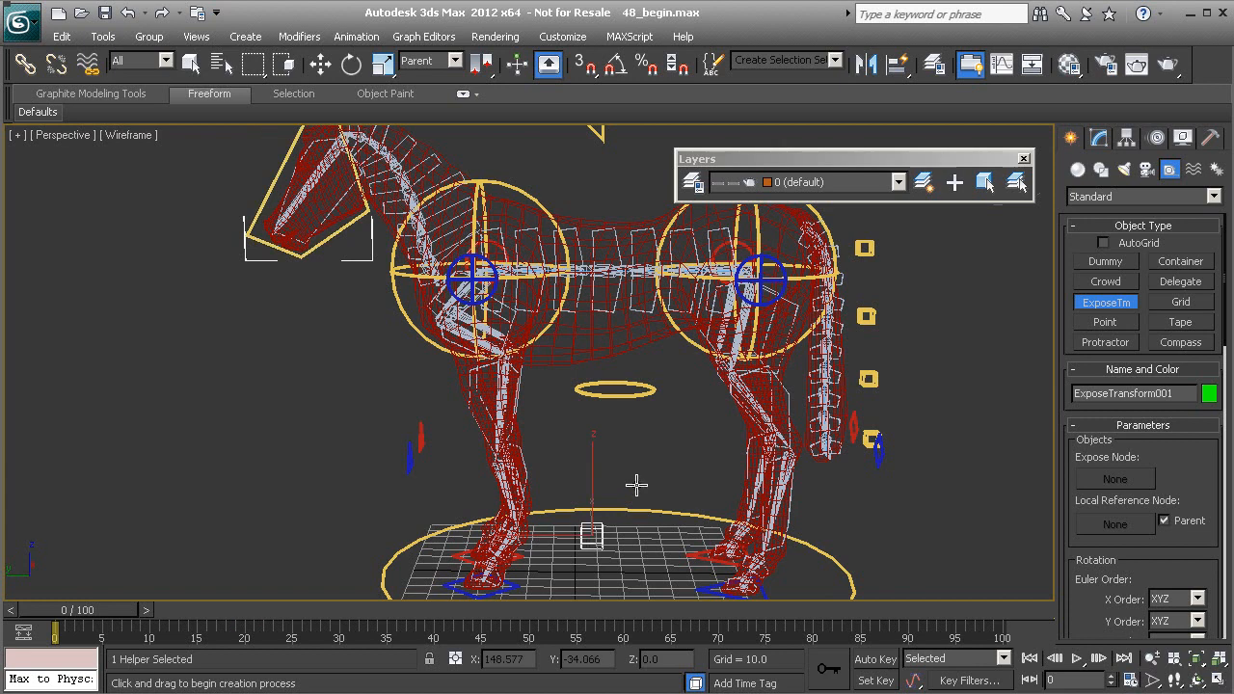
- Align the ExposeTm helper's pivot position and local orientation to the Bn_R_Scaupla01 bone
key("w")
middle_click_drag(588, 513, 528, 479, "alt")
scroll(460, 399, "up", 5)
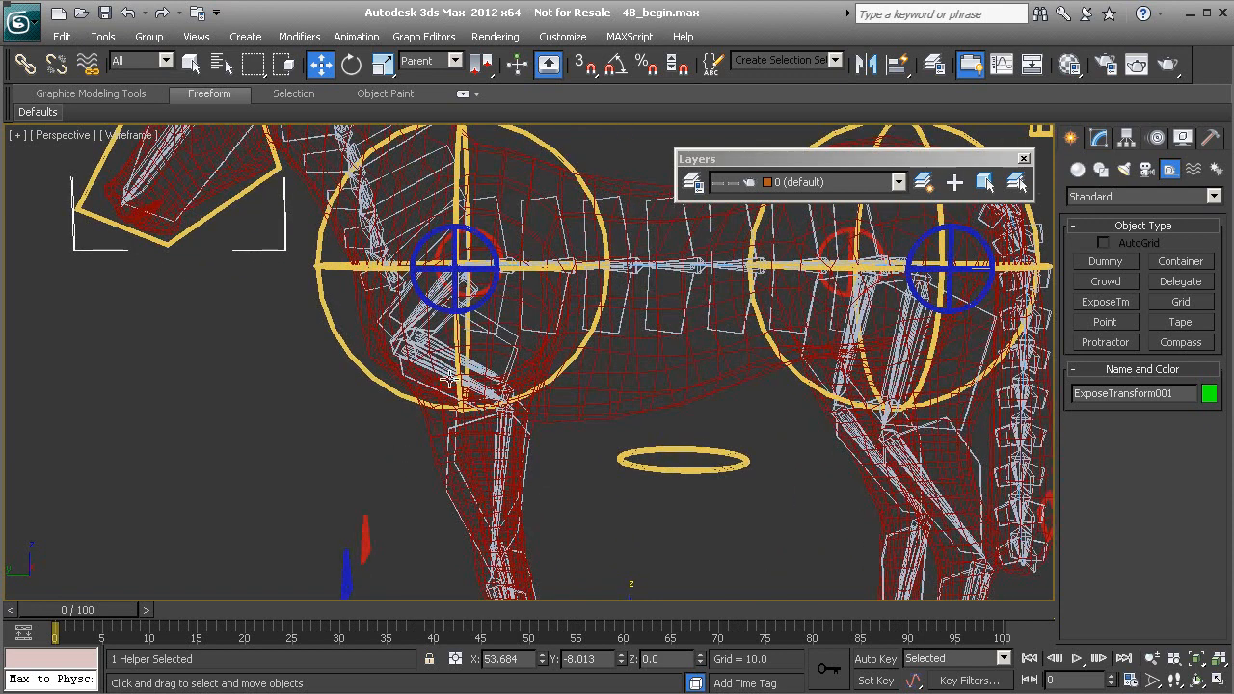
scroll(441, 381, "down", 3)
middle_click_drag(516, 472, 508, 445)
middle_click_drag(435, 312, 445, 342, "alt")
key("alt+a")
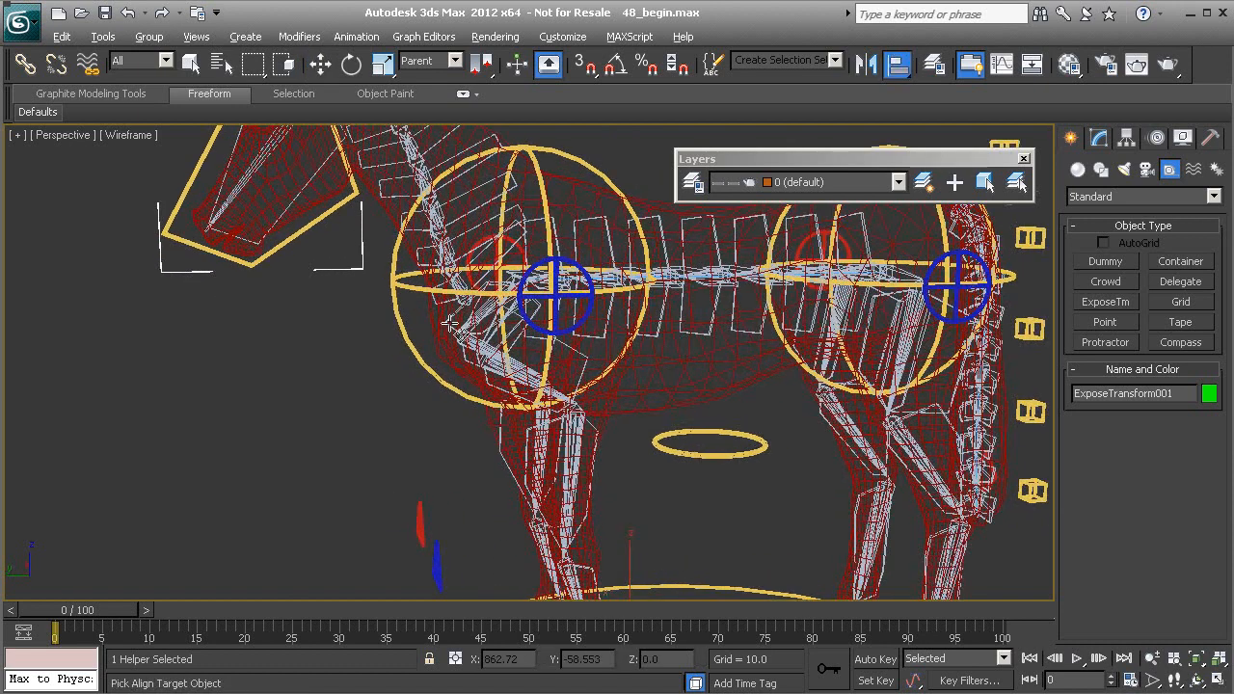
left_click(451, 327)
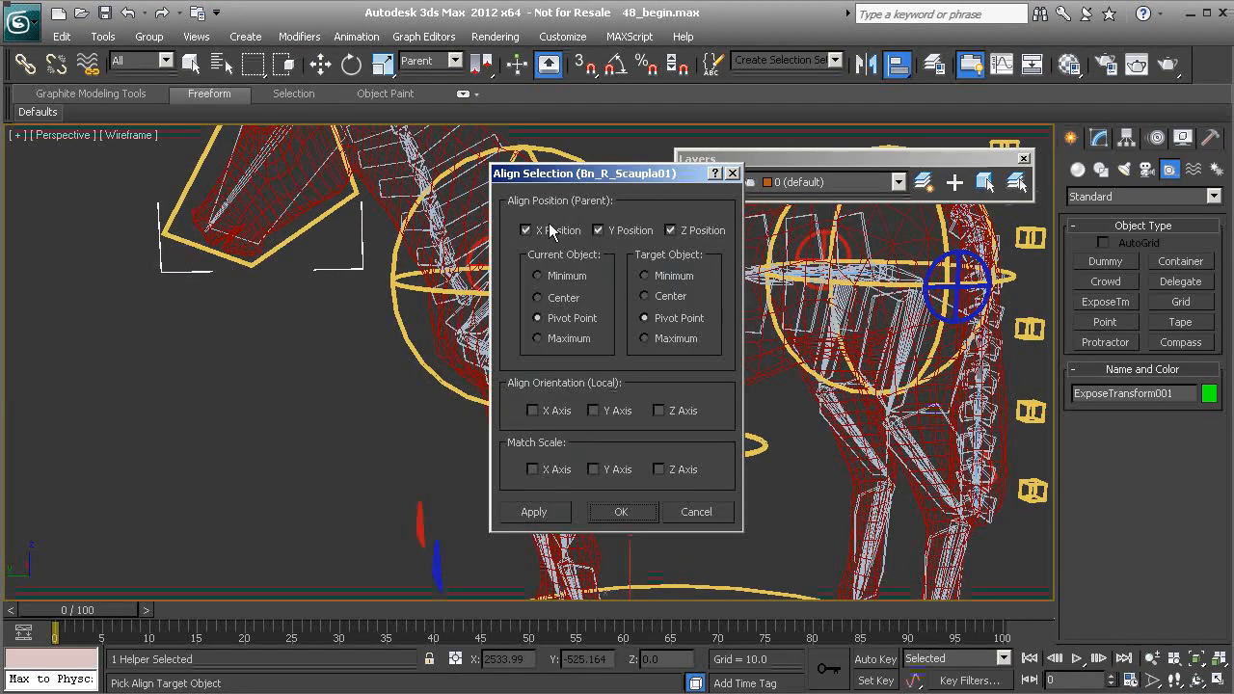
left_click(534, 410)
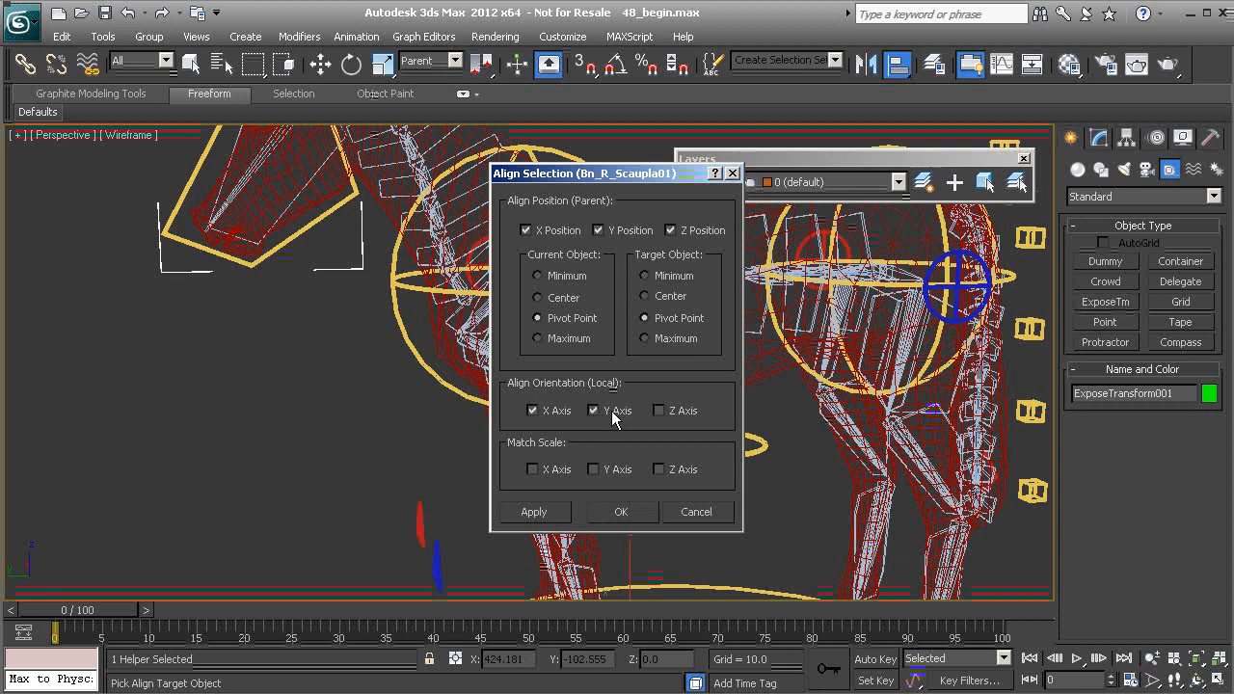
left_click_drag(634, 174, 710, 176)
left_click(698, 516)
- Align the ExposeTm helper to the Bn_Neck_A01 bone, pivot to pivot, in position and orientation on all axes
middle_click_drag(540, 410, 544, 463)
scroll(584, 274, "up", 10)
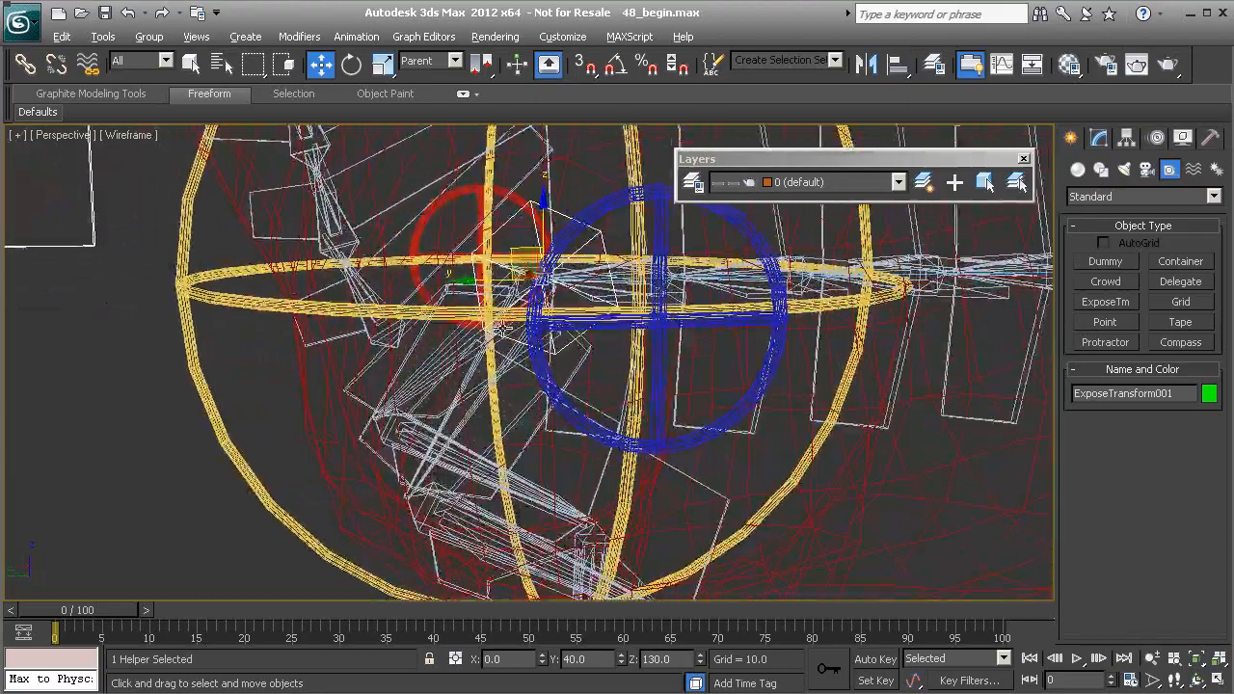
middle_click_drag(583, 274, 480, 359, "alt")
key("alt+a")
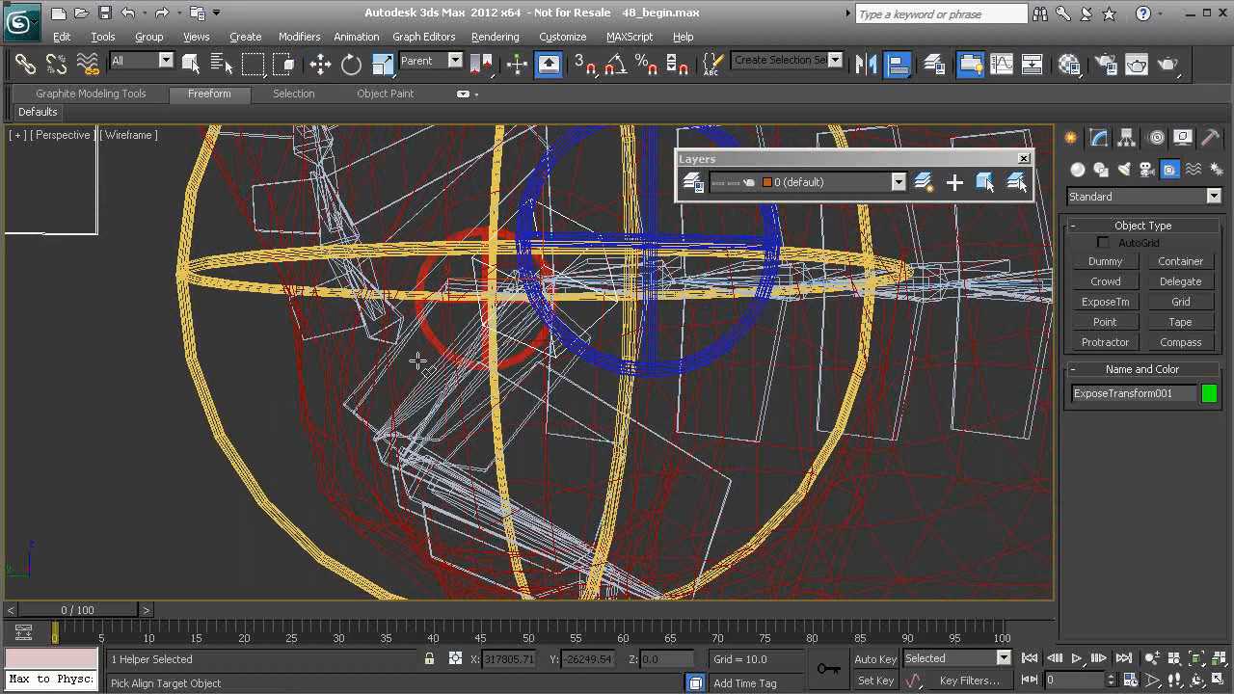
left_click(368, 332)
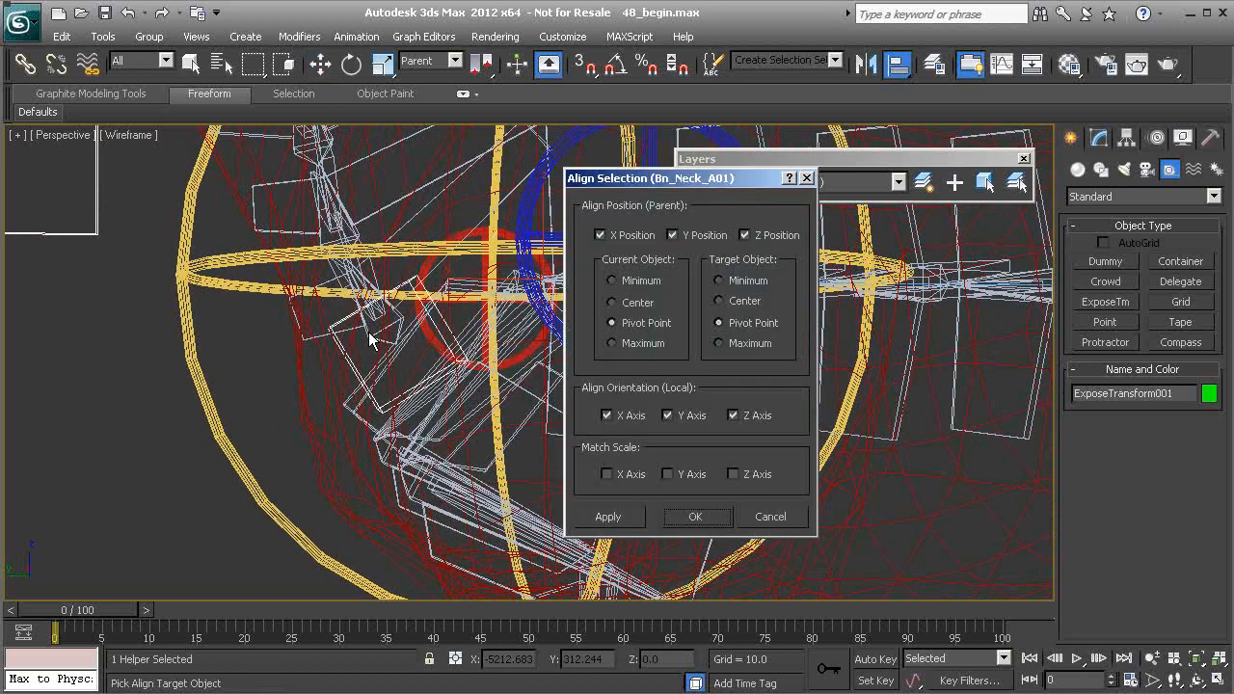
left_click(695, 517)
middle_click_drag(579, 444, 479, 390, "alt")
middle_click_drag(432, 344, 411, 329, "alt")
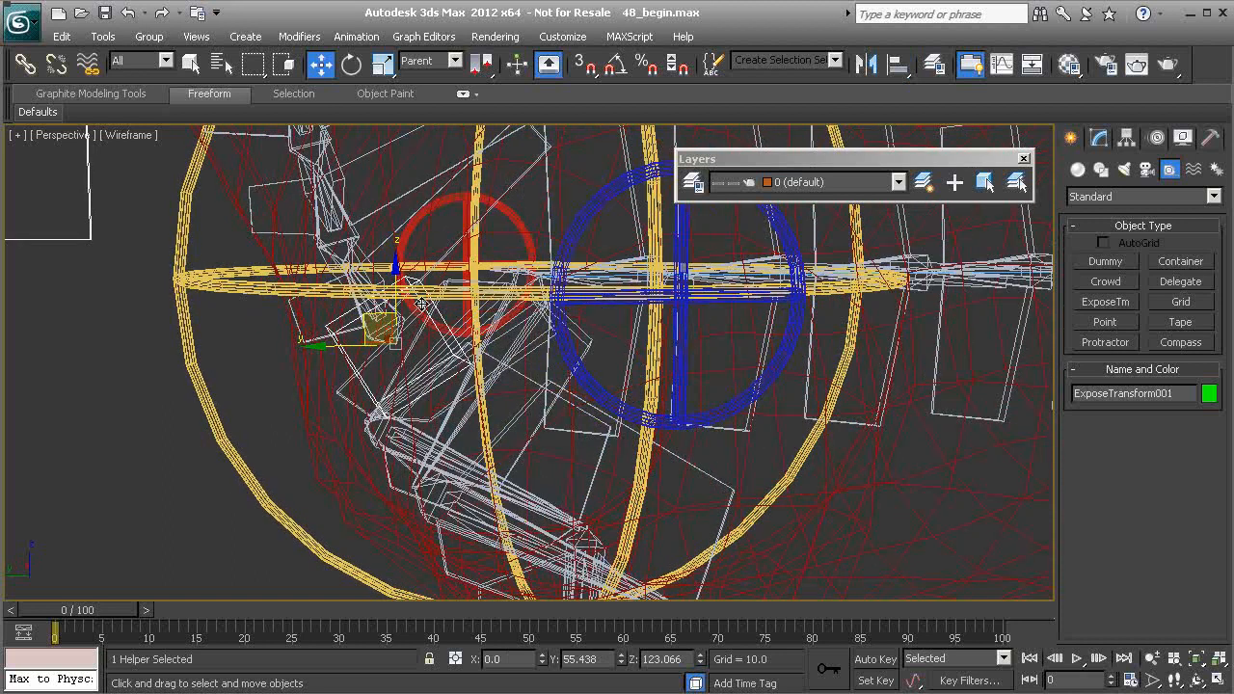
- Rename the ExposeTm helper as Expose_Neck_A01
scroll(381, 371, "down", 4)
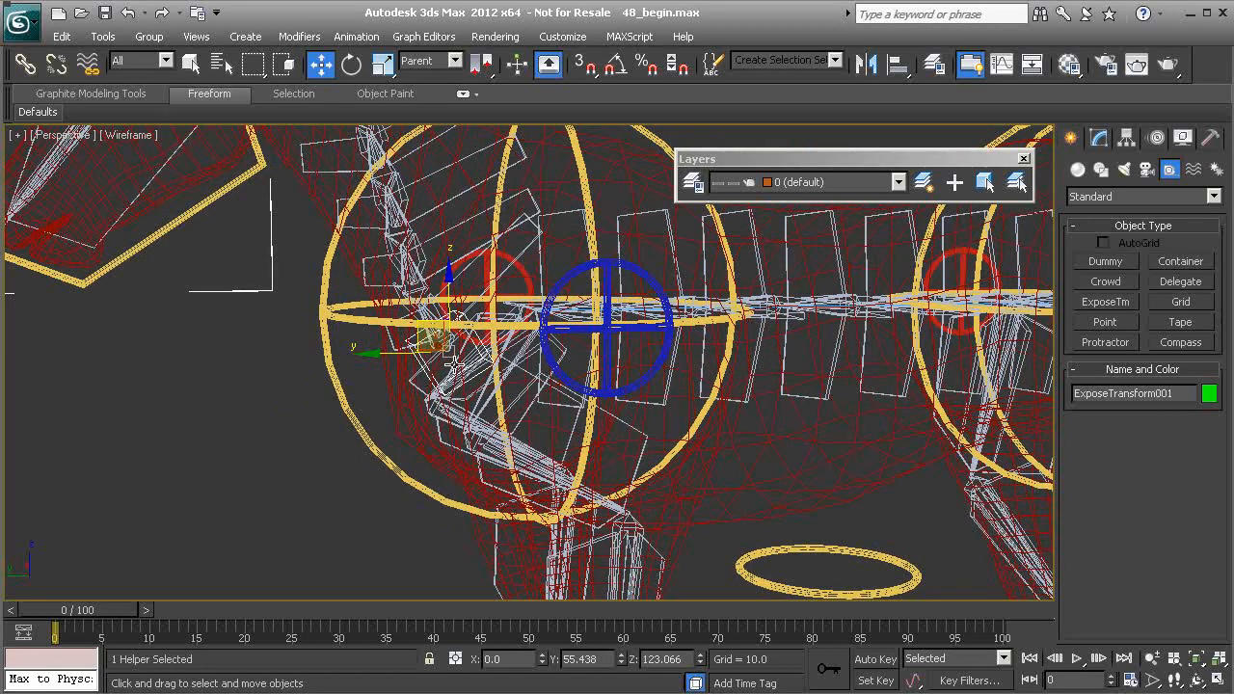
middle_click_drag(629, 372, 620, 373, "alt")
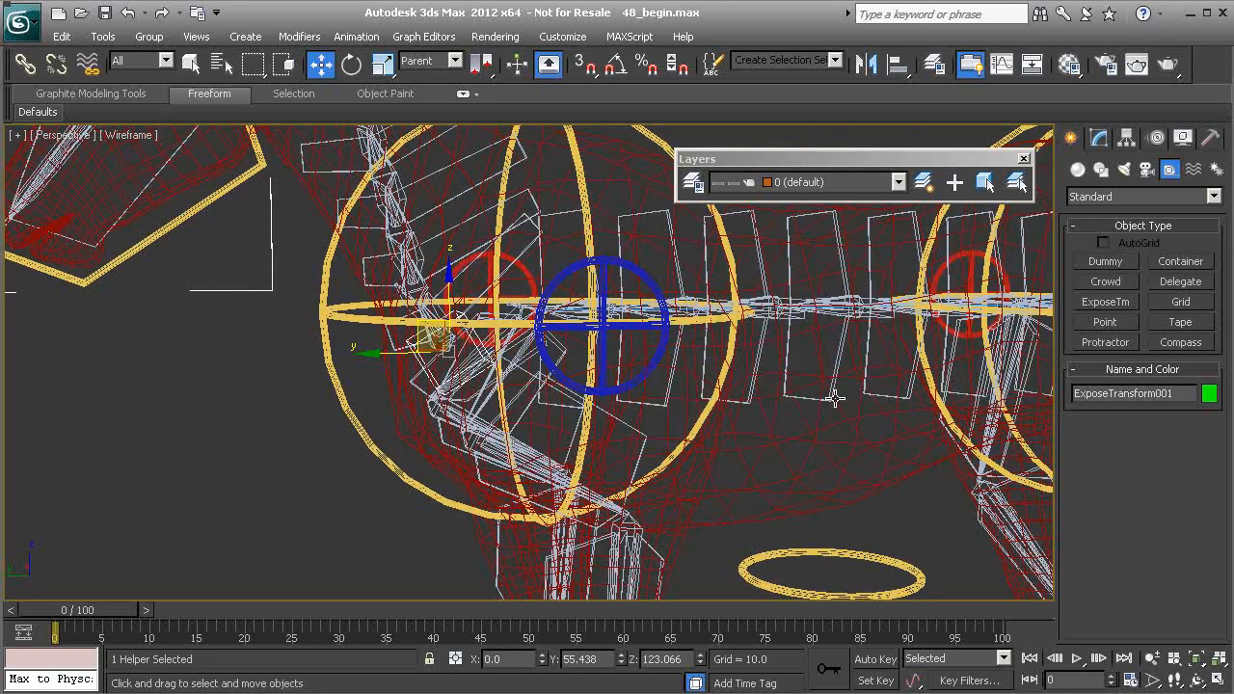
left_click_drag(1178, 393, 1123, 407)
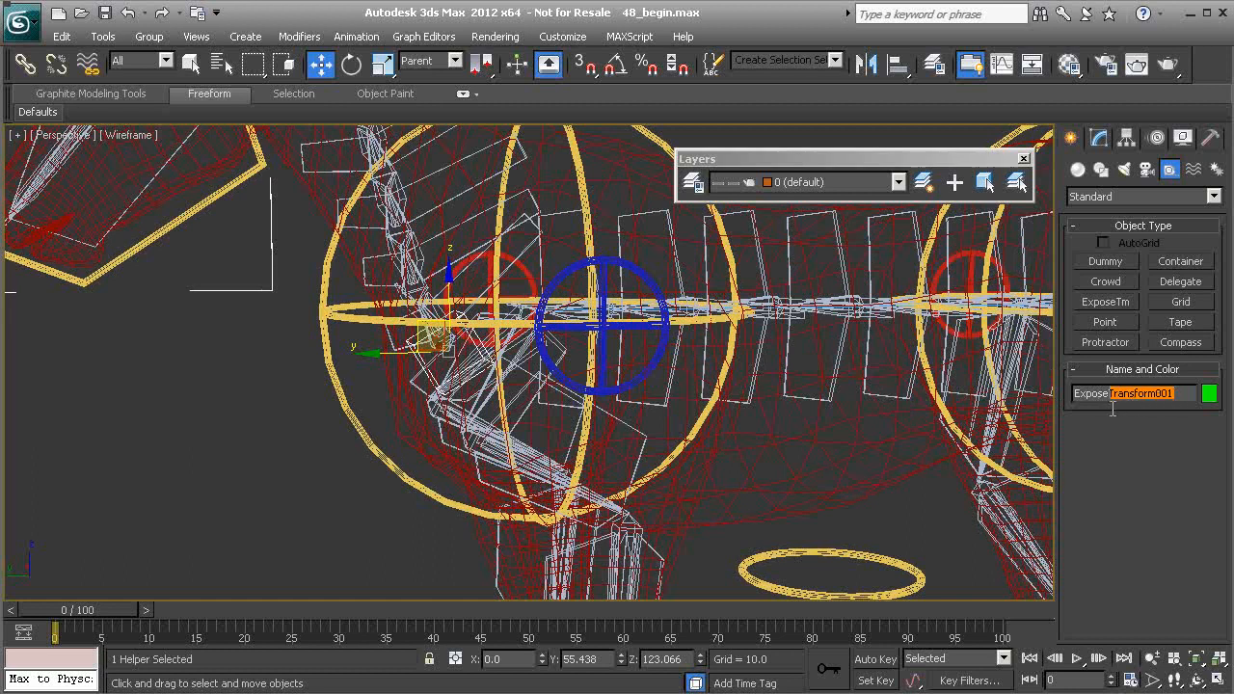
type("_Neck_A01")
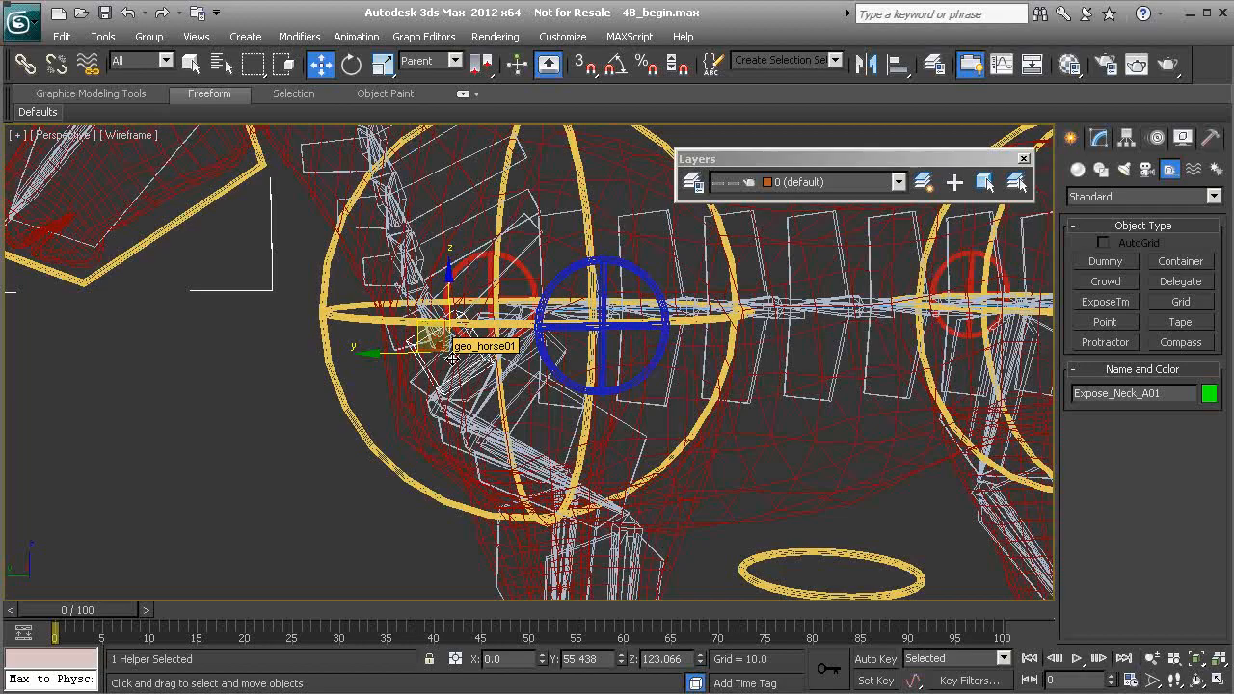
mouse_move(482, 393)
middle_mouse_down("alt")
mouse_move(425, 399)
mouse_move(475, 409)
mouse_move(476, 379)
middle_mouse_up("alt")
mouse_move(398, 370)
middle_mouse_down()
mouse_move(410, 398)
mouse_move(400, 370)
middle_mouse_up()
scroll(410, 397, "up", 3)
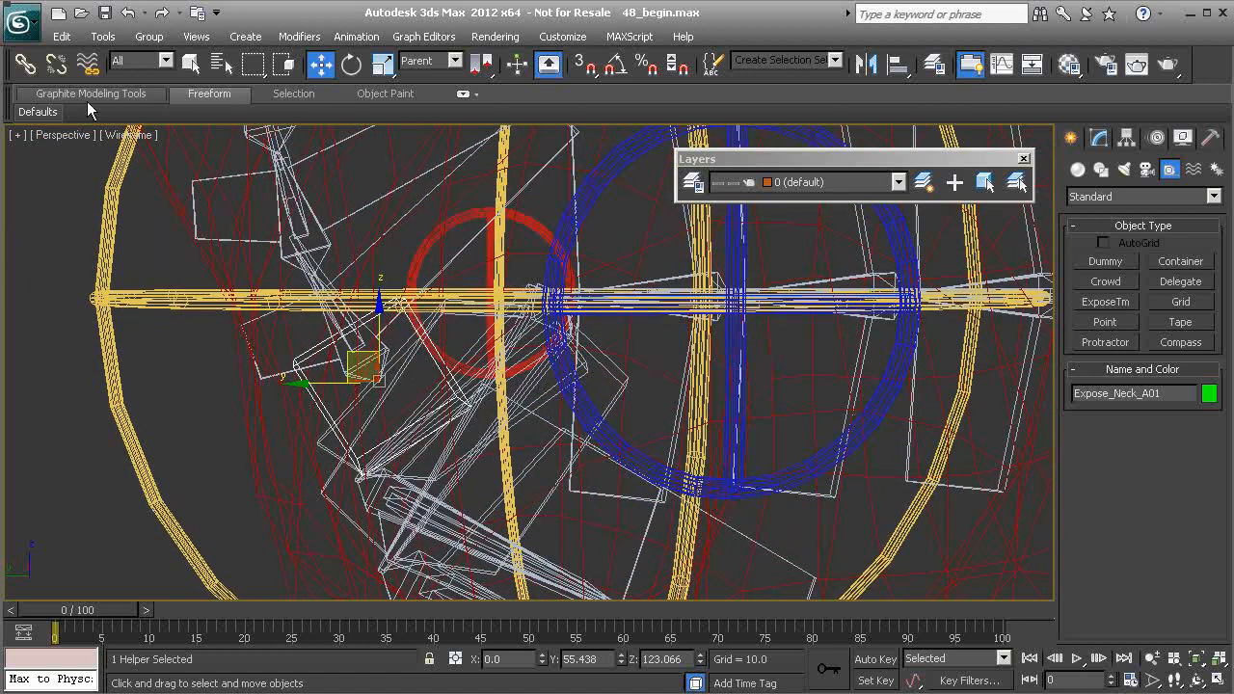
left_click(27, 65)
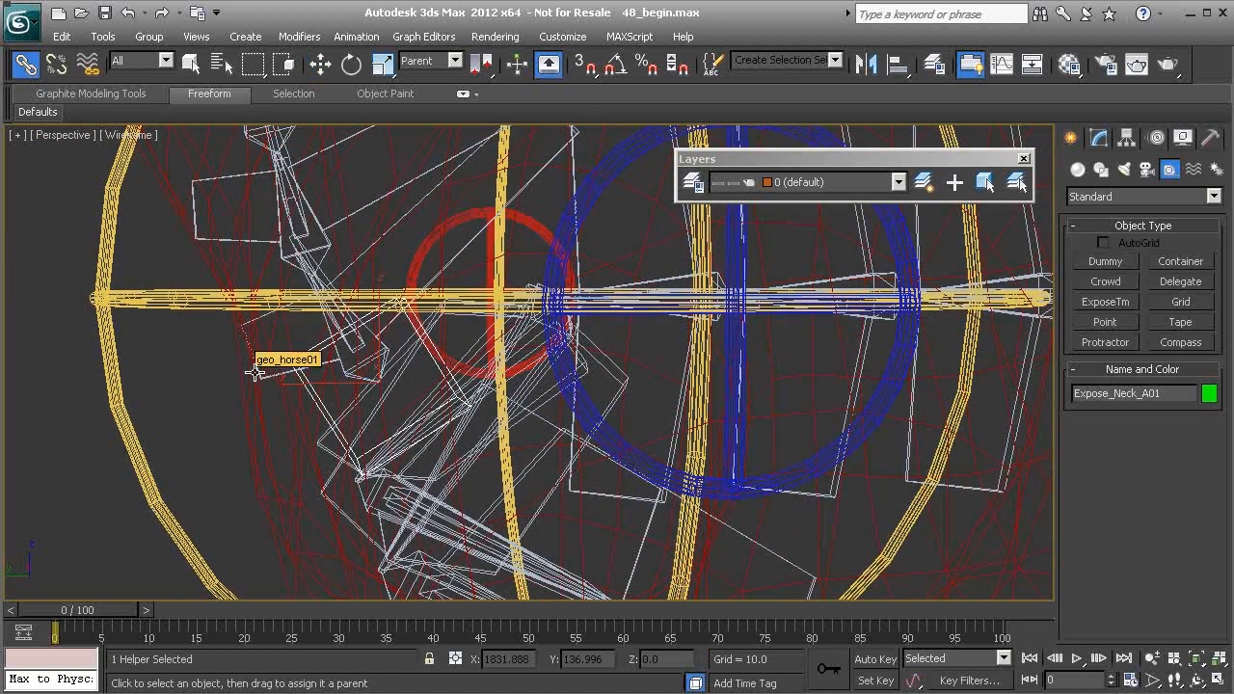
scroll(329, 439, "down", 3)
middle_click_drag(425, 387, 366, 364)
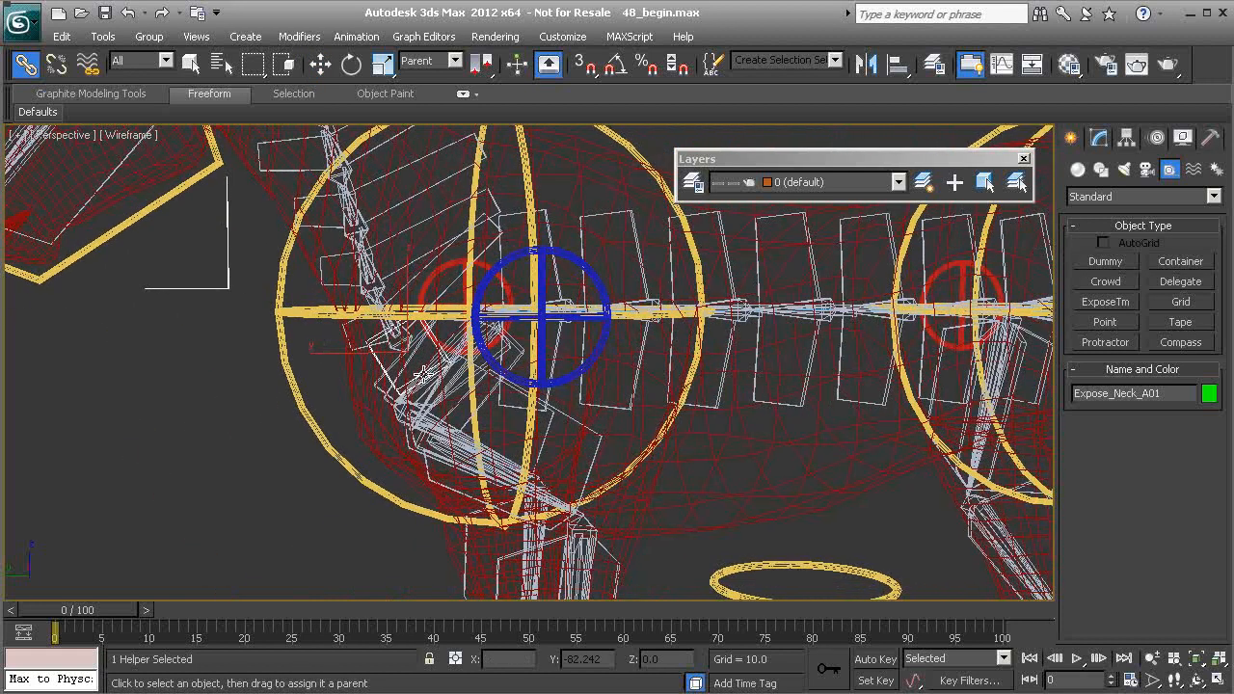
- Hide mesh_layer and assign Bn_Neck_A01 as the expose node of the Expose_Neck_A01 helper
left_click(1098, 138)
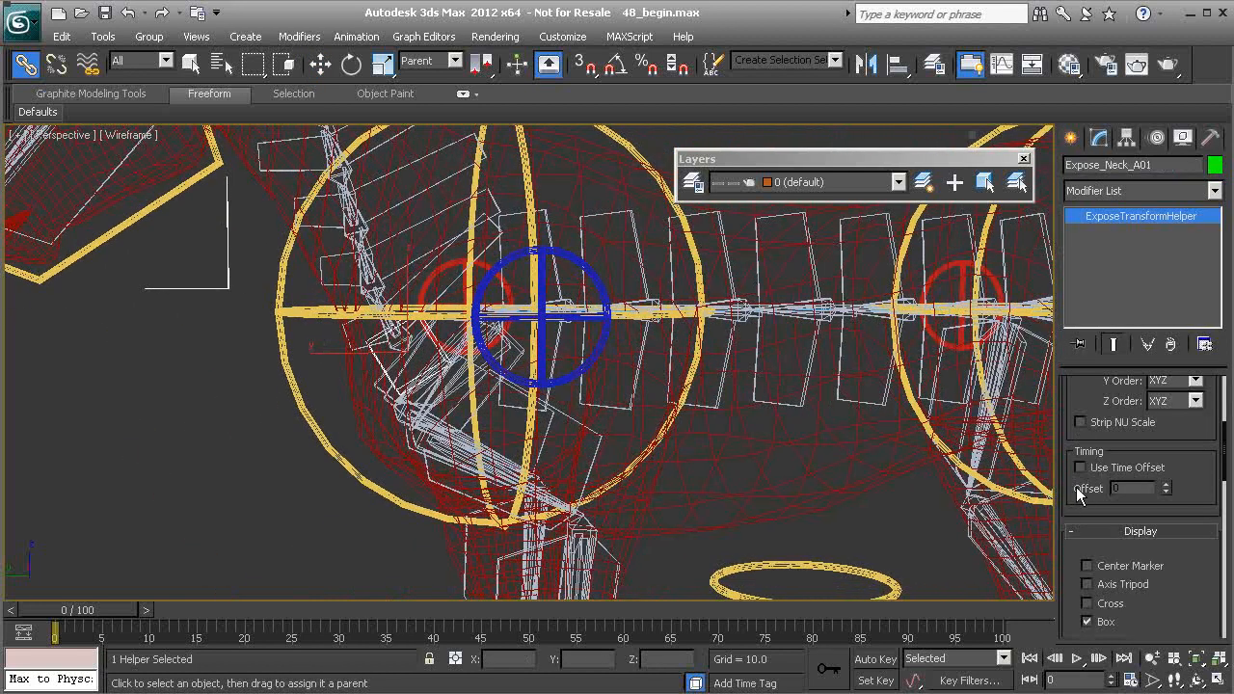
left_click_drag(1077, 398, 1090, 82)
left_click_drag(1077, 446, 1090, 644)
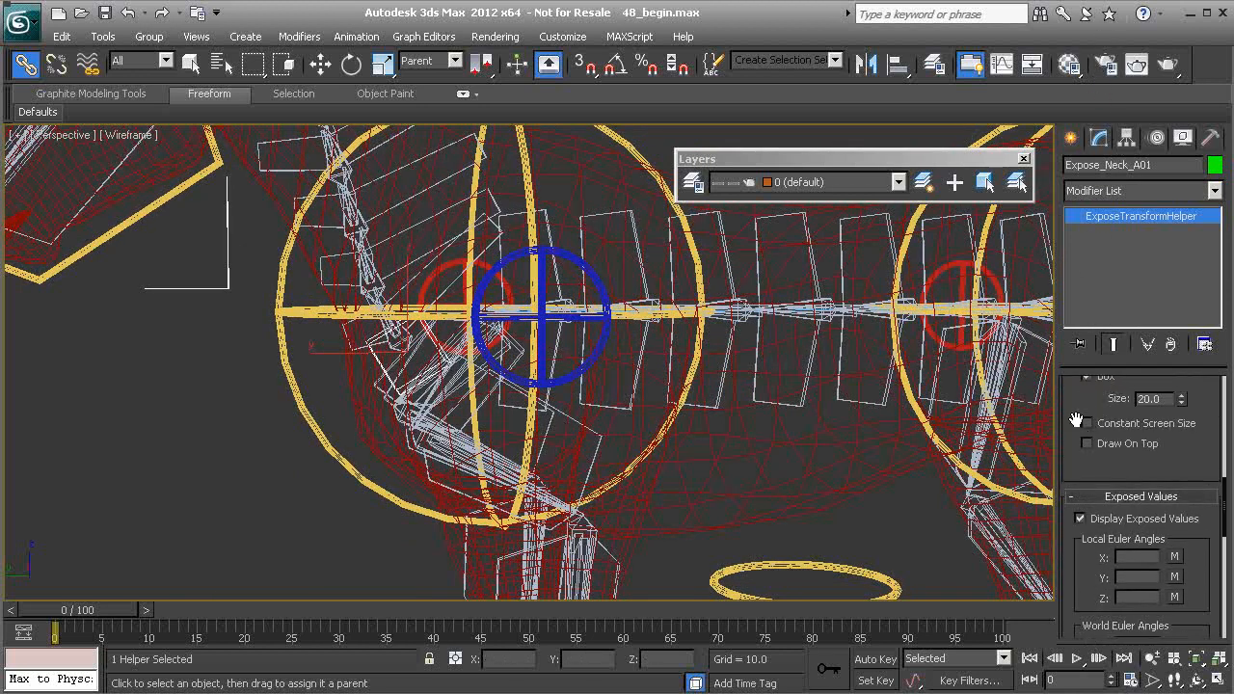
left_click_drag(1073, 413, 1094, 598)
left_click_drag(1073, 416, 1073, 655)
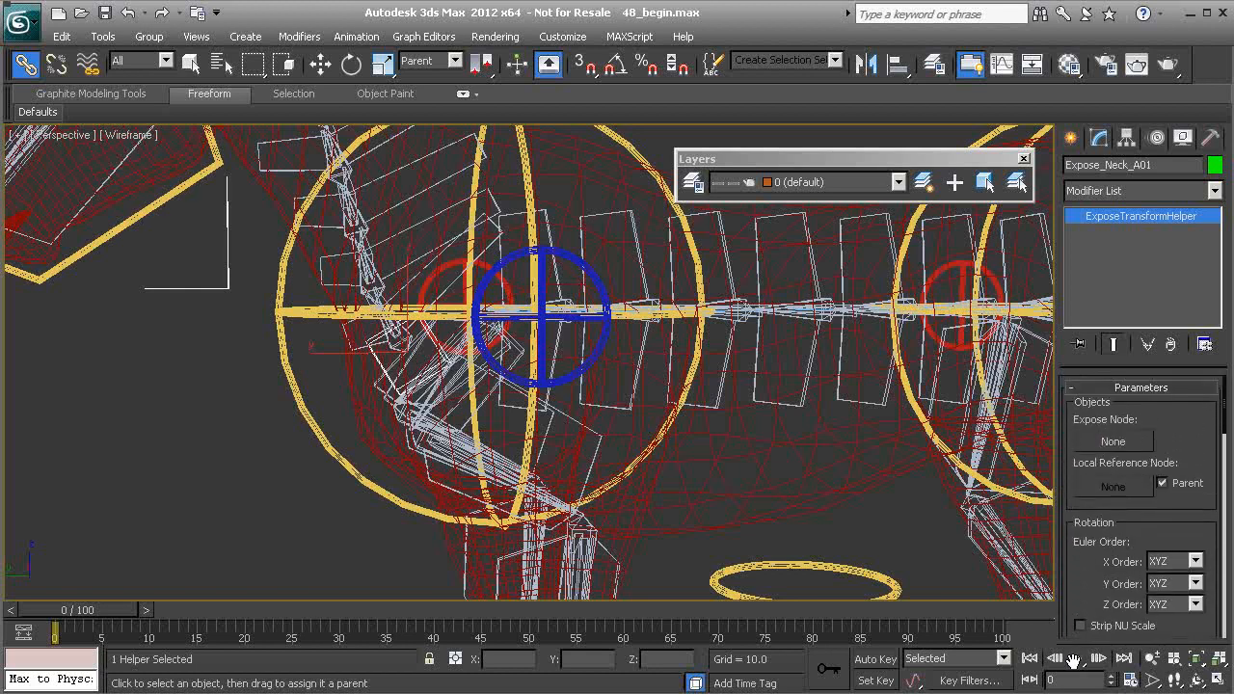
scroll(628, 386, "up", 8)
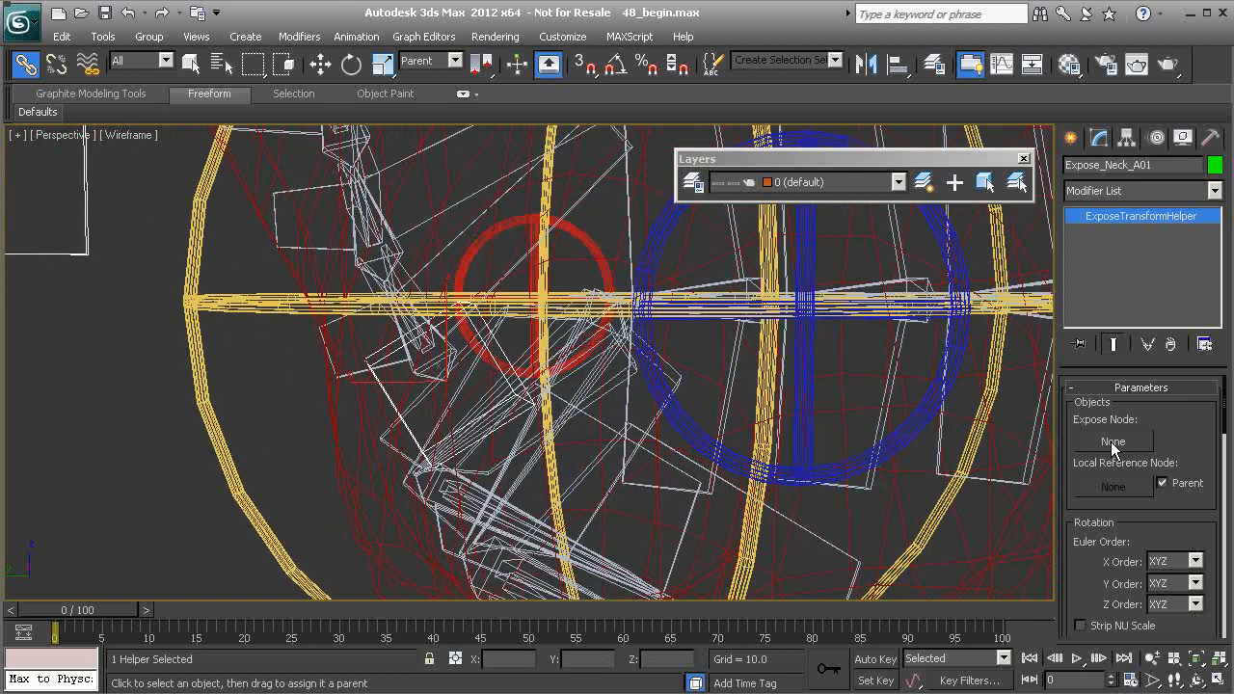
left_click(1120, 442)
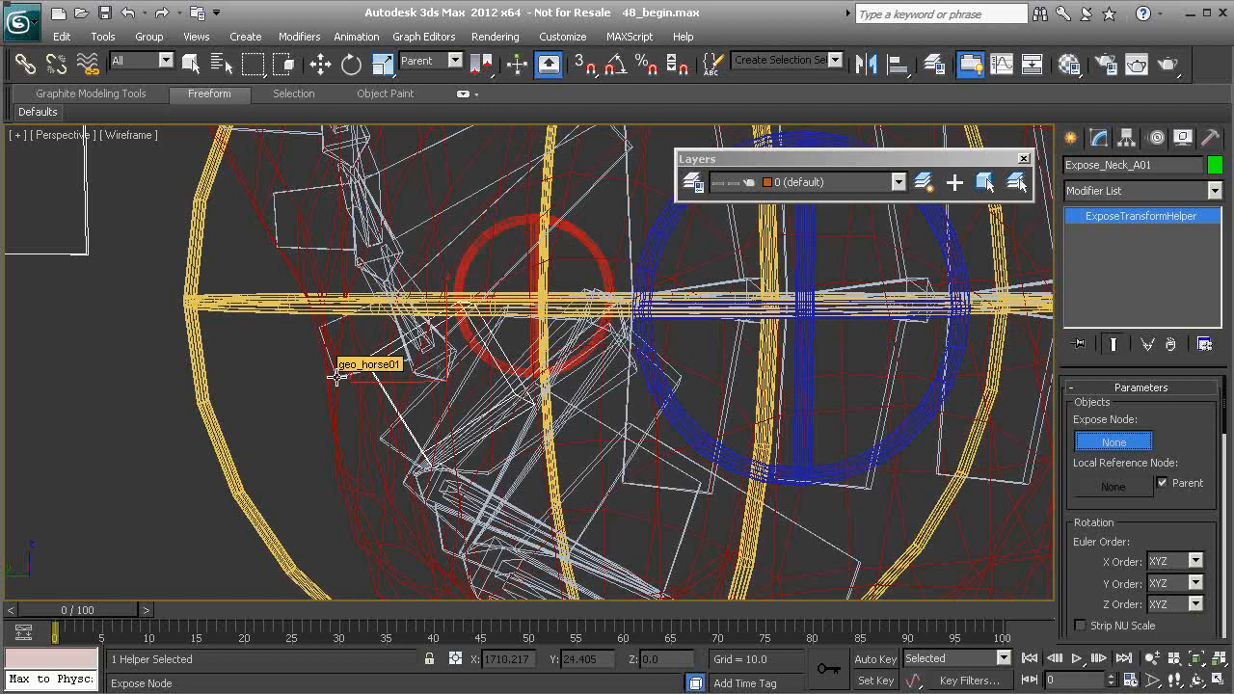
left_click(692, 182)
left_click_drag(827, 235, 827, 251)
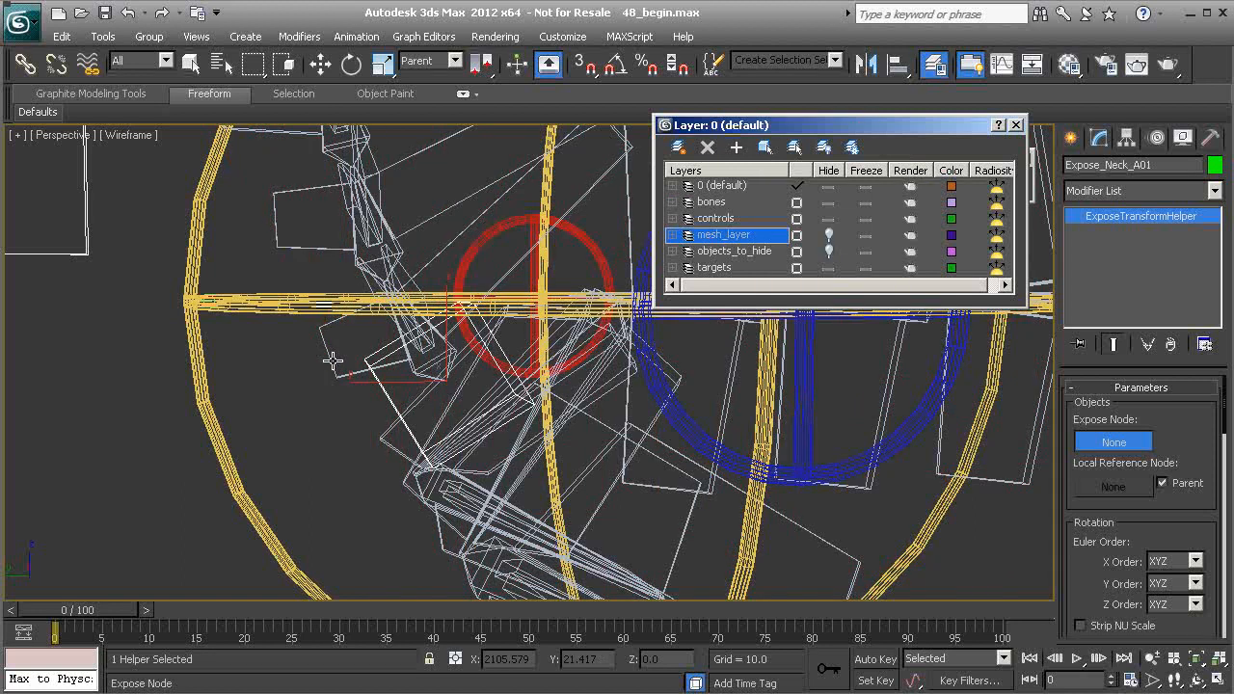
key("w")
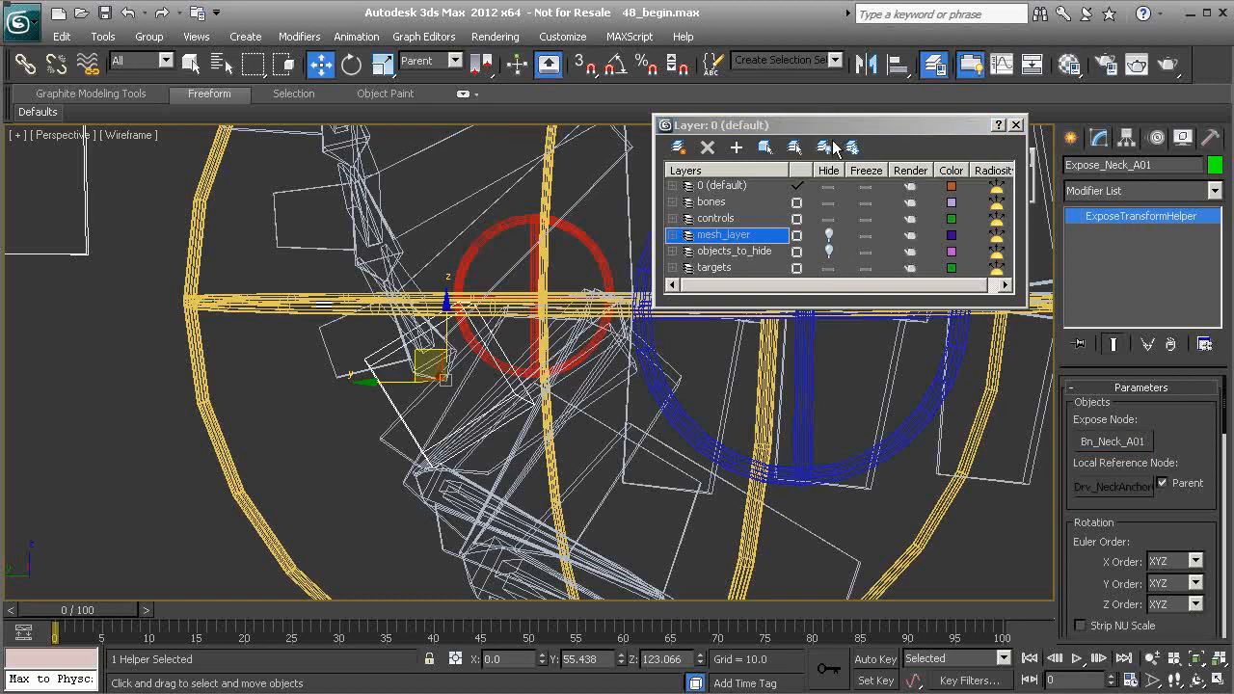
- Scrub the animation to frame 13 and examine the exposed local Euler angles of the neck bone
left_click_drag(877, 125, 598, 123)
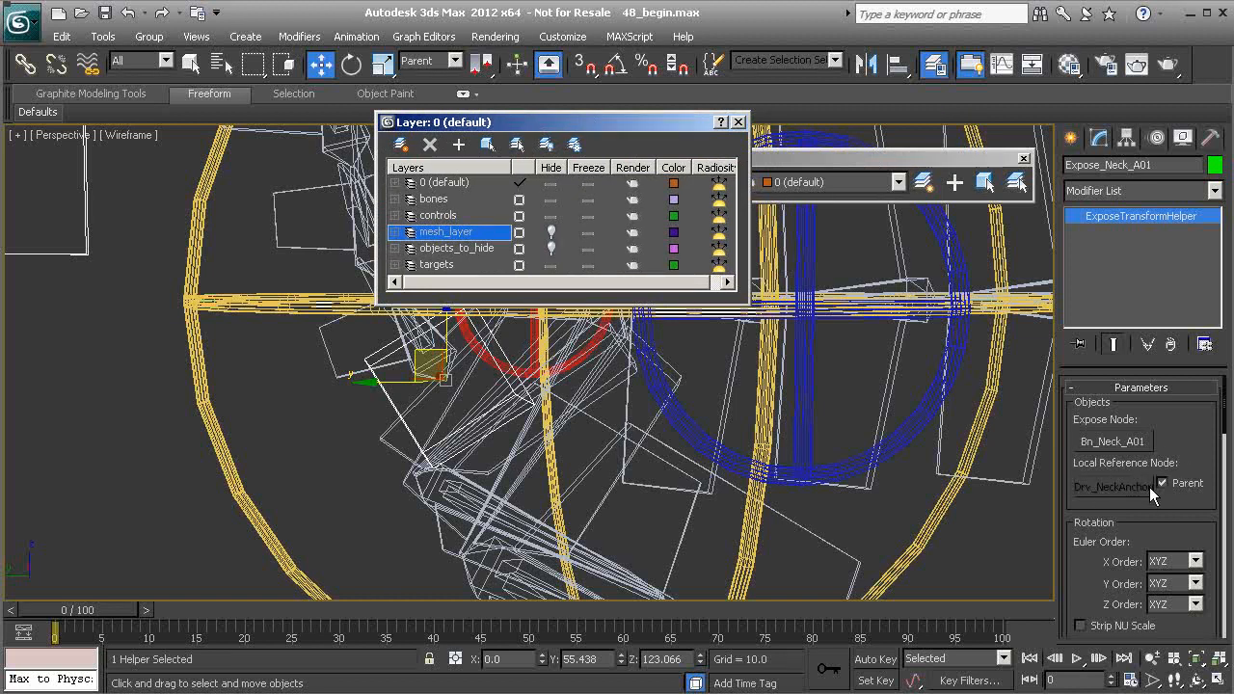
left_click_drag(1066, 558, 1045, 189)
left_click_drag(1067, 537, 1061, 305)
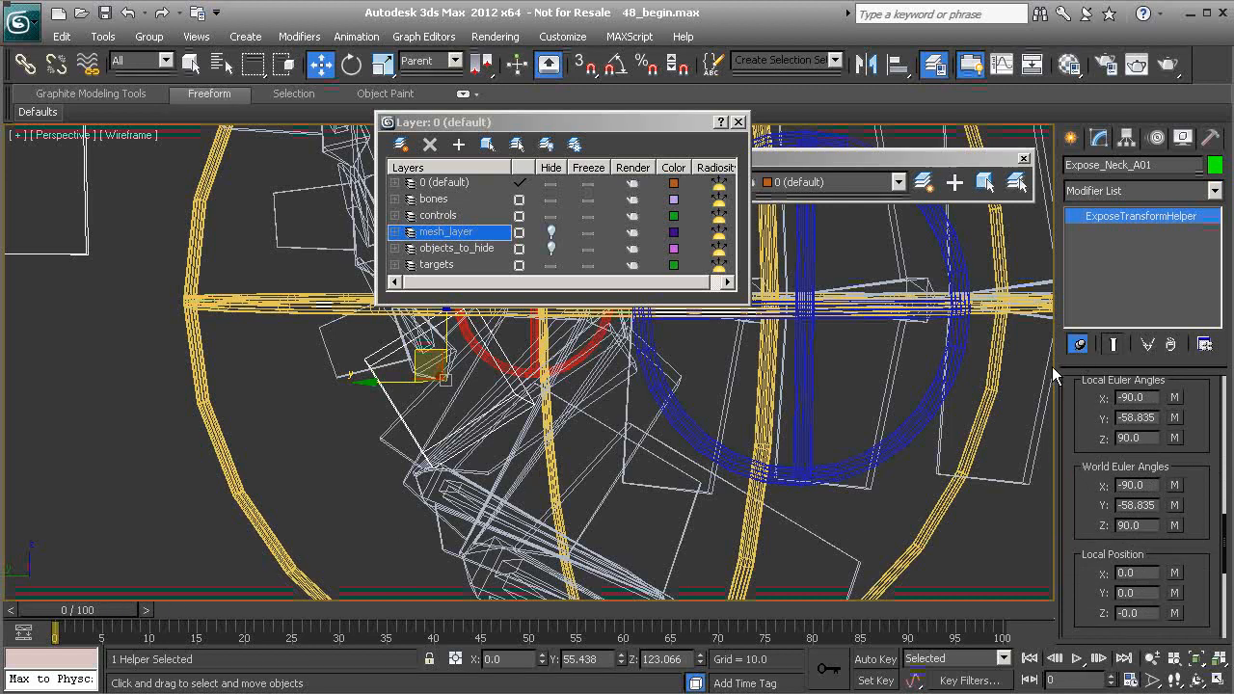
left_click_drag(99, 614, 212, 614)
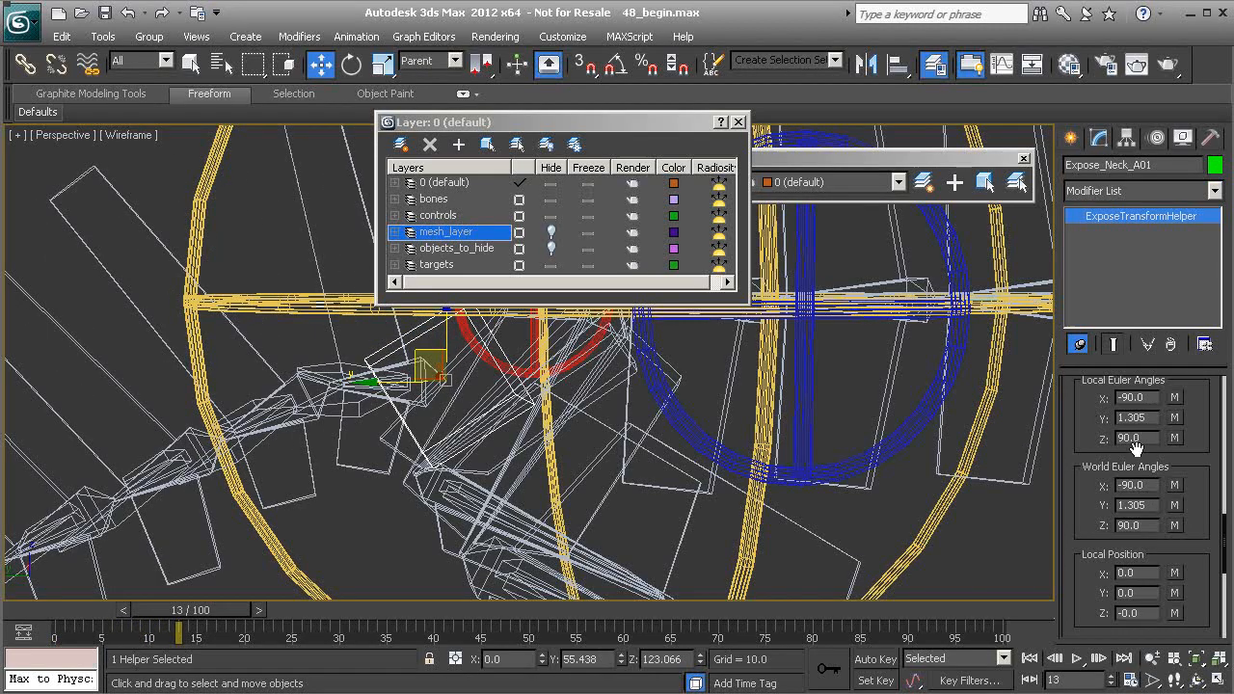
- Scrub the animation to frame 16 and back to frame 0, examining the neck helper's exposed local Euler angles
left_click_drag(241, 622, 205, 603)
key("w")
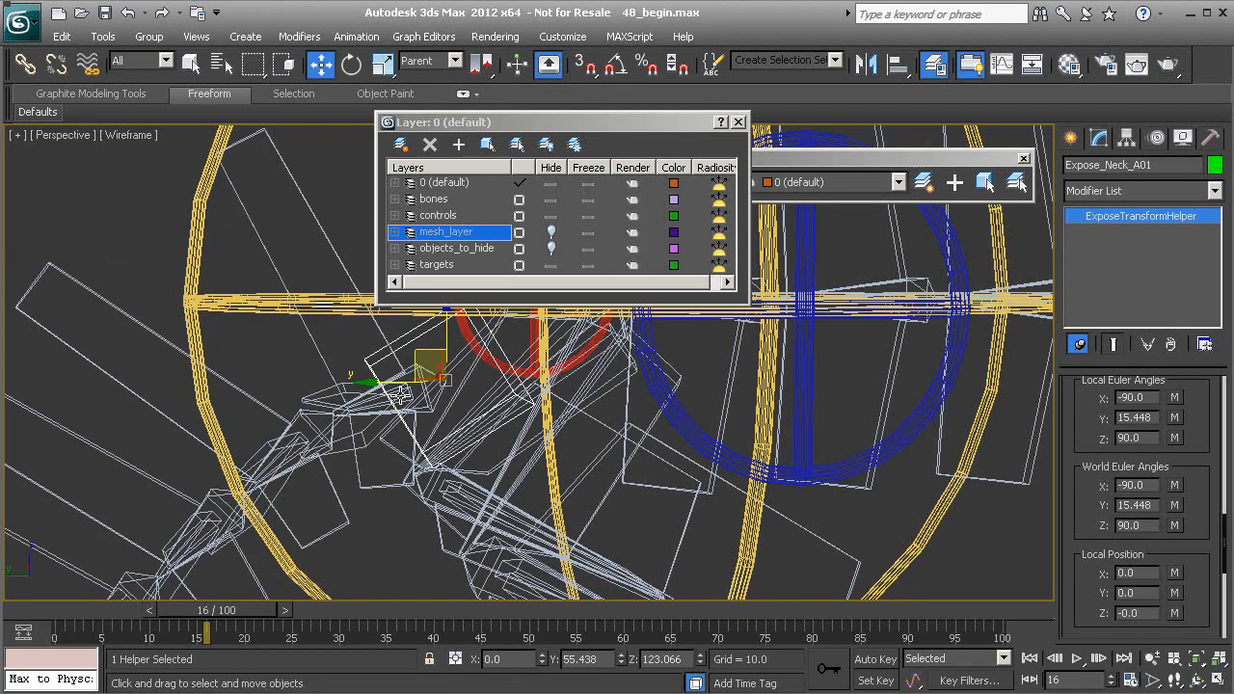
left_click_drag(246, 624, 6, 600)
middle_click_drag(452, 349, 359, 538)
scroll(357, 521, "down", 6)
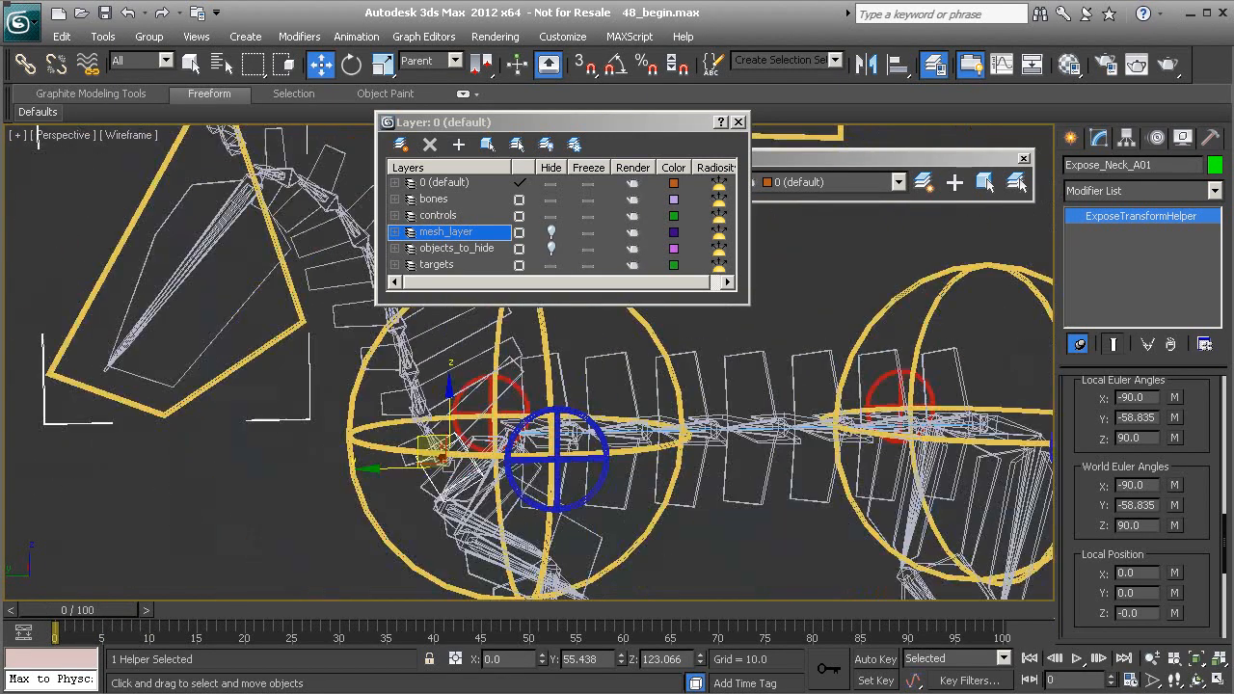
middle_click_drag(348, 447, 318, 492)
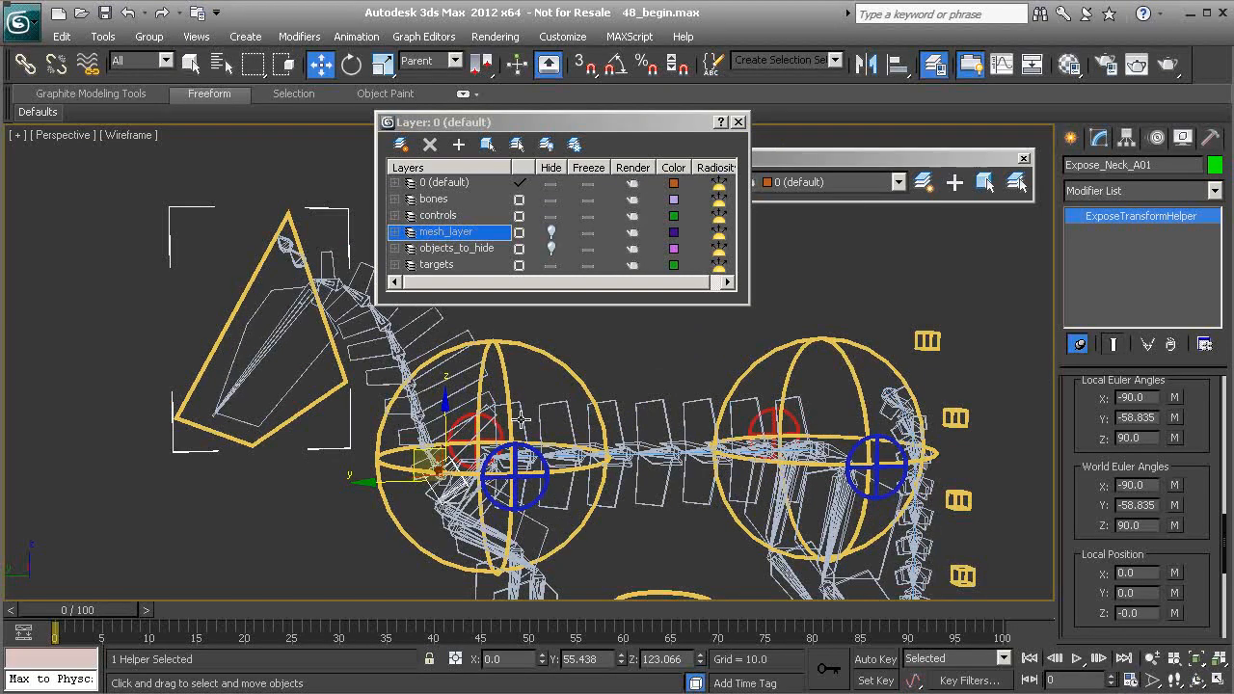
middle_click_drag(538, 385, 471, 416)
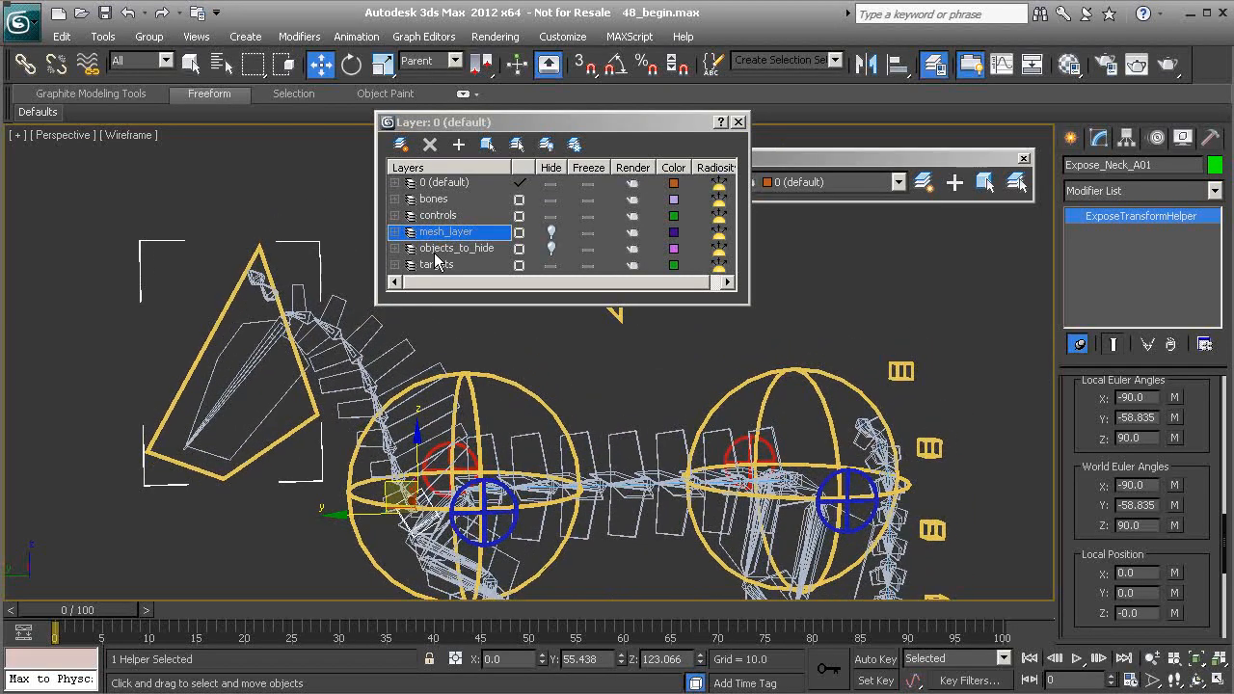
- Unhide mesh_layer, advance the animation to frame 21 and switch the viewport to shaded display
left_click(550, 234)
middle_click_drag(476, 408, 467, 414)
left_click_drag(111, 604, 290, 609)
mouse_move(404, 466)
middle_mouse_down()
mouse_move(296, 399)
mouse_move(340, 390)
mouse_move(354, 417)
mouse_move(317, 342)
mouse_move(319, 298)
middle_mouse_up()
key("F3")
- Select the Mrph_NeckCrt01 horse, unpin the modifier stack and enter the Vertex level of its Editable Mesh
left_click(316, 256)
scroll(299, 479, "down", 1)
mouse_move(299, 479)
middle_mouse_down()
mouse_move(288, 382)
mouse_move(306, 366)
mouse_move(291, 456)
middle_mouse_up()
middle_click_drag(245, 368, 412, 495, "alt")
middle_click_drag(412, 494, 395, 430, "alt")
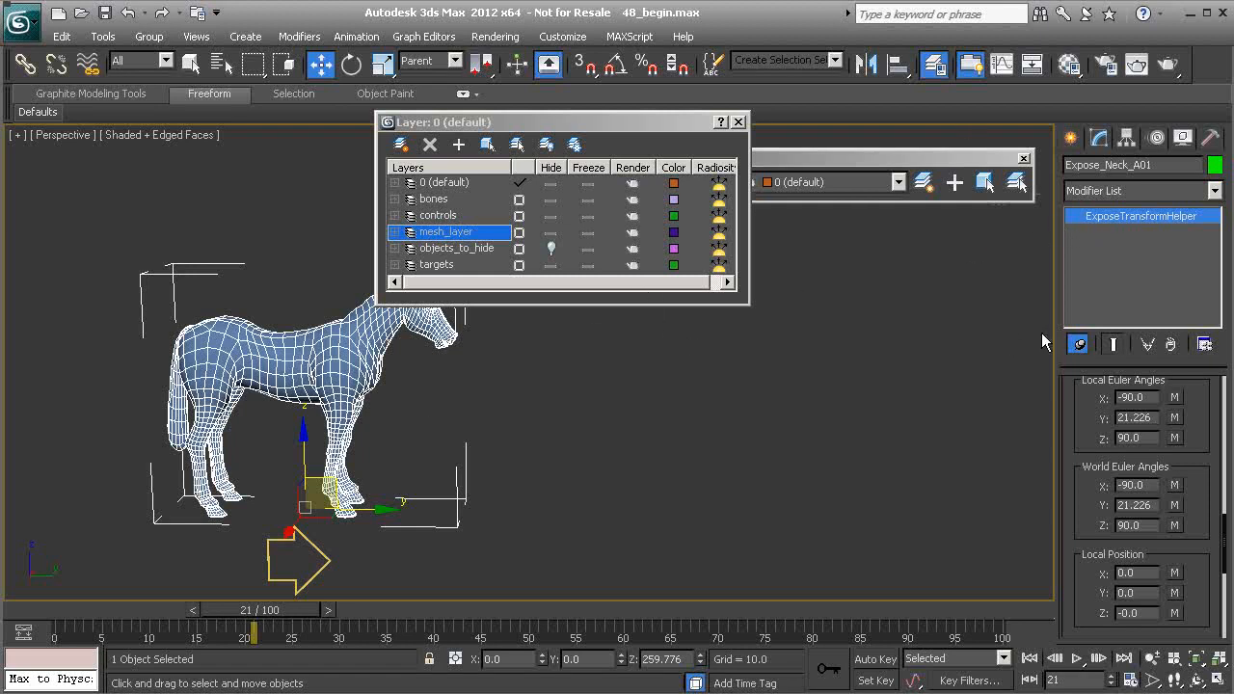
left_click(1081, 346)
middle_click_drag(520, 415, 562, 445)
left_click(1125, 234)
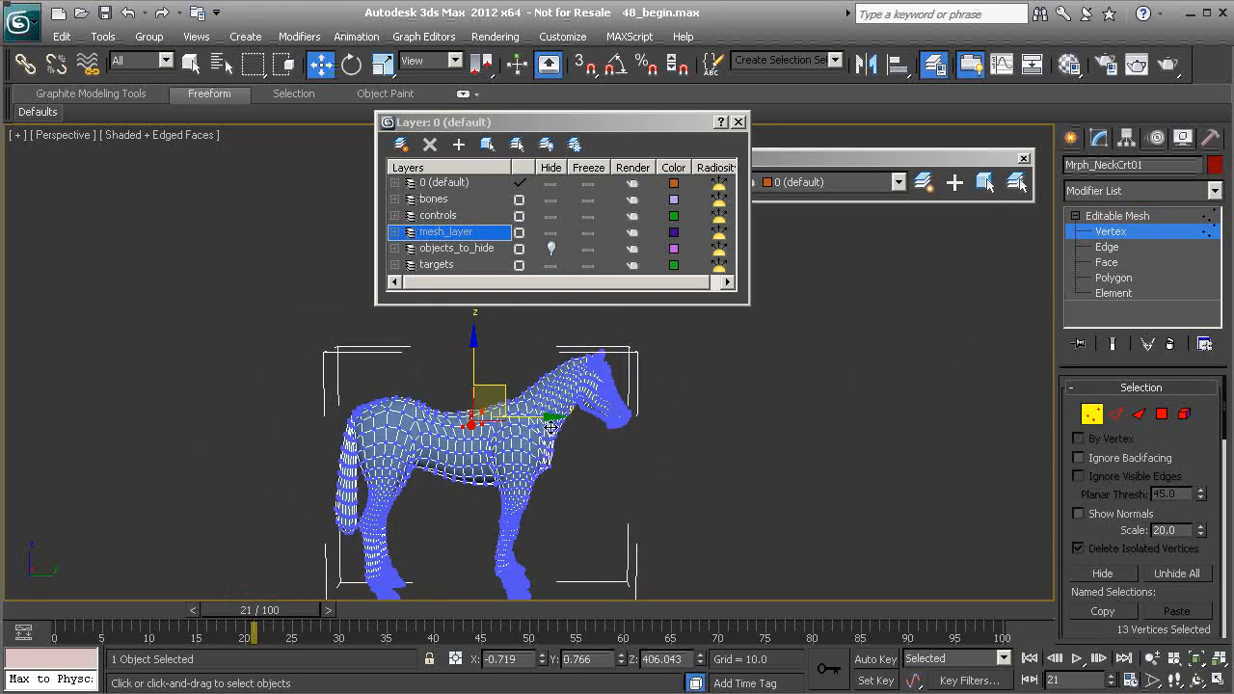
- Close the layer manager and nudge the three selected vertices near the withers of Mrph_NeckCrt01 in the YZ plane
scroll(511, 381, "up", 5)
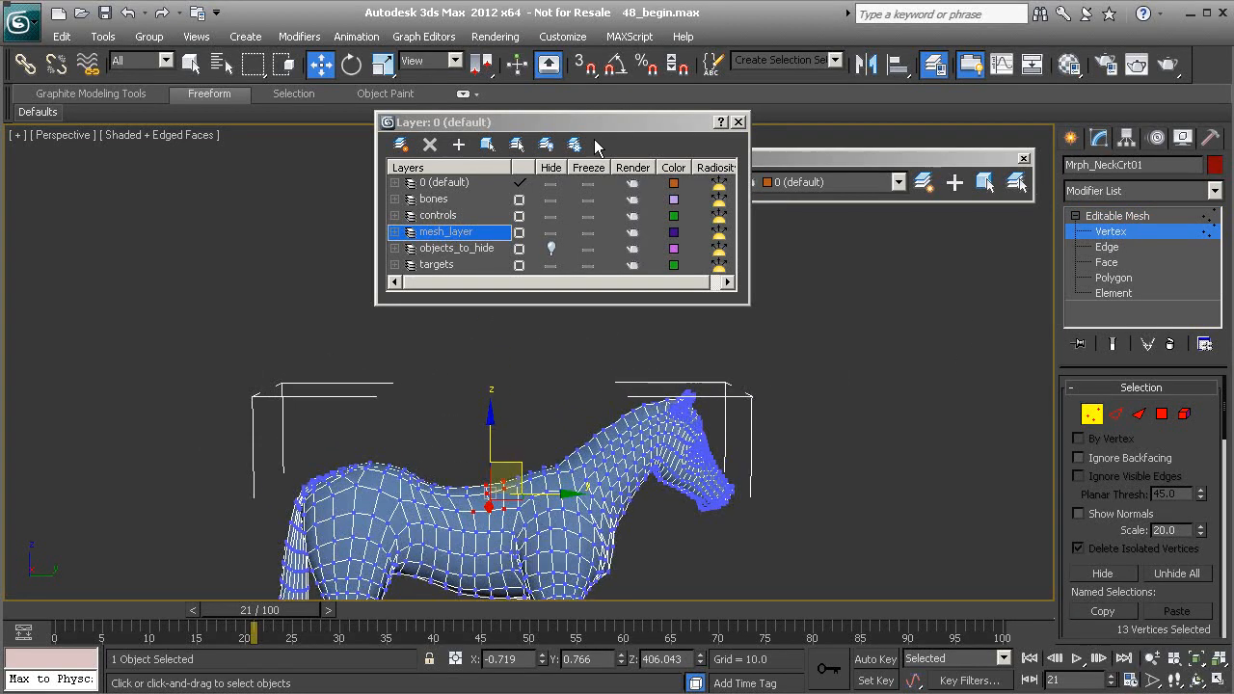
middle_click_drag(552, 508, 547, 468)
scroll(549, 493, "down", 6)
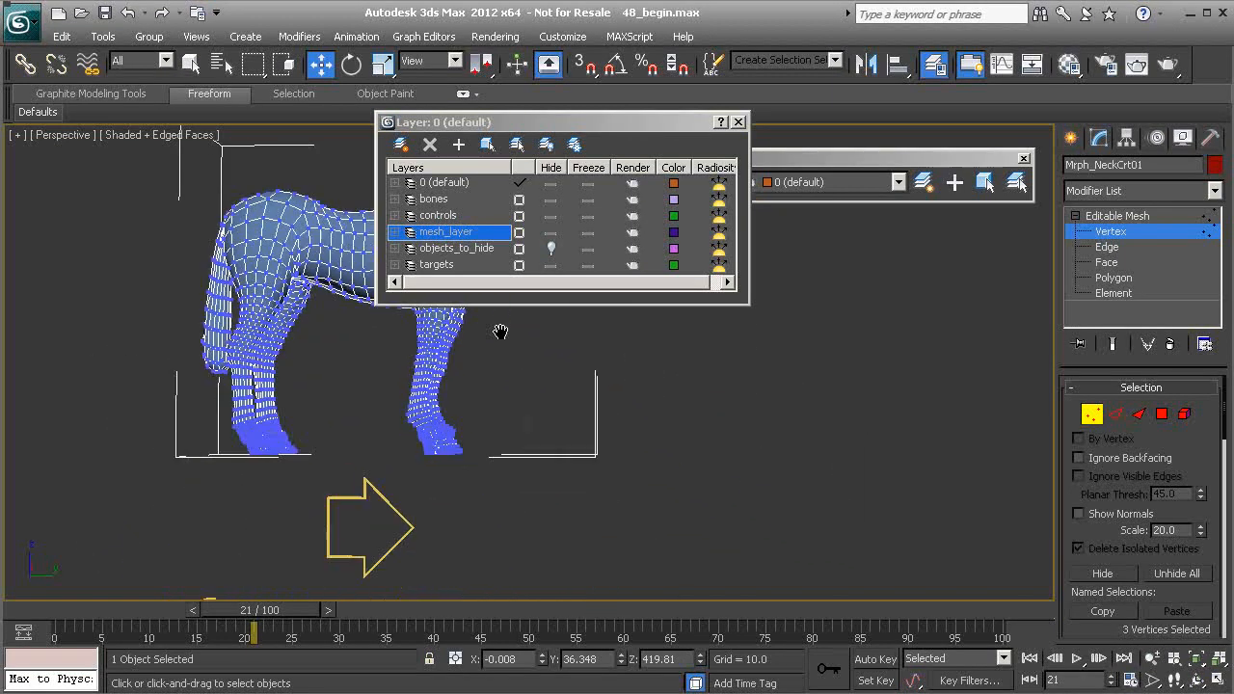
scroll(500, 332, "down", 2)
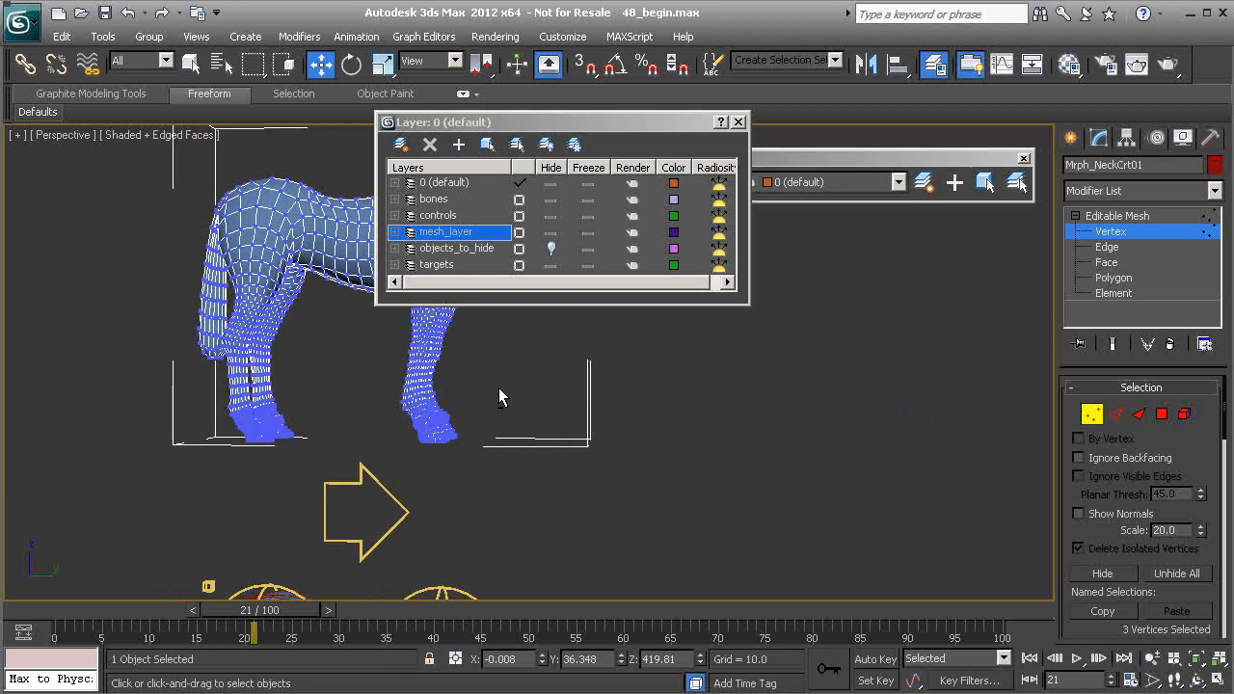
left_click(738, 122)
scroll(508, 333, "down", 3)
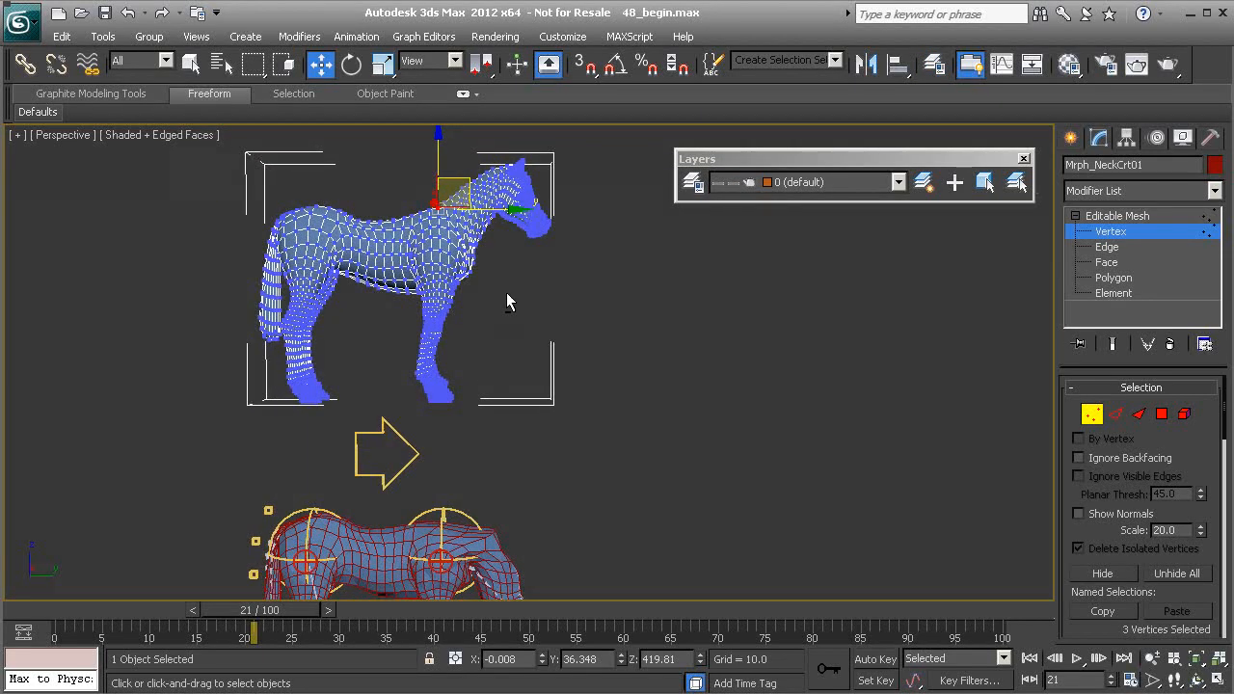
left_click_drag(469, 179, 470, 183)
- Select a single vertex at the base of the Mrph_NeckCrt01 neck and move it to about Y 39.9, Z 404.3
middle_click_drag(561, 440, 435, 246, "alt")
middle_click_drag(434, 246, 491, 422)
middle_click_drag(491, 422, 542, 179, "ctrl+alt")
middle_click_drag(417, 462, 449, 358, "alt")
left_click(450, 492)
scroll(449, 359, "down", 6)
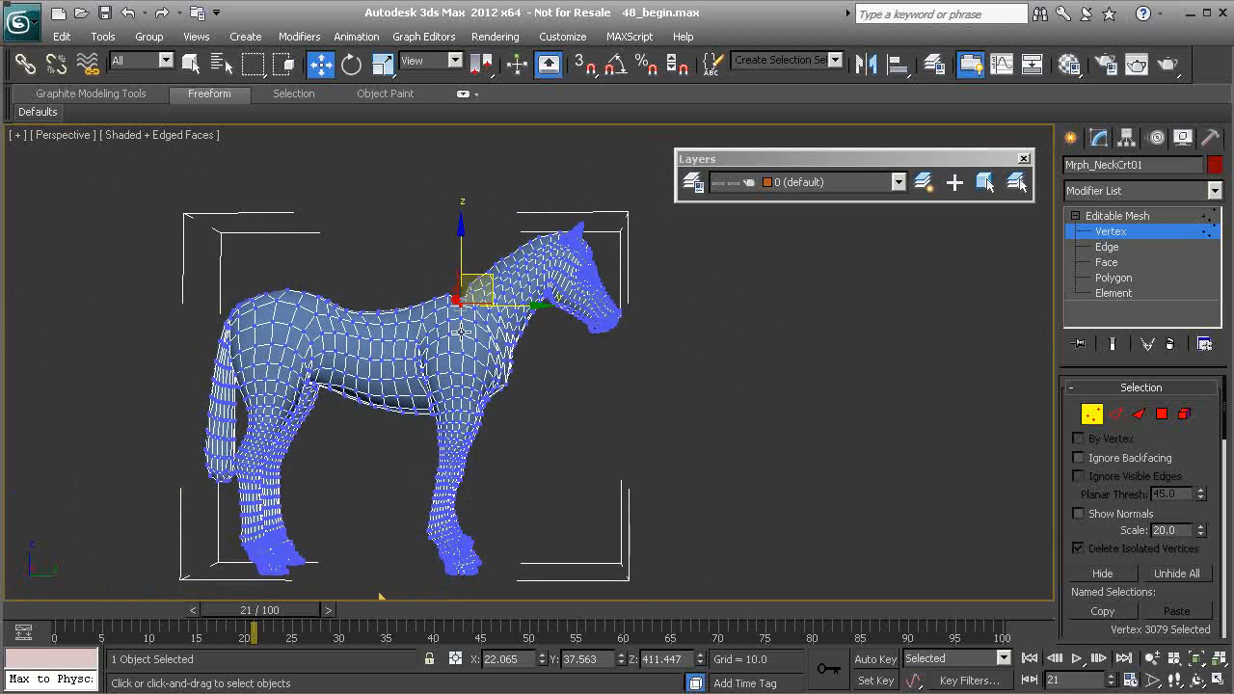
scroll(440, 358, "down", 1)
middle_click_drag(440, 359, 466, 374, "alt")
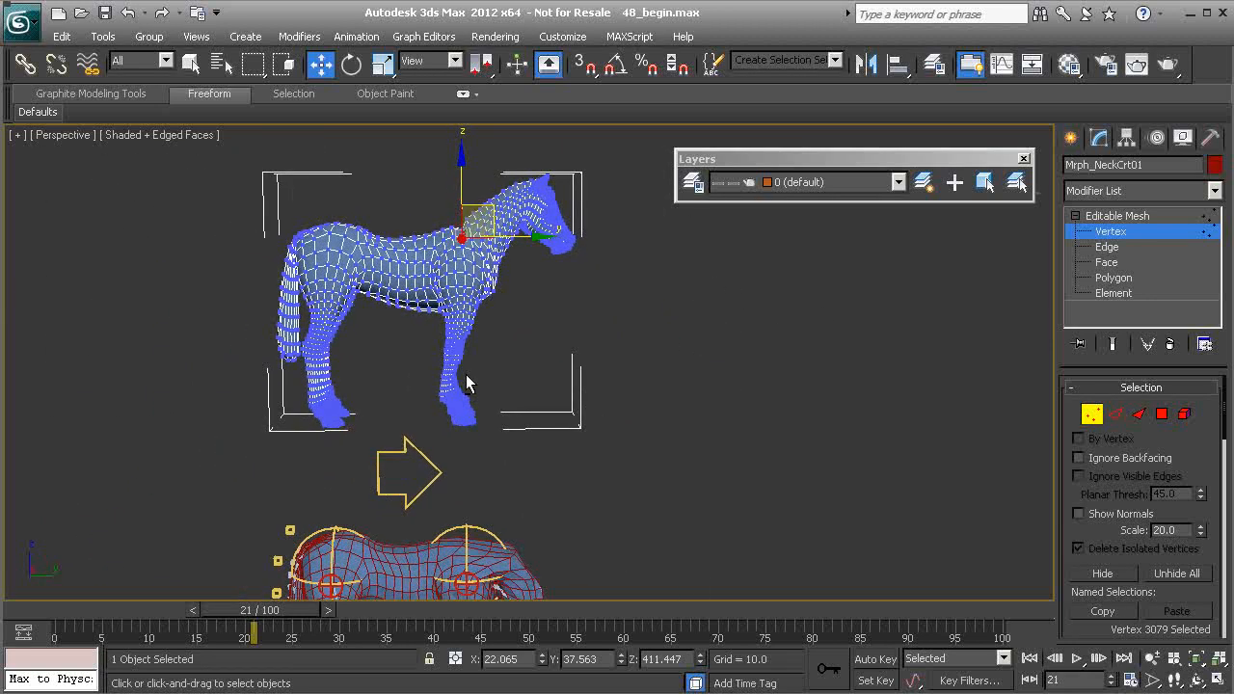
left_click_drag(488, 215, 496, 226)
middle_click_drag(598, 561, 476, 446, "alt")
middle_click_drag(410, 472, 446, 498, "alt")
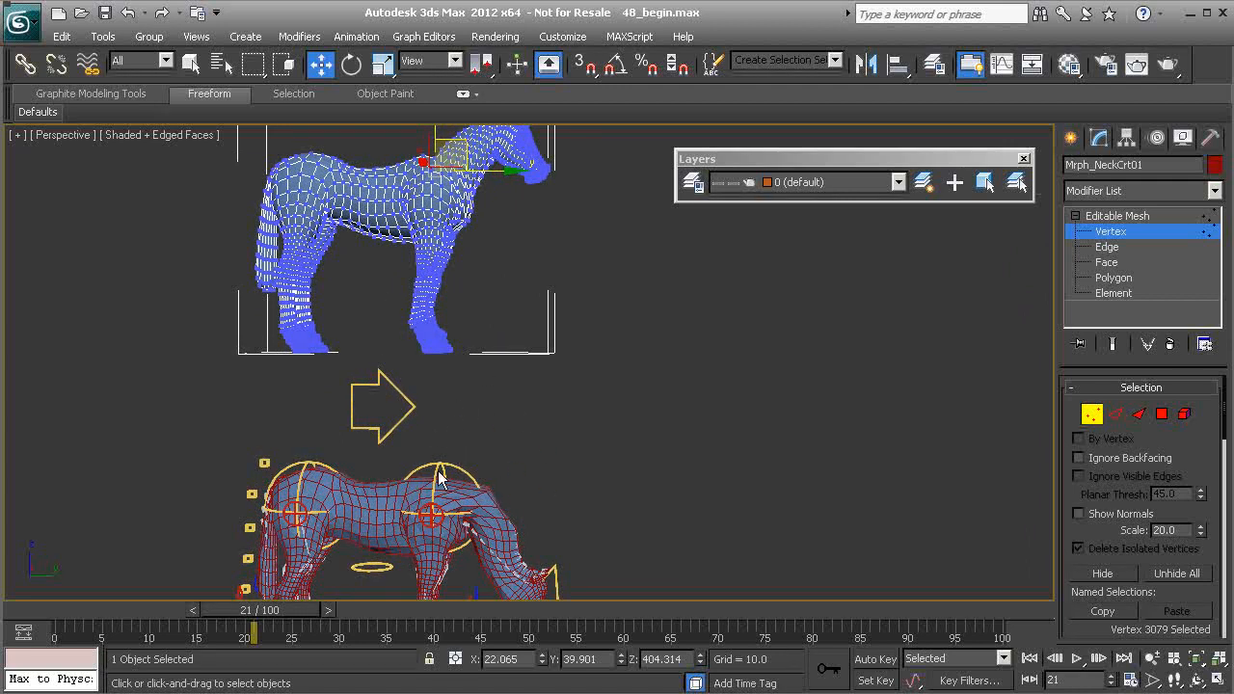
middle_click_drag(434, 468, 469, 492, "alt")
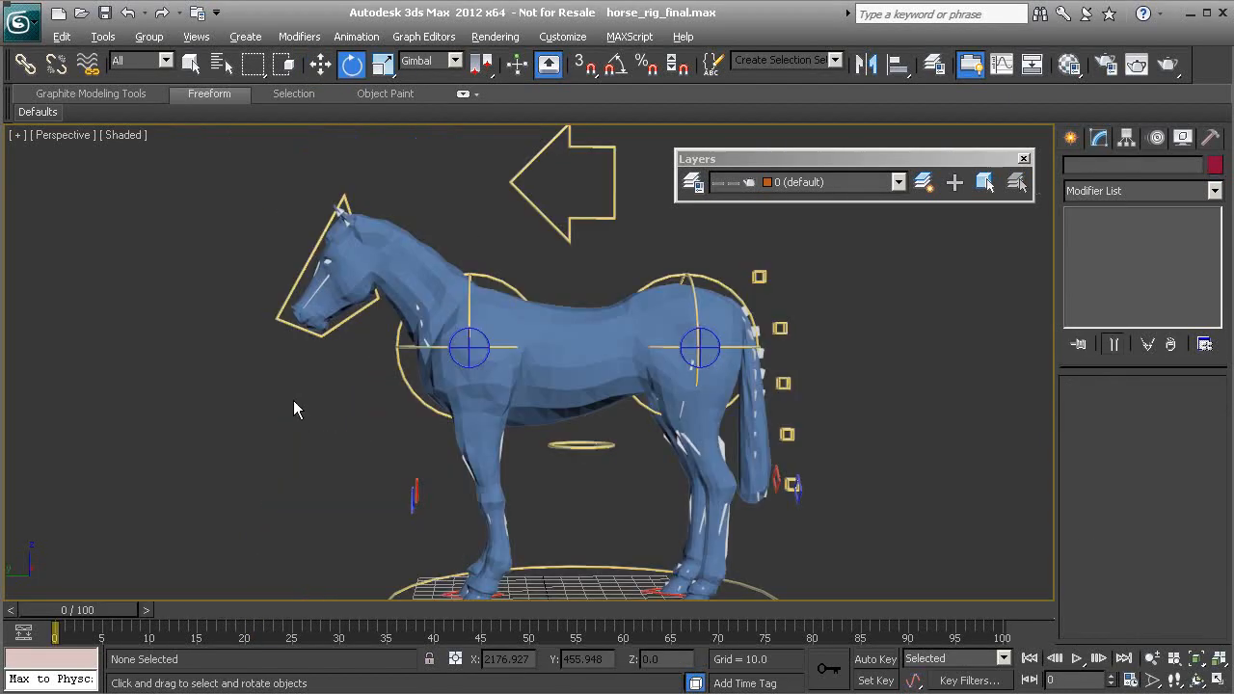
- Advance horse_rig_final.max to frame 20 and set the Mrph_NeckCrt01 channel of geo_horse01's Morpher to 100
left_click_drag(94, 615, 246, 629)
key("e")
middle_click_drag(343, 381, 274, 443)
scroll(385, 363, "down", 1)
left_click(501, 394)
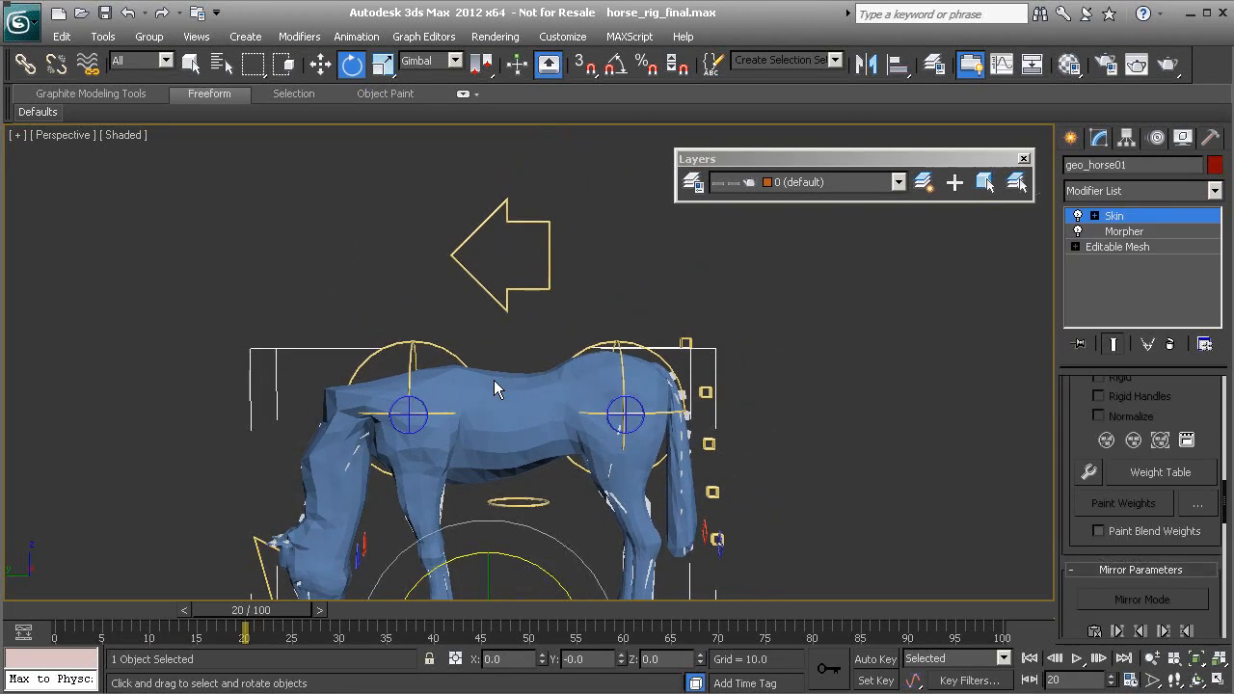
scroll(443, 416, "down", 2)
middle_click_drag(442, 415, 455, 398)
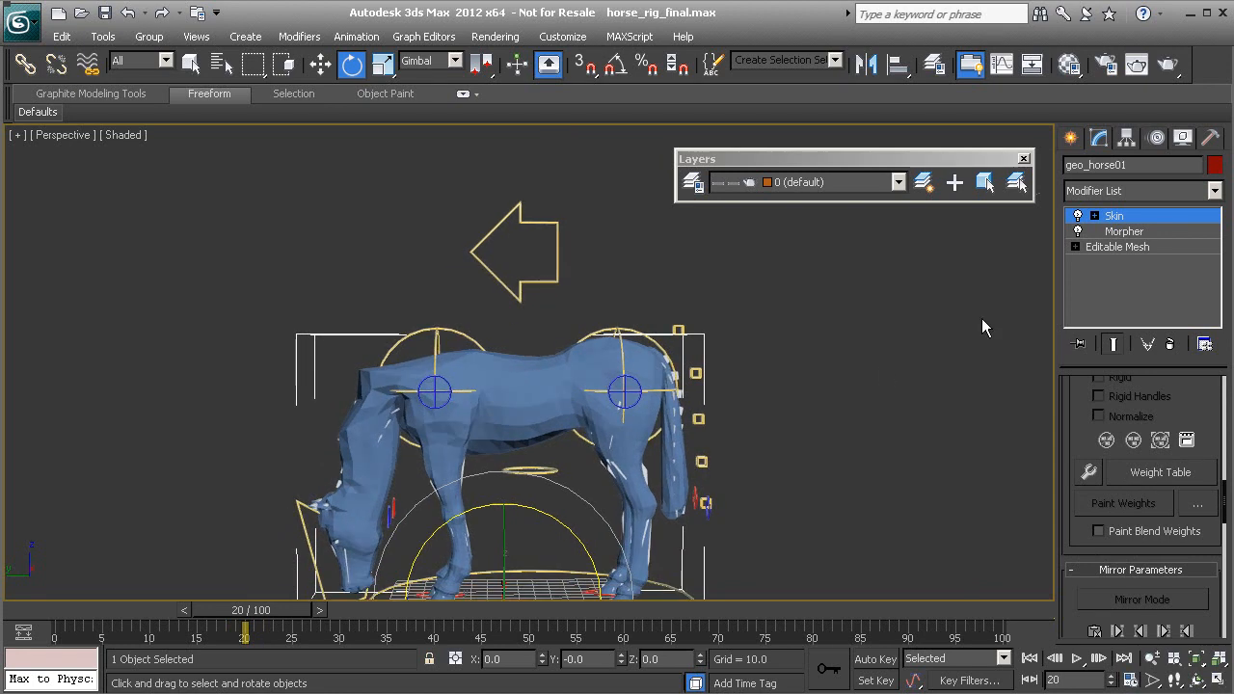
left_click(1126, 232)
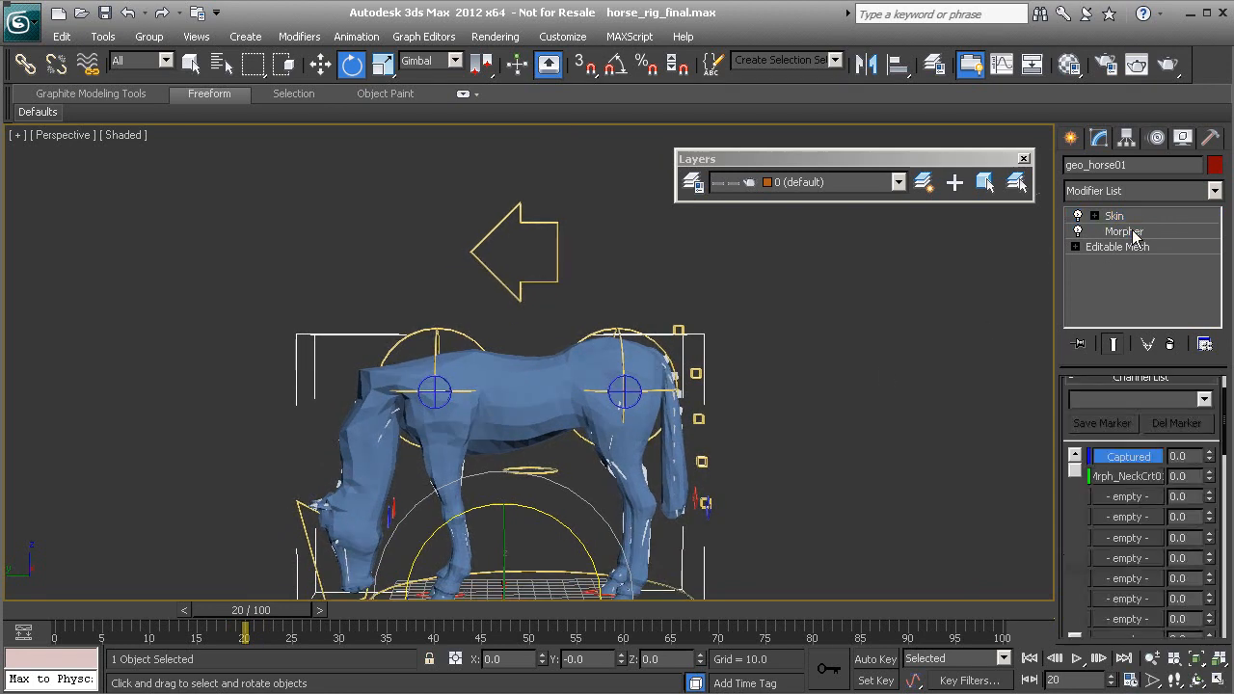
left_click_drag(1210, 479, 923, 182)
- Unhide the targets layer and display edged faces to inspect the sculpted Mrph_NeckCrt01 target beside the rigged horse
left_click(690, 188)
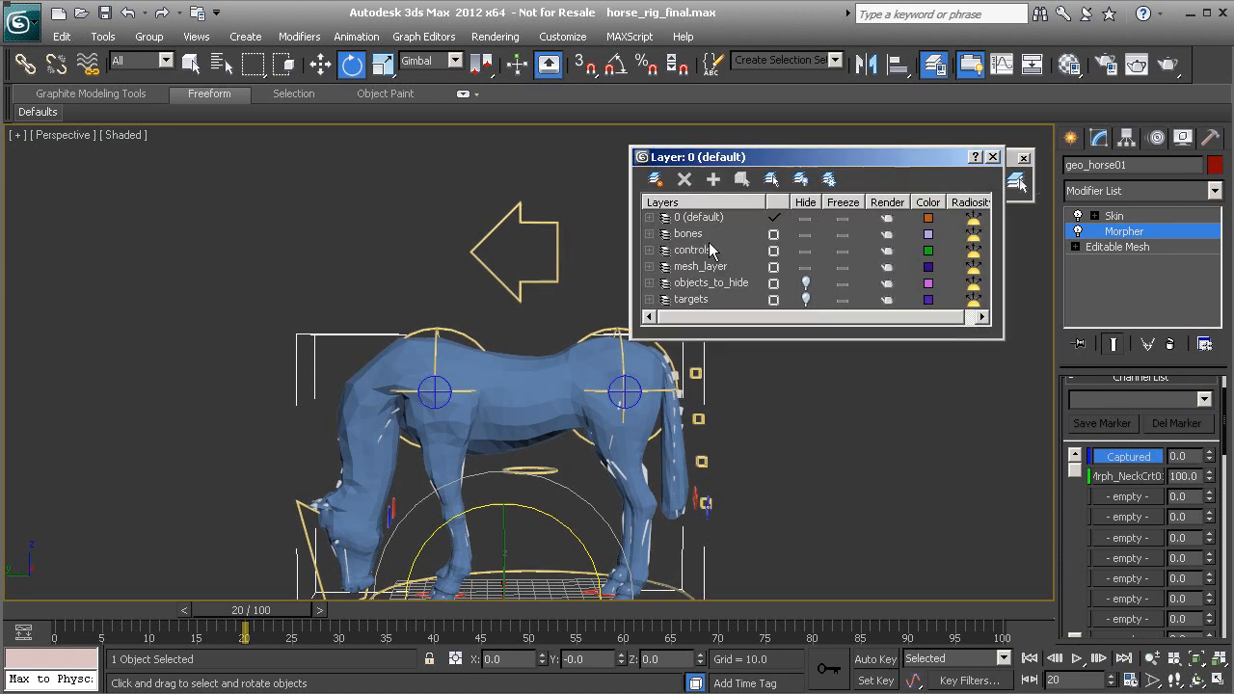
left_click(808, 298)
middle_click_drag(382, 228, 357, 517)
key("F4")
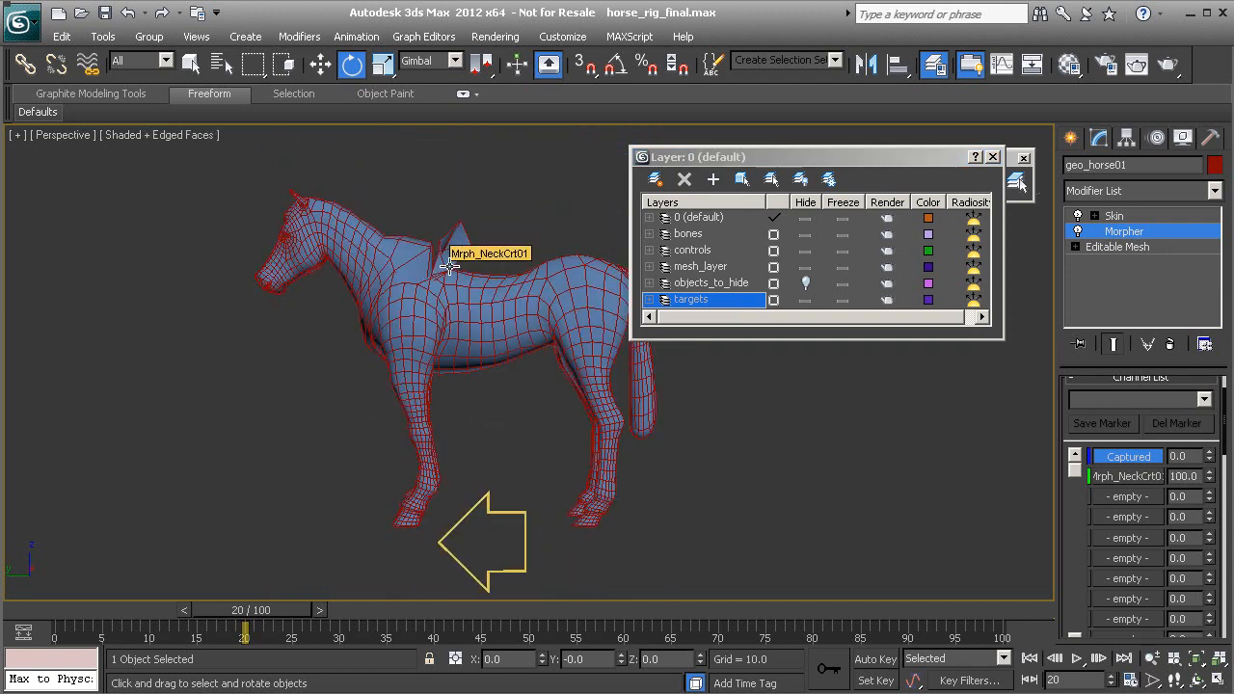
mouse_move(449, 266)
middle_mouse_down("alt")
mouse_move(469, 325)
mouse_move(489, 336)
mouse_move(408, 325)
middle_mouse_up("alt")
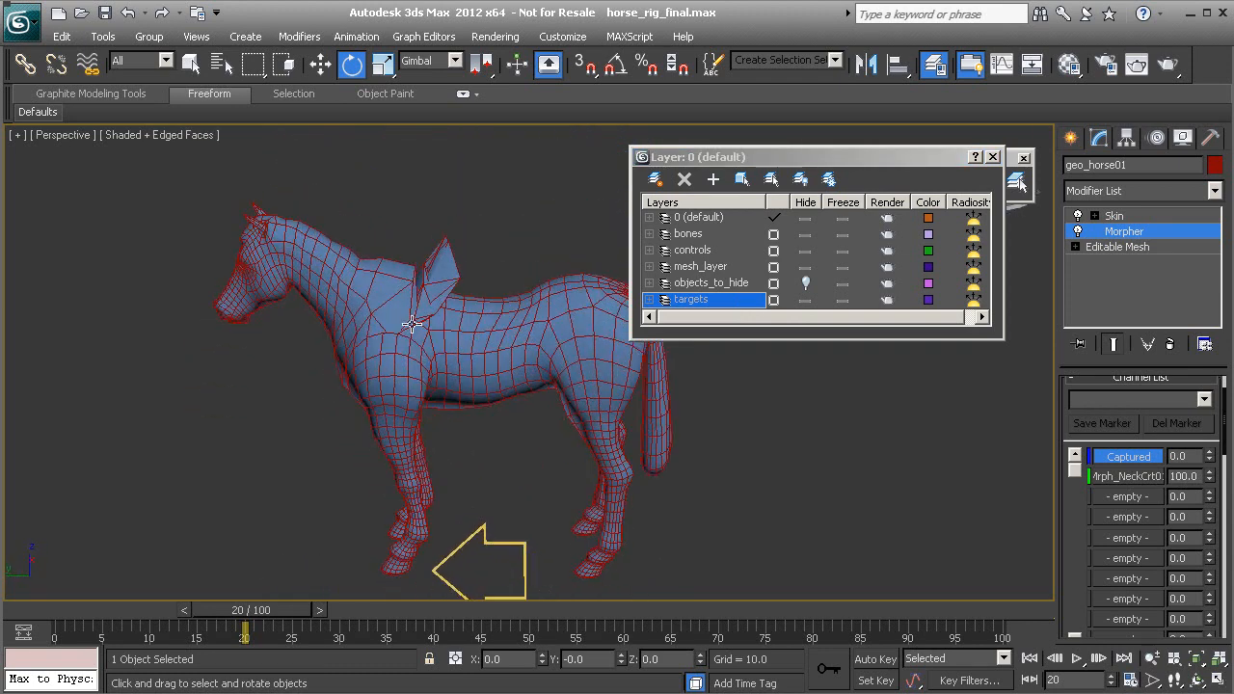
middle_click_drag(487, 312, 473, 284, "alt")
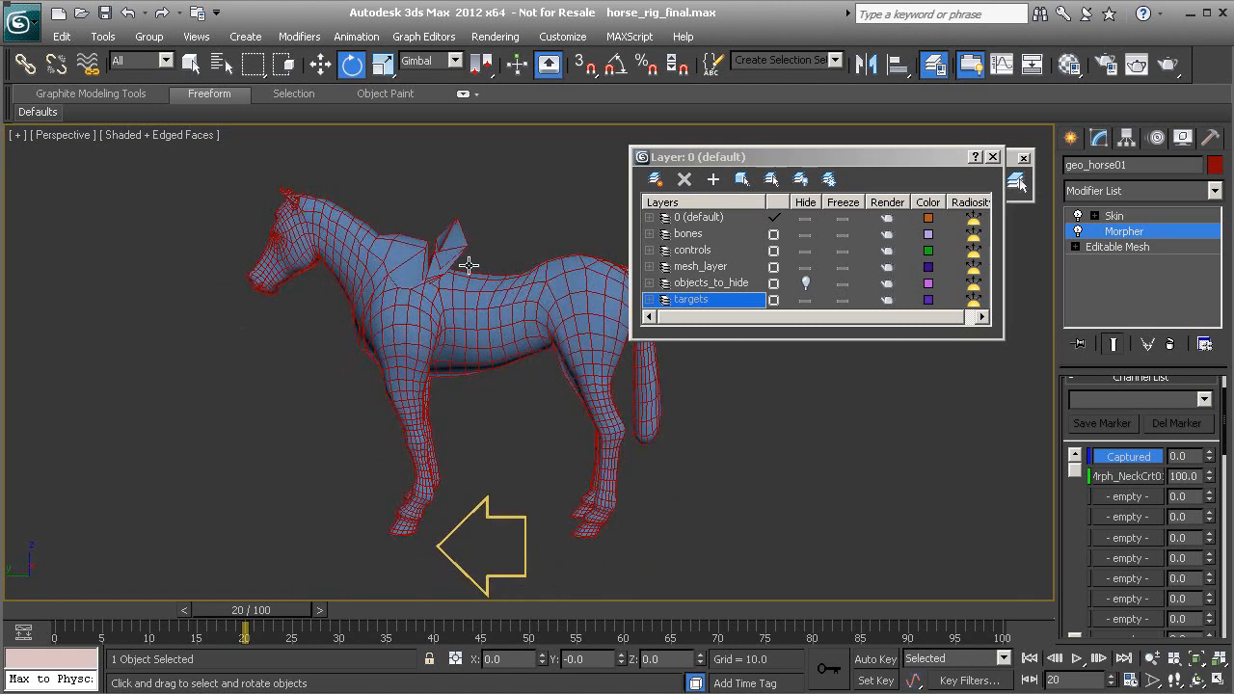
scroll(433, 380, "down", 1)
middle_click_drag(454, 356, 336, 490)
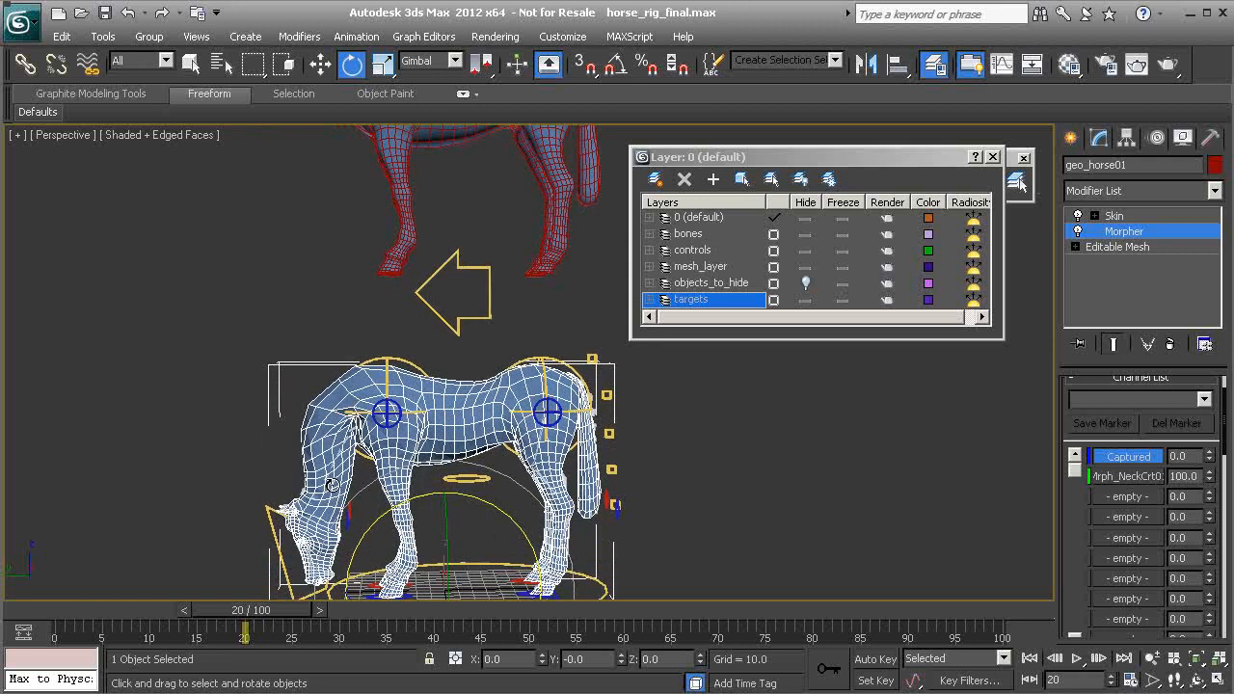
- Return the animation to frame 0 and examine the rigged horse's neck and withers with the corrective morph fully applied
left_click_drag(275, 606, 73, 602)
key("e")
middle_click_drag(68, 593, 390, 168, "alt")
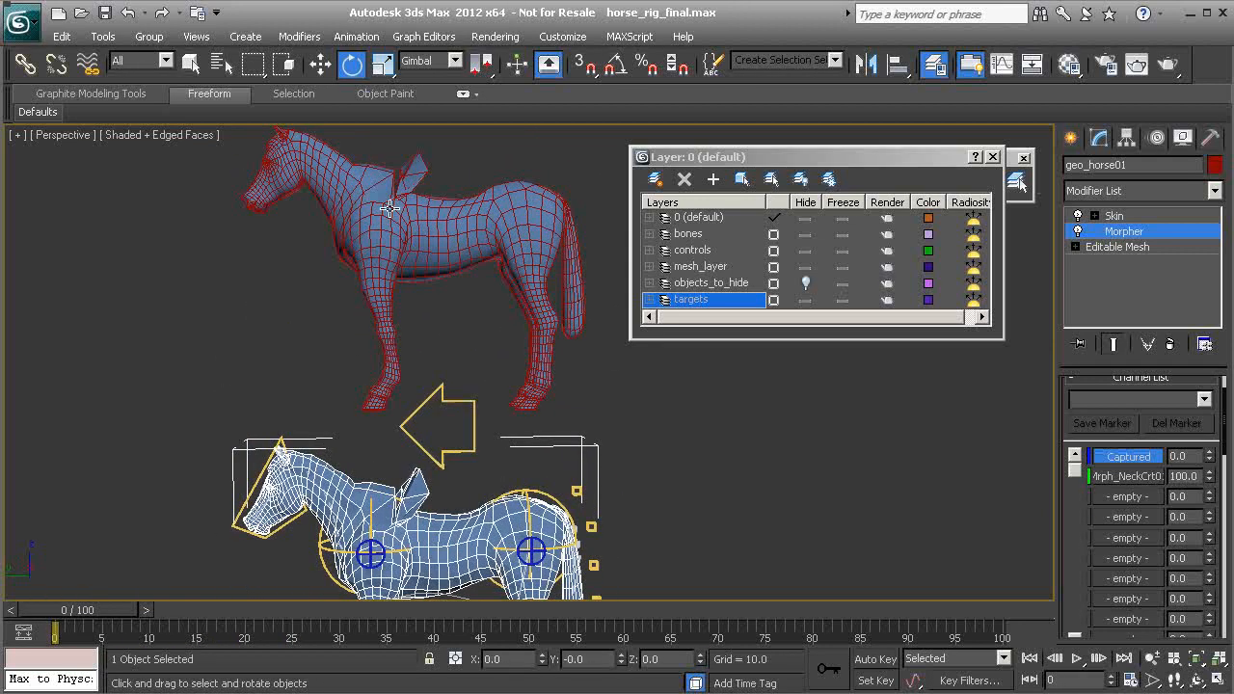
middle_click_drag(334, 459, 343, 340)
mouse_move(104, 615)
left_mouse_down()
mouse_move(253, 611)
mouse_move(97, 614)
left_mouse_up()
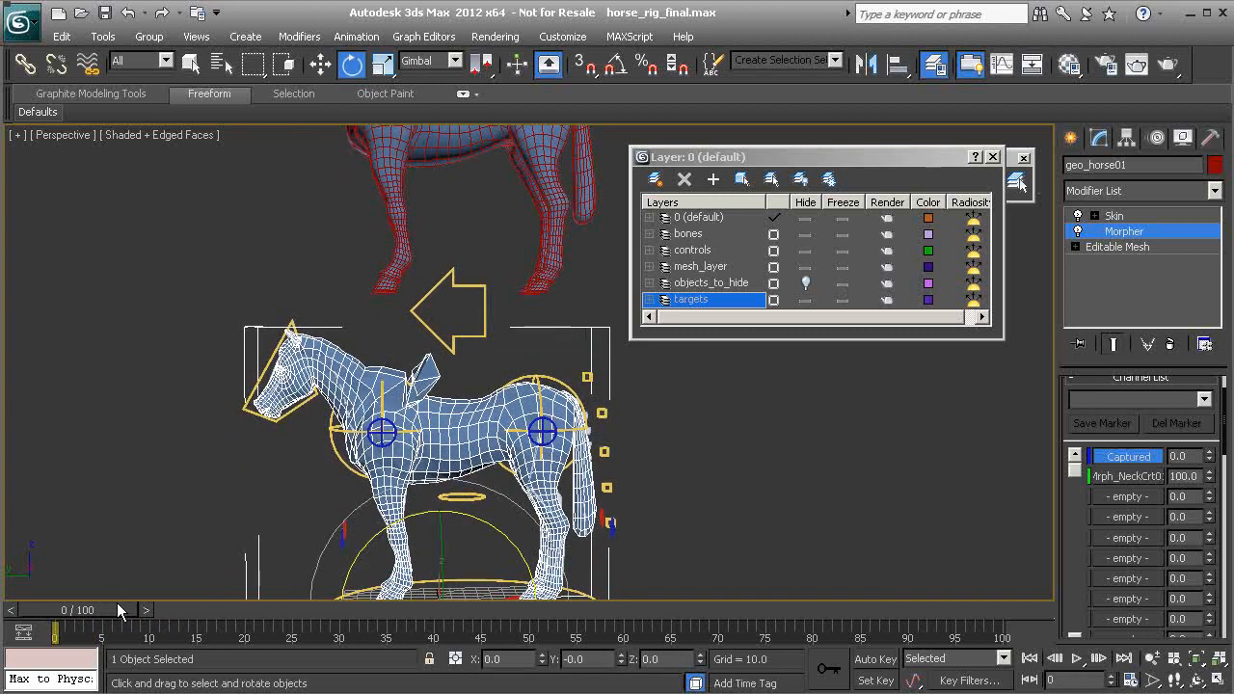
mouse_move(88, 610)
left_mouse_down()
mouse_move(215, 611)
mouse_move(91, 611)
left_mouse_up()
middle_click_drag(390, 436, 406, 422)
scroll(406, 423, "up", 3)
middle_click_drag(363, 328, 376, 326)
- Switch the viewport to wireframe and select the Expose_Neck_A01 helper at the base of the neck
key("F3")
middle_click_drag(326, 367, 369, 341)
left_click(334, 251)
scroll(369, 340, "up", 5)
middle_click_drag(300, 366, 391, 317)
middle_click_drag(357, 445, 383, 441)
scroll(383, 441, "up", 4)
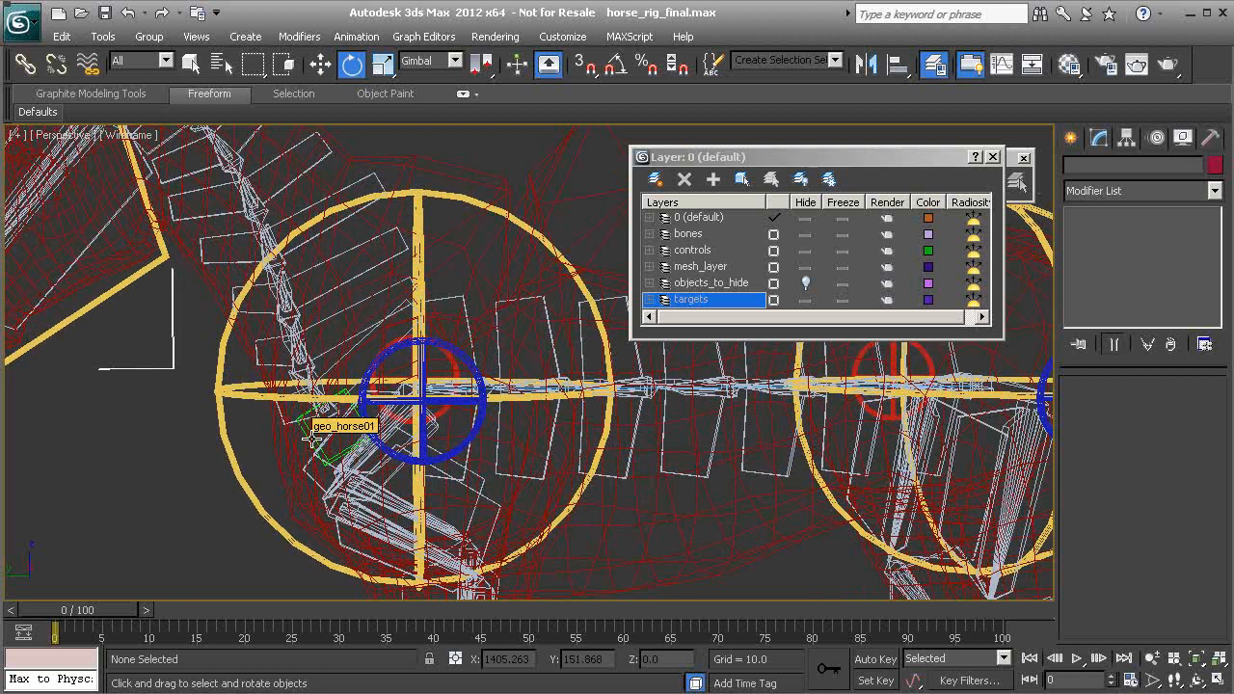
left_click(310, 437)
left_click(307, 436)
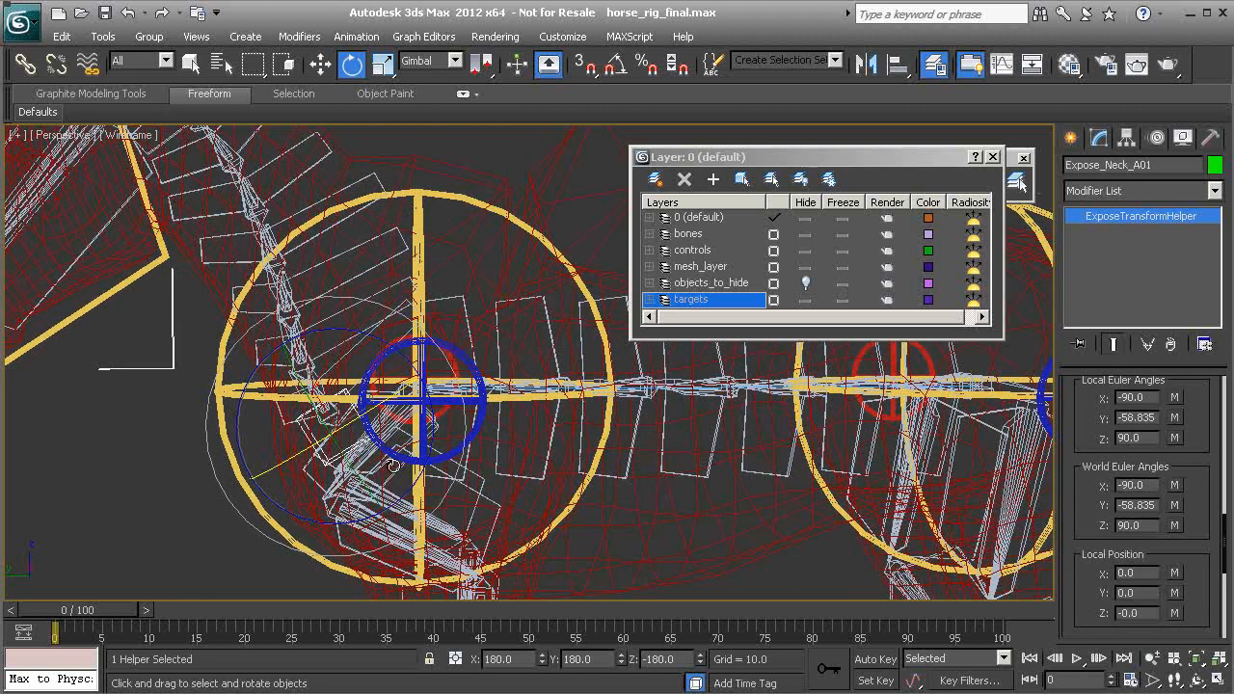
middle_click_drag(351, 410, 363, 410)
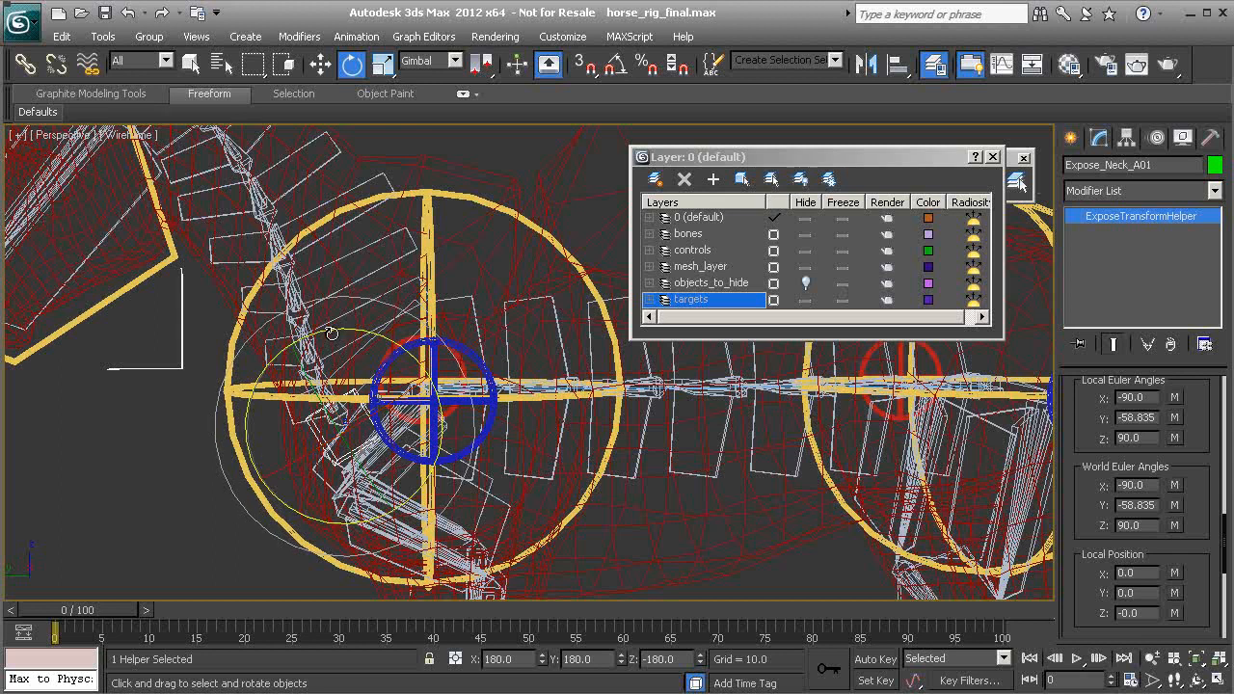
- Reselect geo_horse01 and reset the Mrph_NeckCrt01 channel of its Morpher to 0
scroll(336, 409, "down", 5)
middle_click_drag(336, 407, 297, 405)
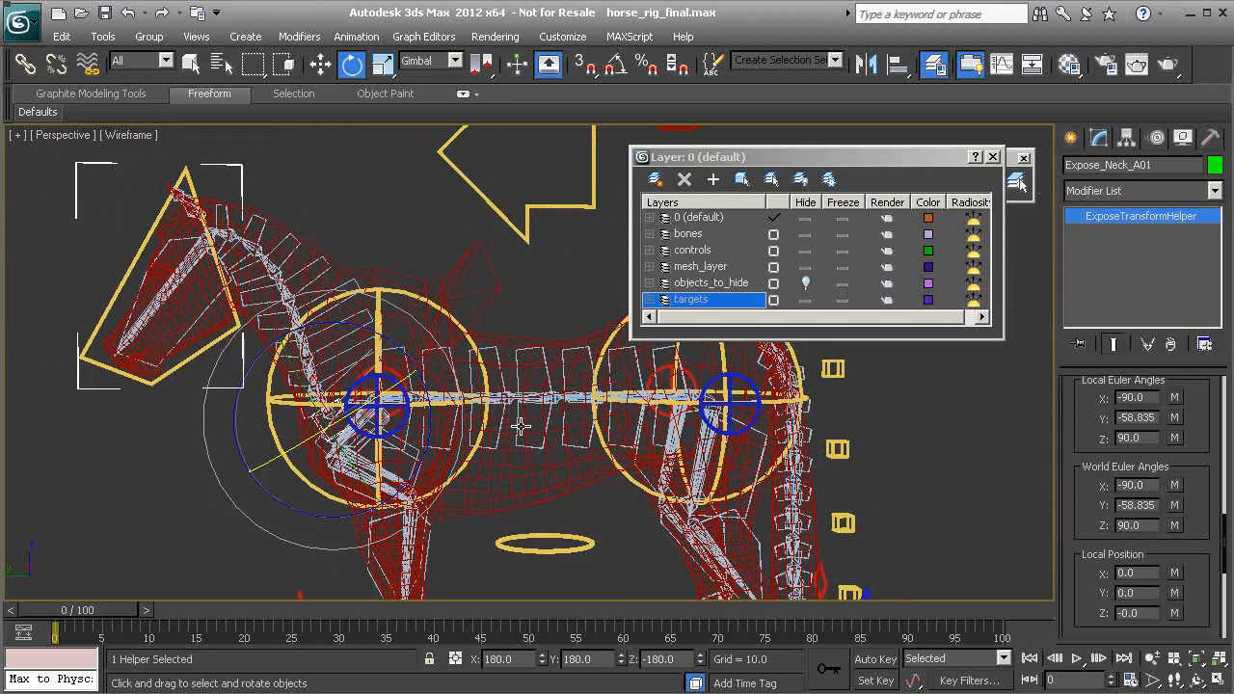
left_click(489, 289)
left_click(1148, 233)
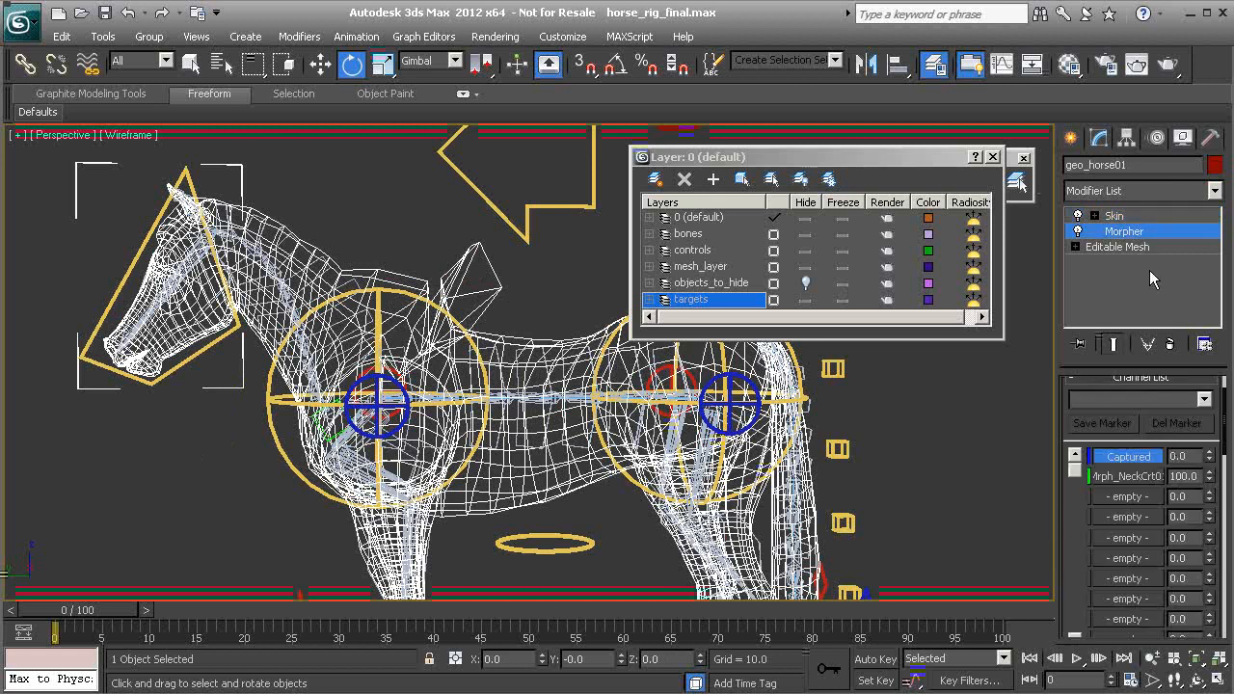
right_click(1209, 483)
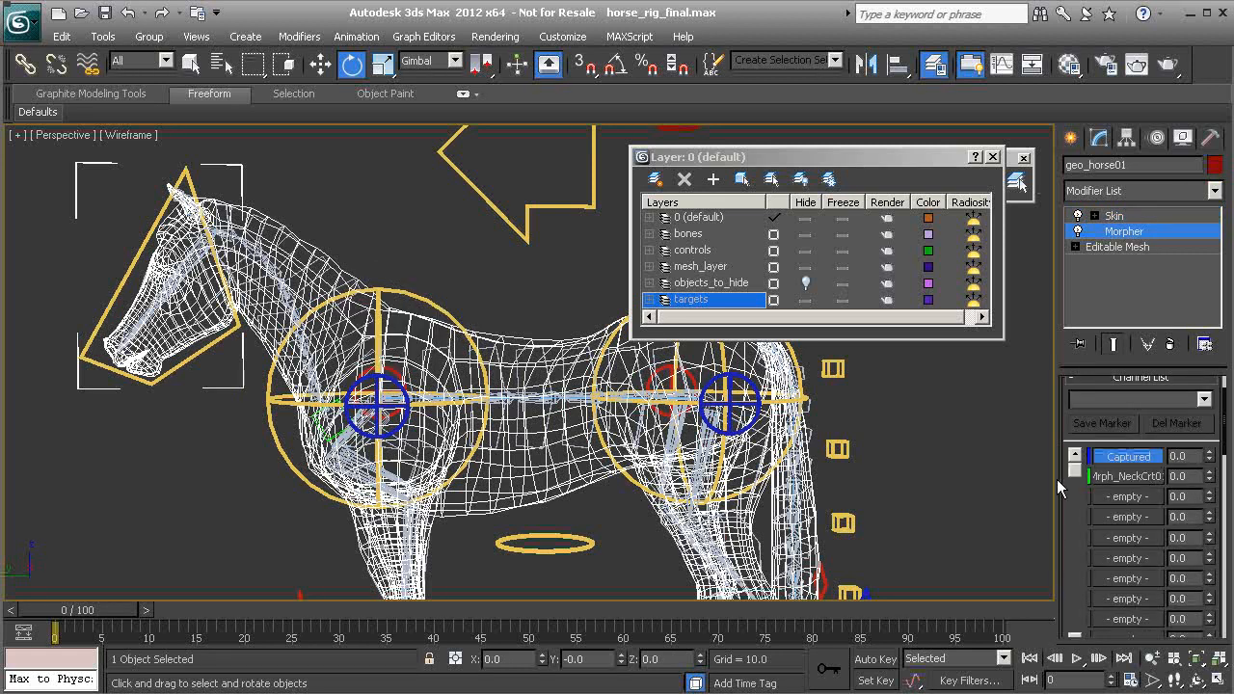
- Open the Reaction Manager, move it clear of the neck helper and deselect the horse mesh
scroll(446, 309, "up", 5)
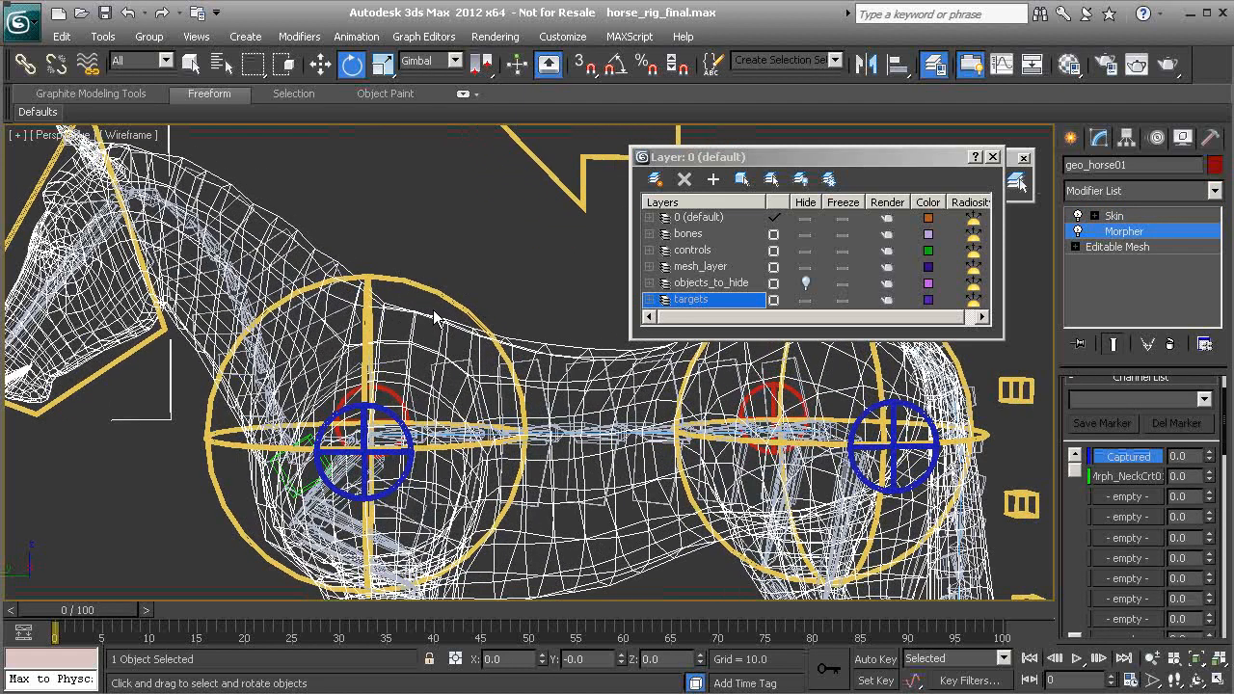
scroll(521, 357, "up", 2)
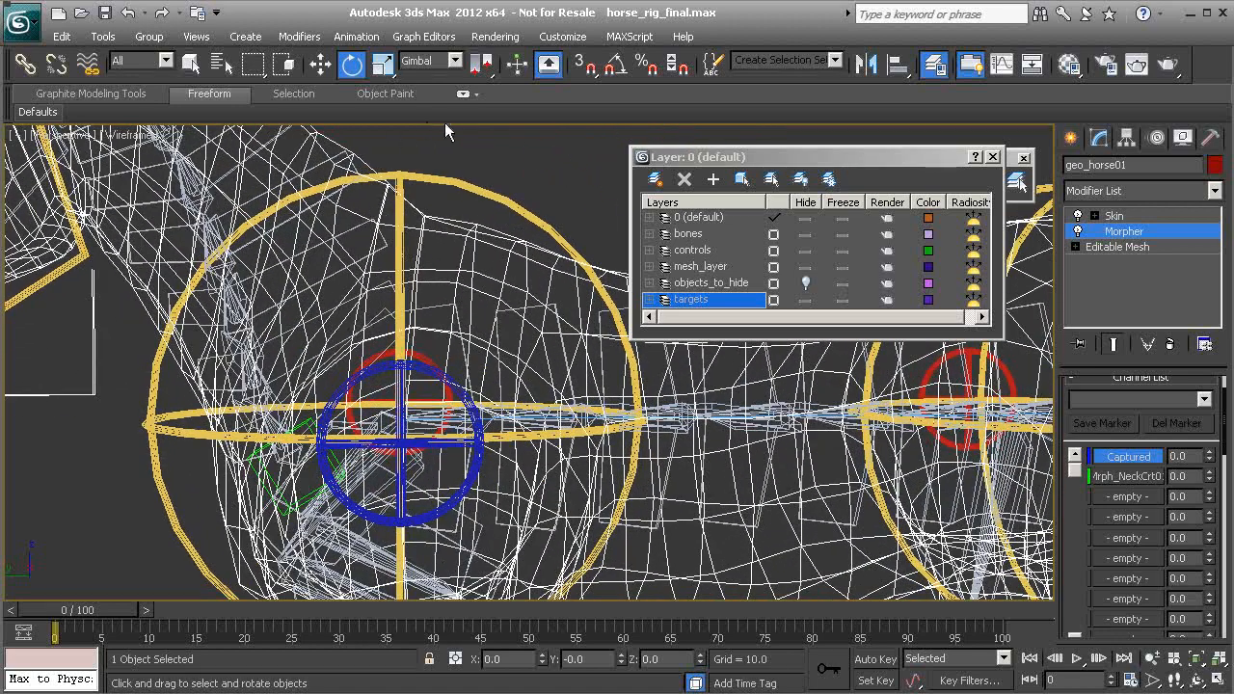
left_click(356, 36)
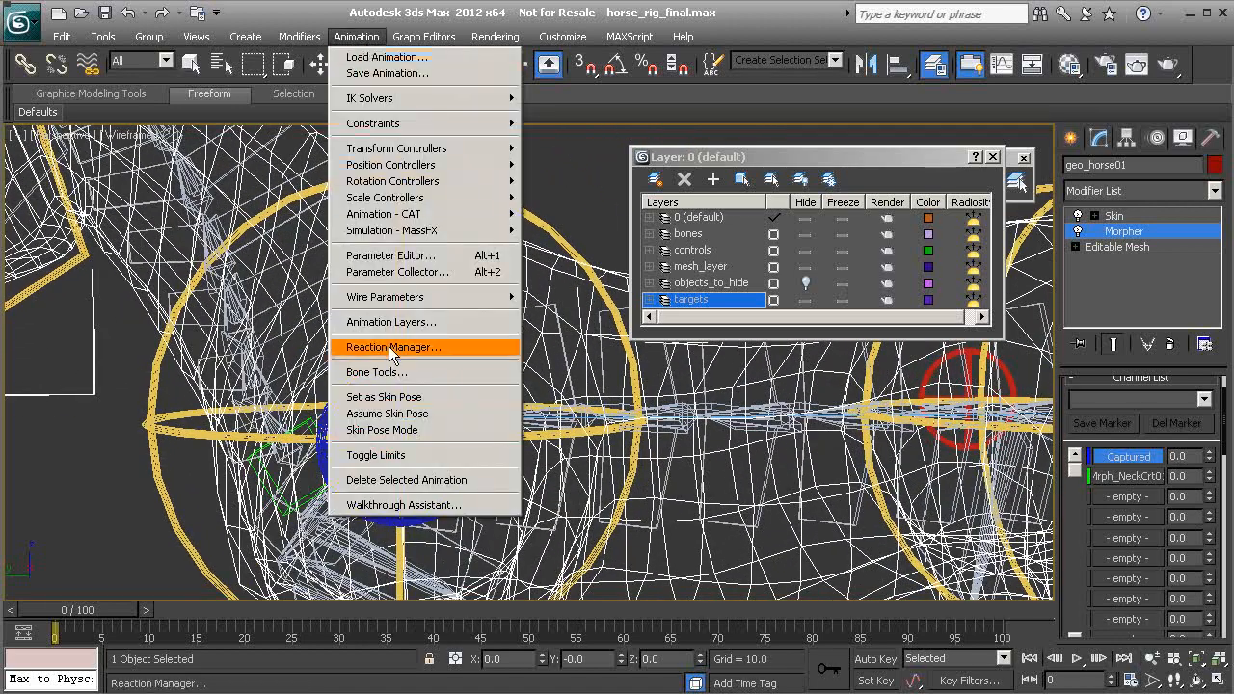
left_click(390, 347)
left_click_drag(396, 114, 508, 124)
left_click(123, 498)
middle_click_drag(196, 479, 203, 470)
scroll(129, 472, "up", 5)
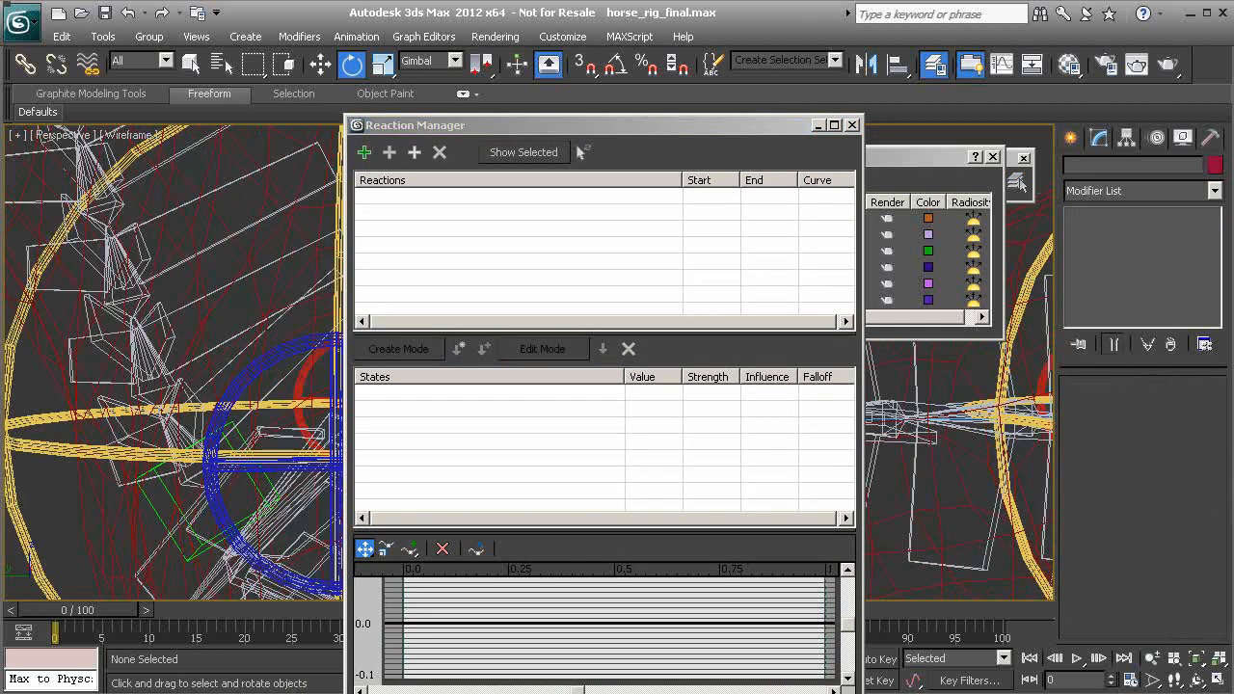
middle_click_drag(128, 473, 224, 409)
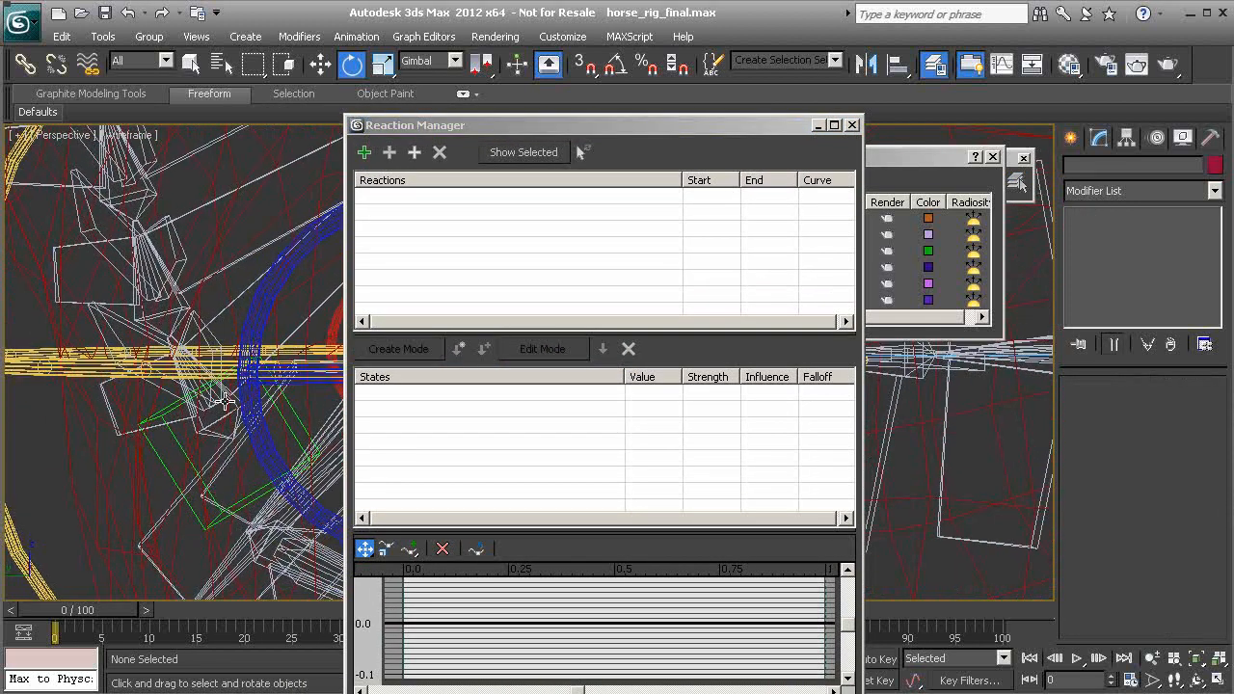
- Add the Local Euler Y rotation of the Expose_Neck_A01 helper as a master in the Reaction Manager
left_click_drag(467, 126, 439, 120)
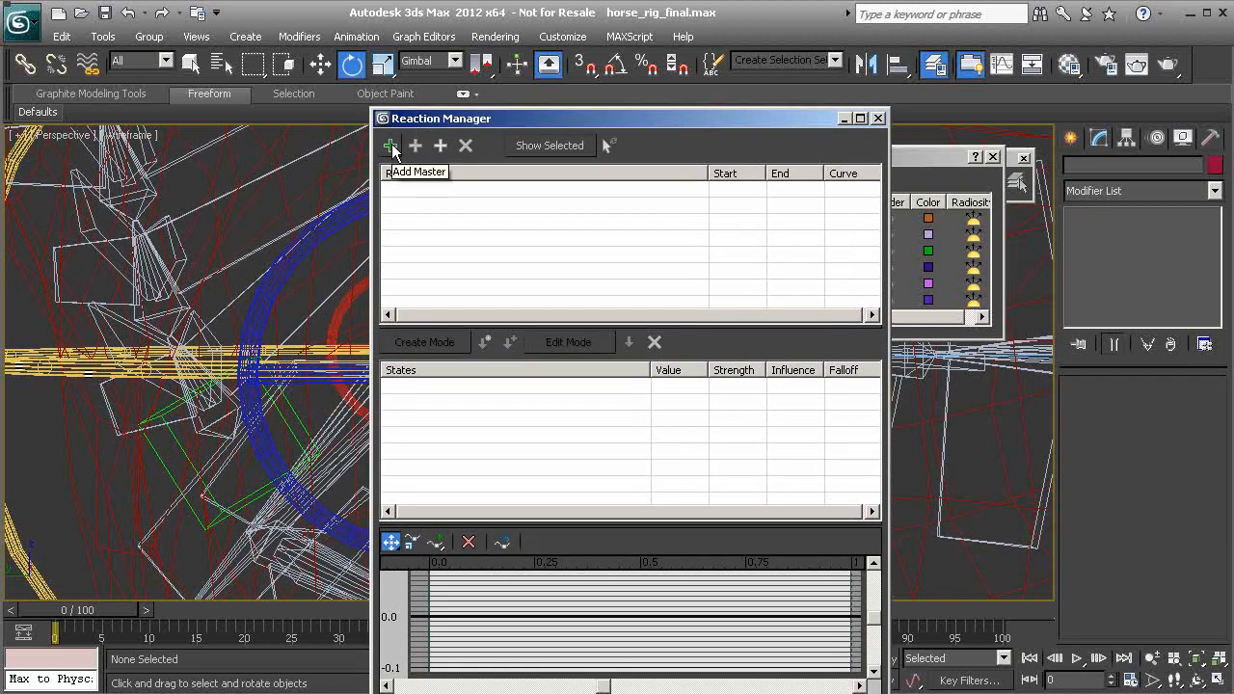
left_click(391, 146)
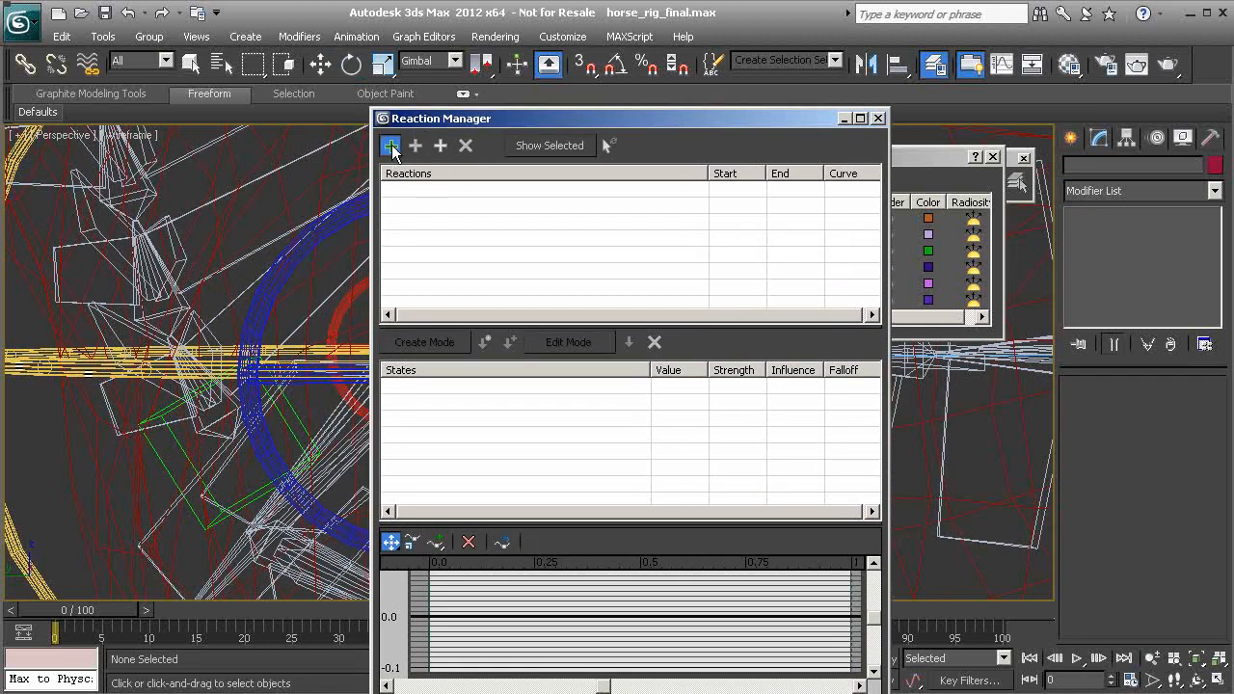
left_click(167, 471)
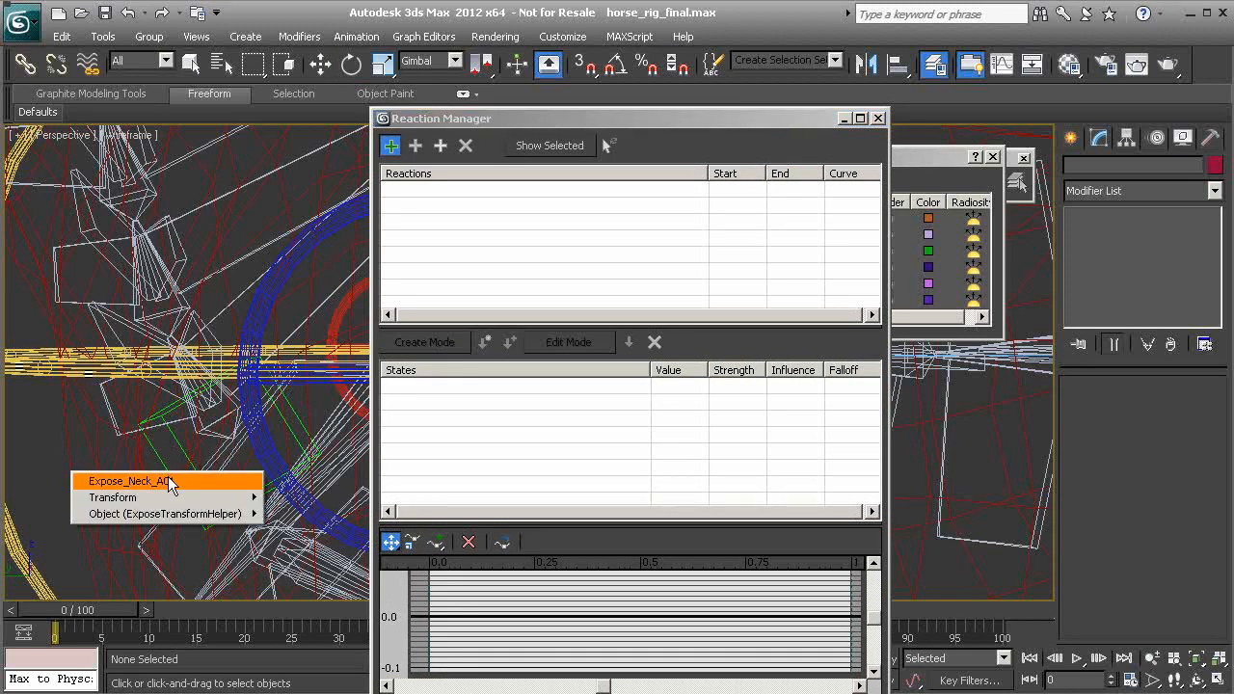
mouse_move(184, 497)
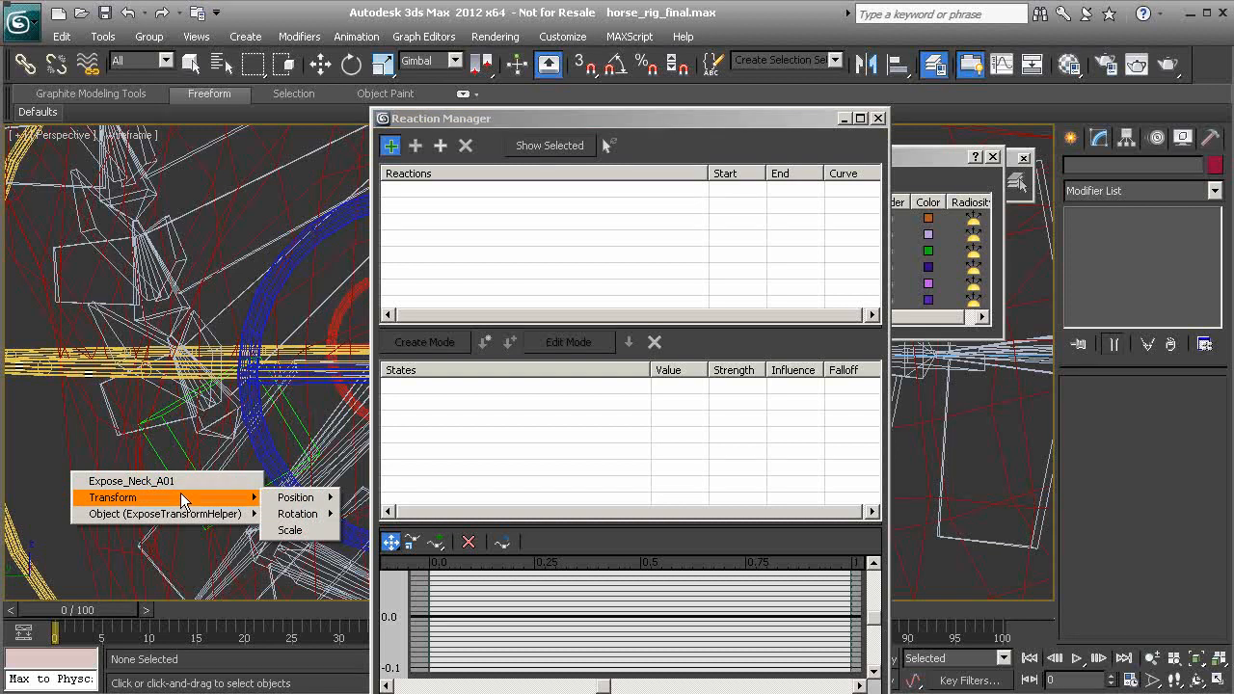
mouse_move(318, 519)
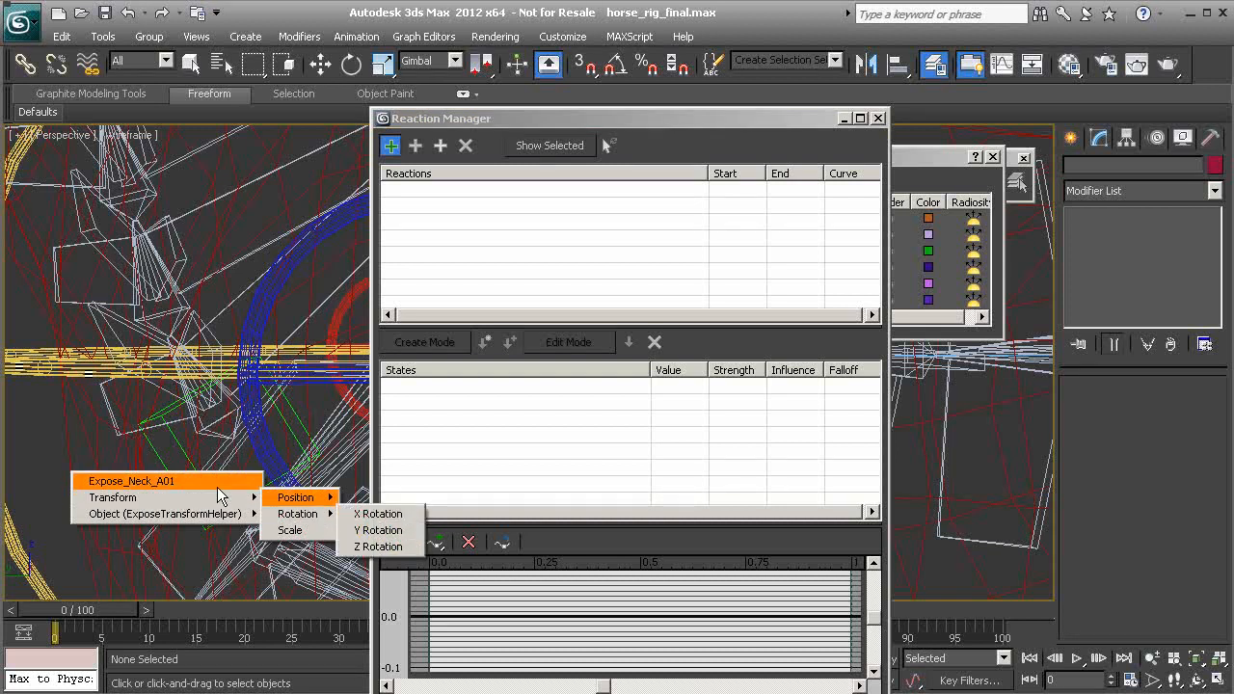
mouse_move(176, 520)
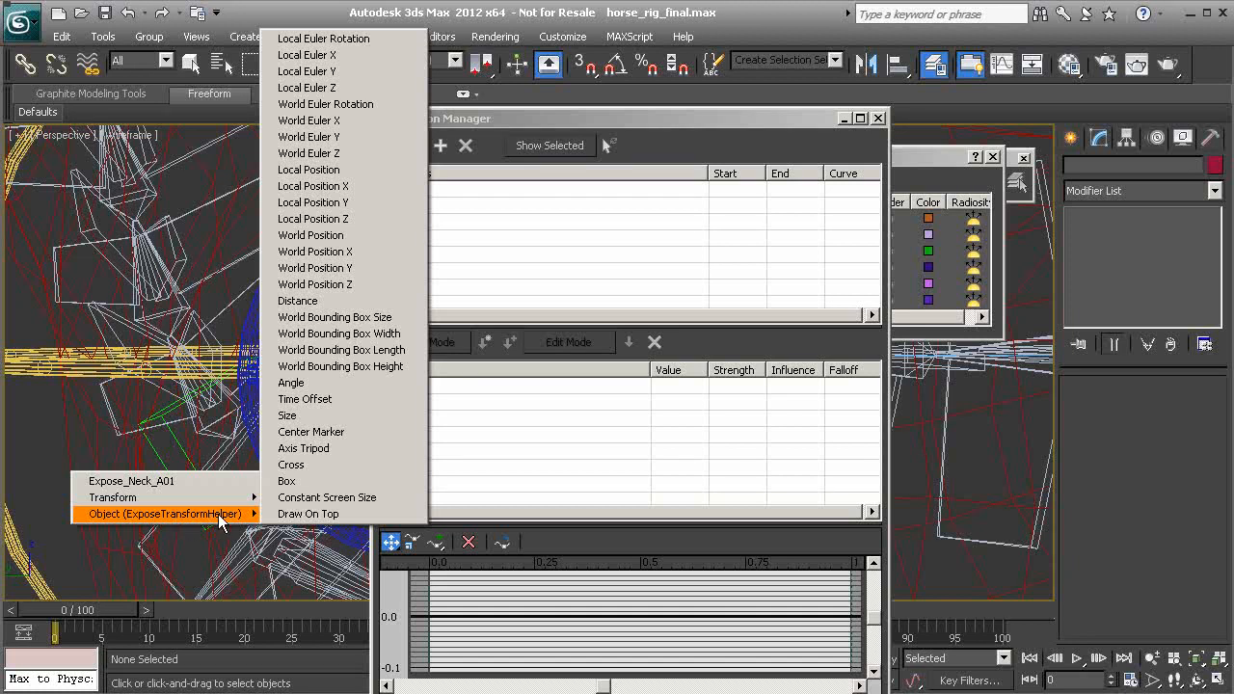
left_click(344, 73)
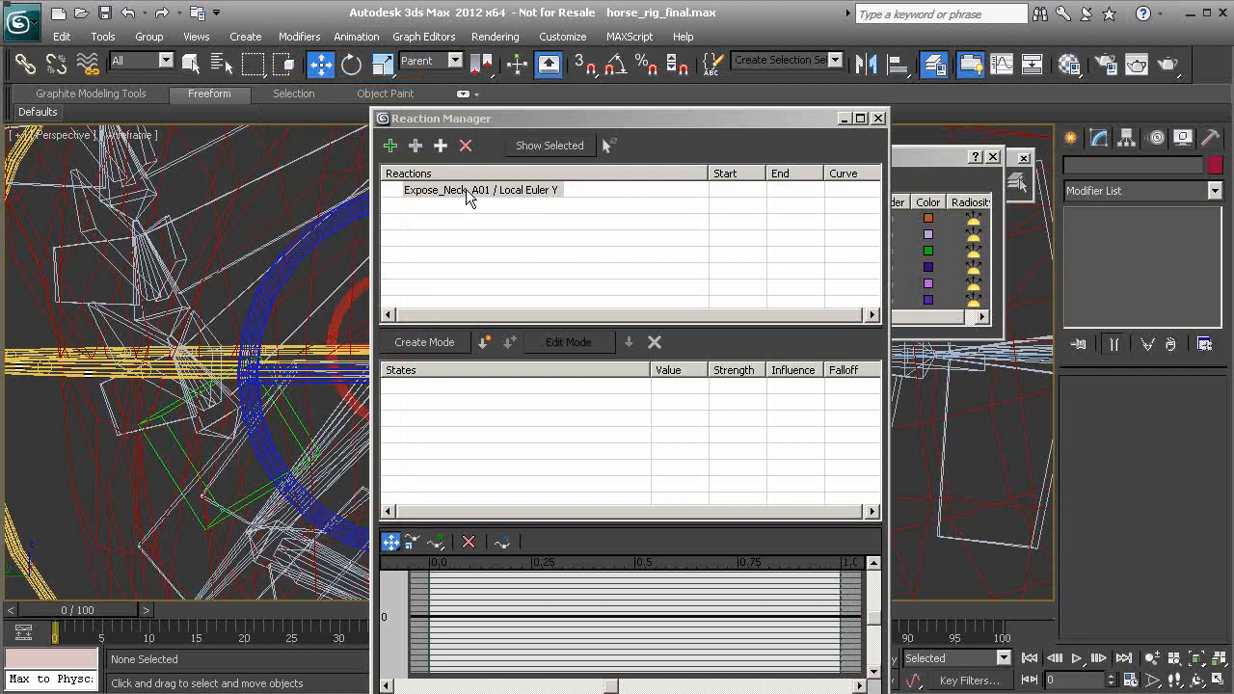
- Add the Mrph_NeckCrt01 Morpher channel of geo_horse01 as a slave of the Expose_Neck_A01 master
middle_click_drag(245, 315, 254, 414, "ctrl+alt")
middle_click_drag(309, 310, 177, 328)
scroll(176, 328, "down", 5)
middle_click_drag(318, 253, 231, 334)
middle_click_drag(220, 382, 226, 308)
scroll(255, 394, "up", 3)
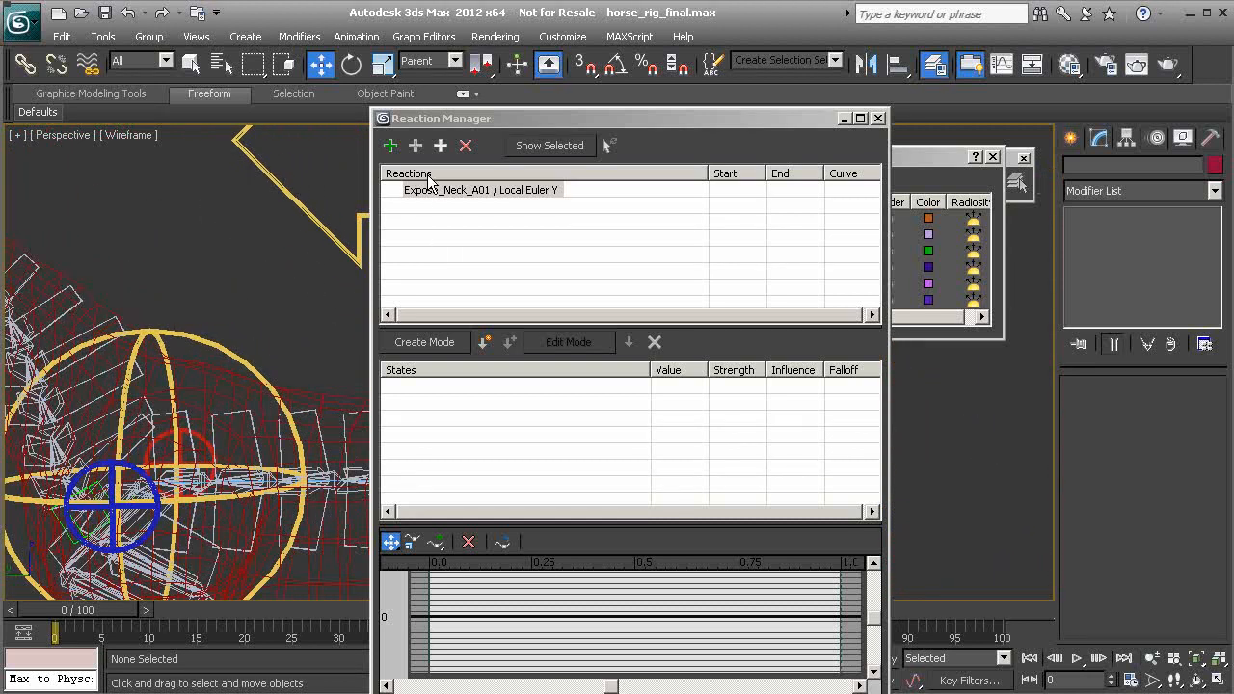
left_click(415, 147)
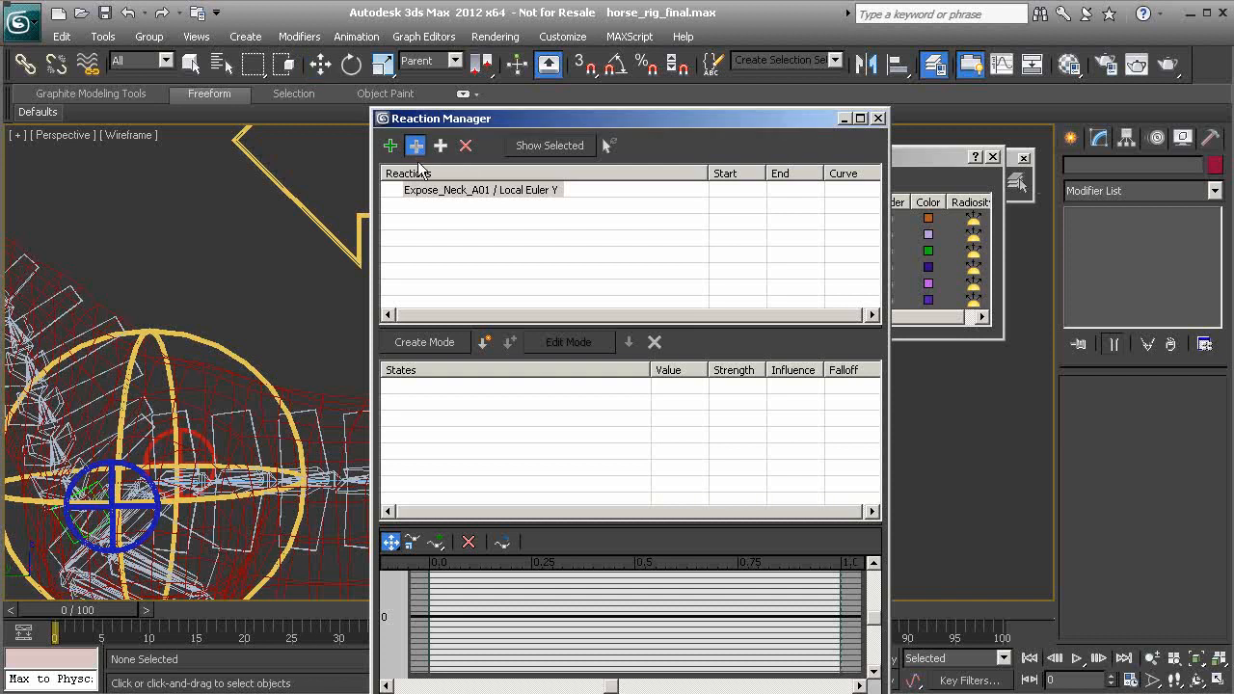
left_click(200, 376)
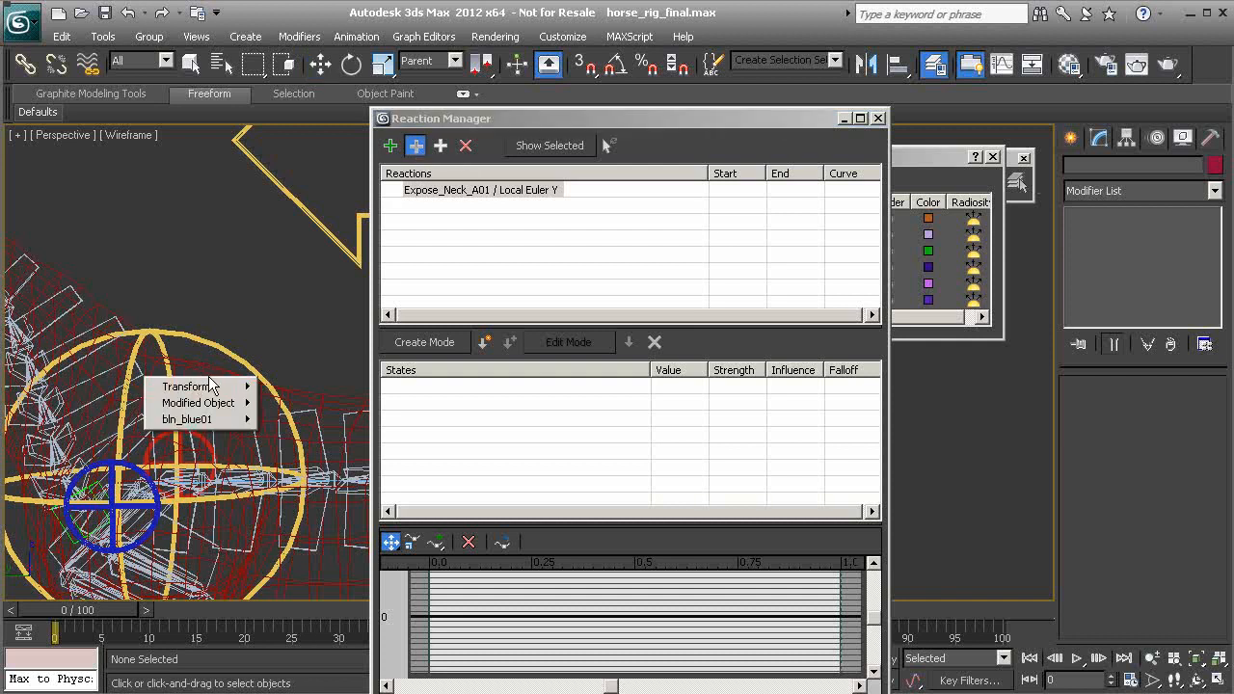
mouse_move(218, 410)
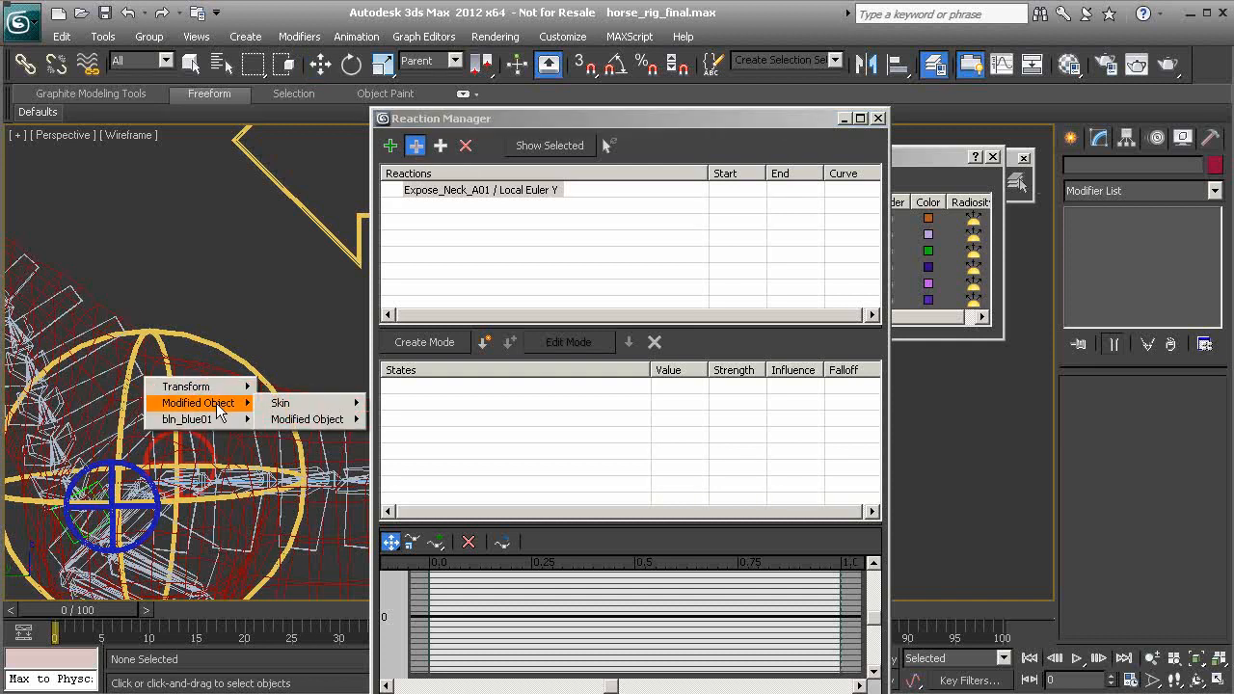
mouse_move(301, 426)
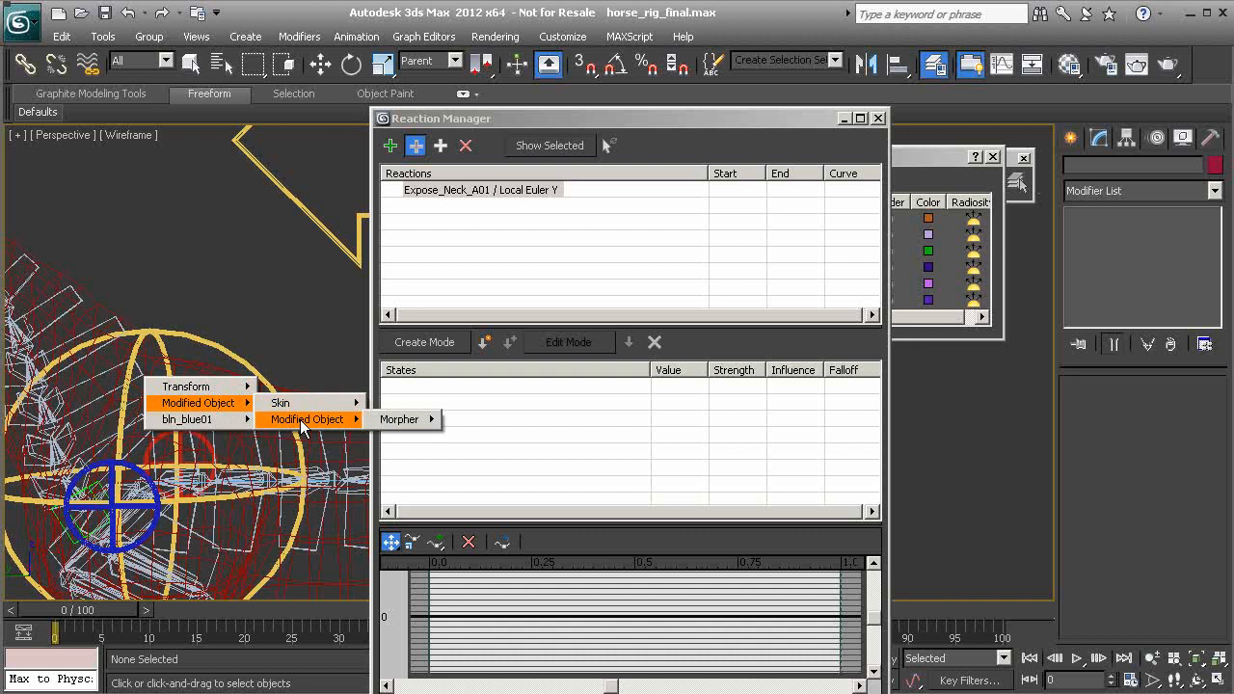
mouse_move(405, 425)
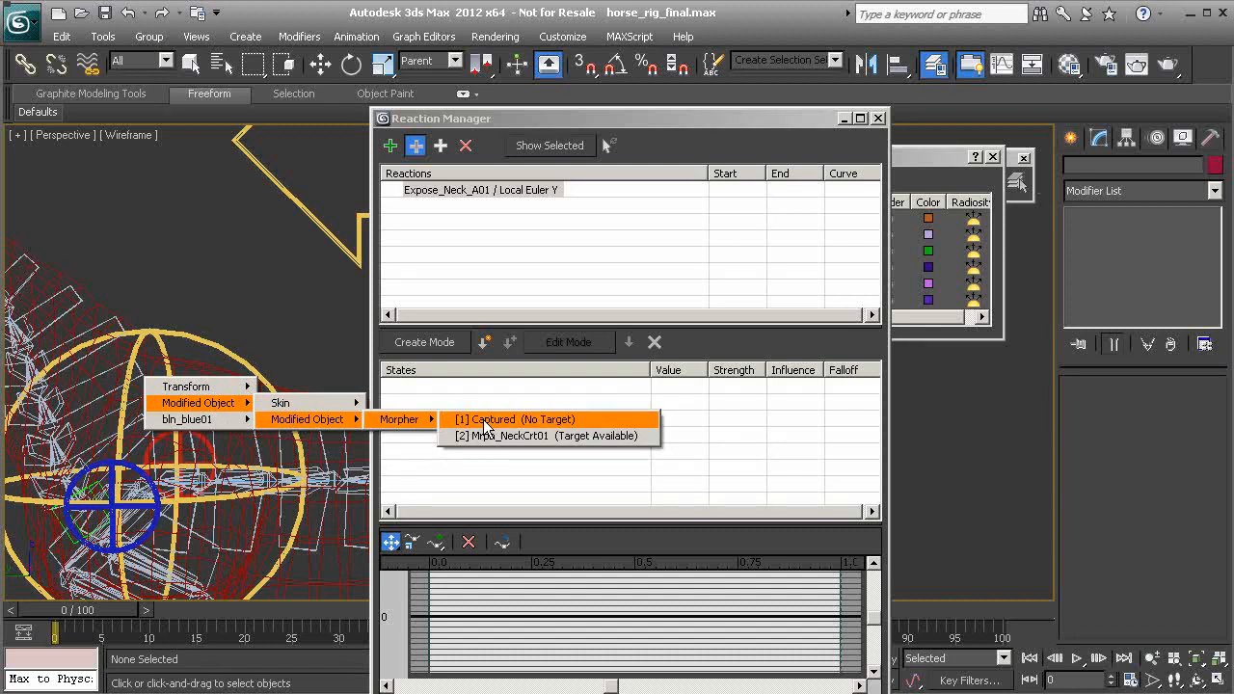
left_click(514, 435)
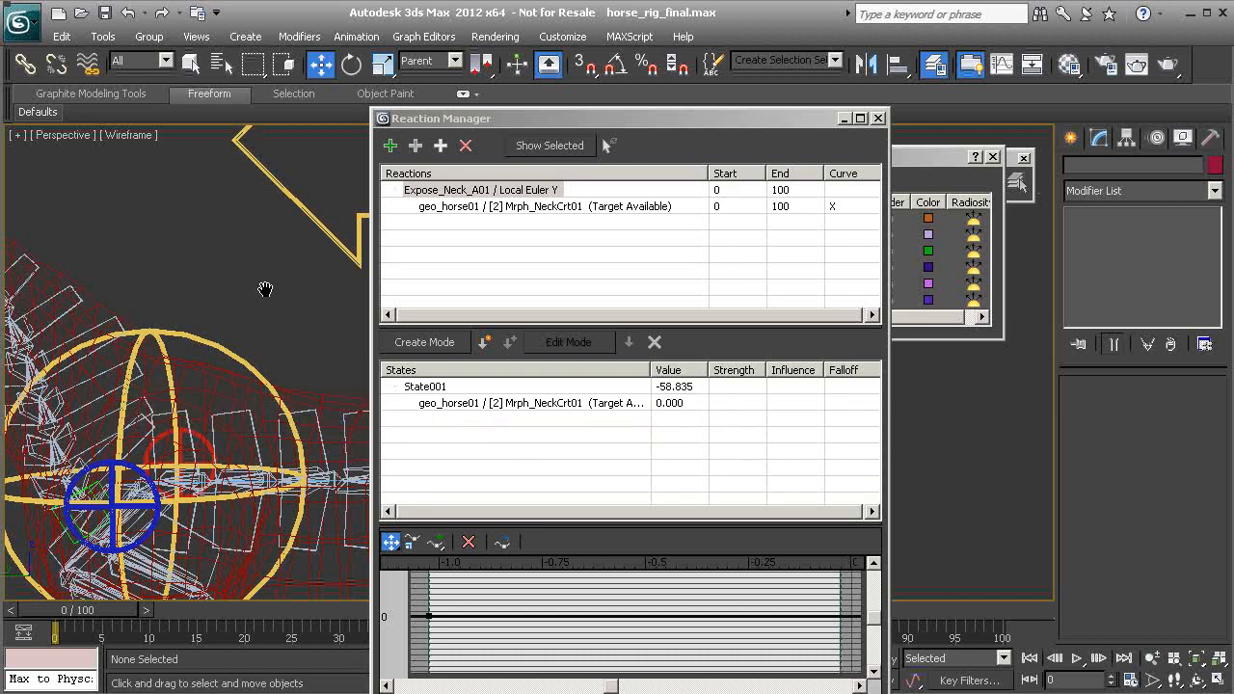
- Move the Reaction Manager clear of the horse's neck and take the animation to frame 20 with the Expose_Neck_A01 reaction selected
scroll(279, 249, "down", 3)
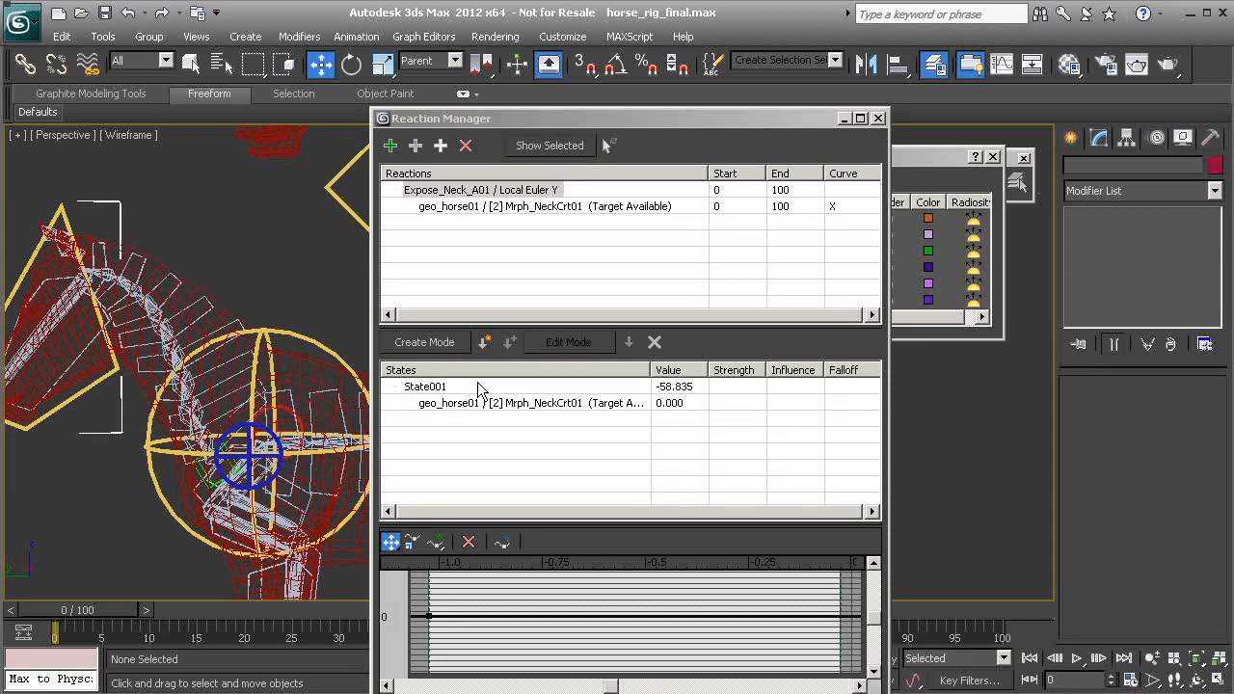
left_click_drag(549, 117, 668, 105)
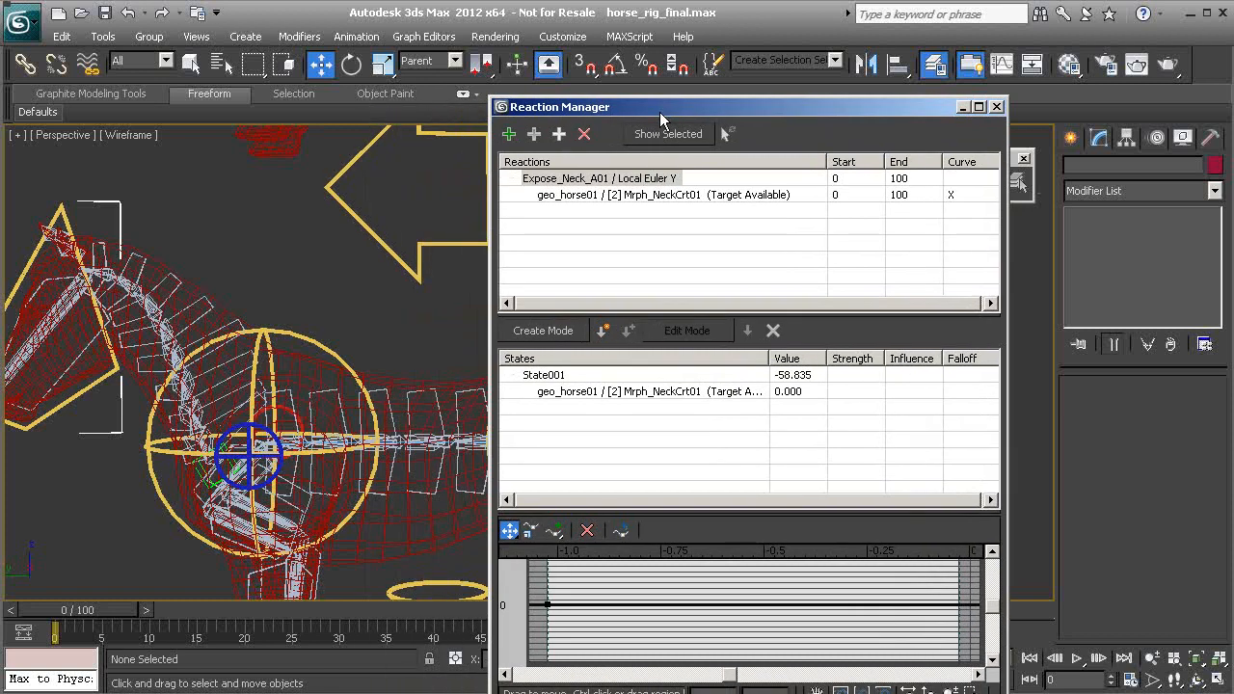
mouse_move(274, 356)
middle_mouse_down()
mouse_move(260, 345)
mouse_move(269, 336)
middle_mouse_up()
scroll(269, 337, "down", 2)
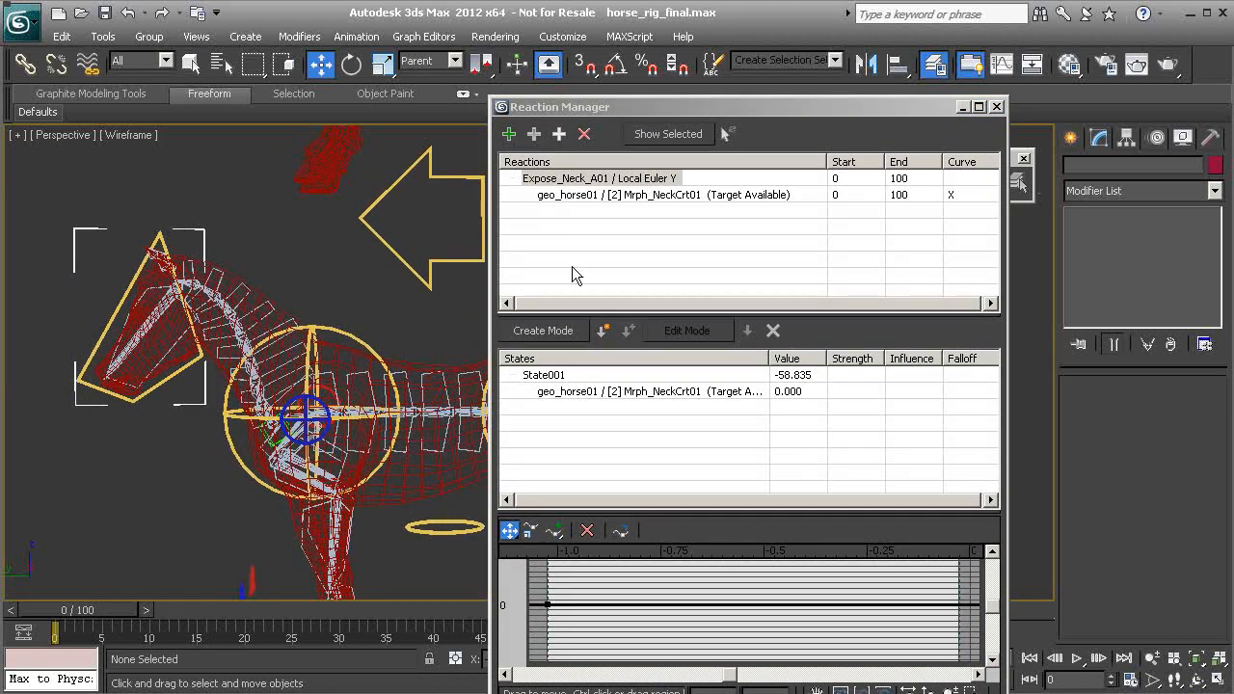
left_click(594, 179)
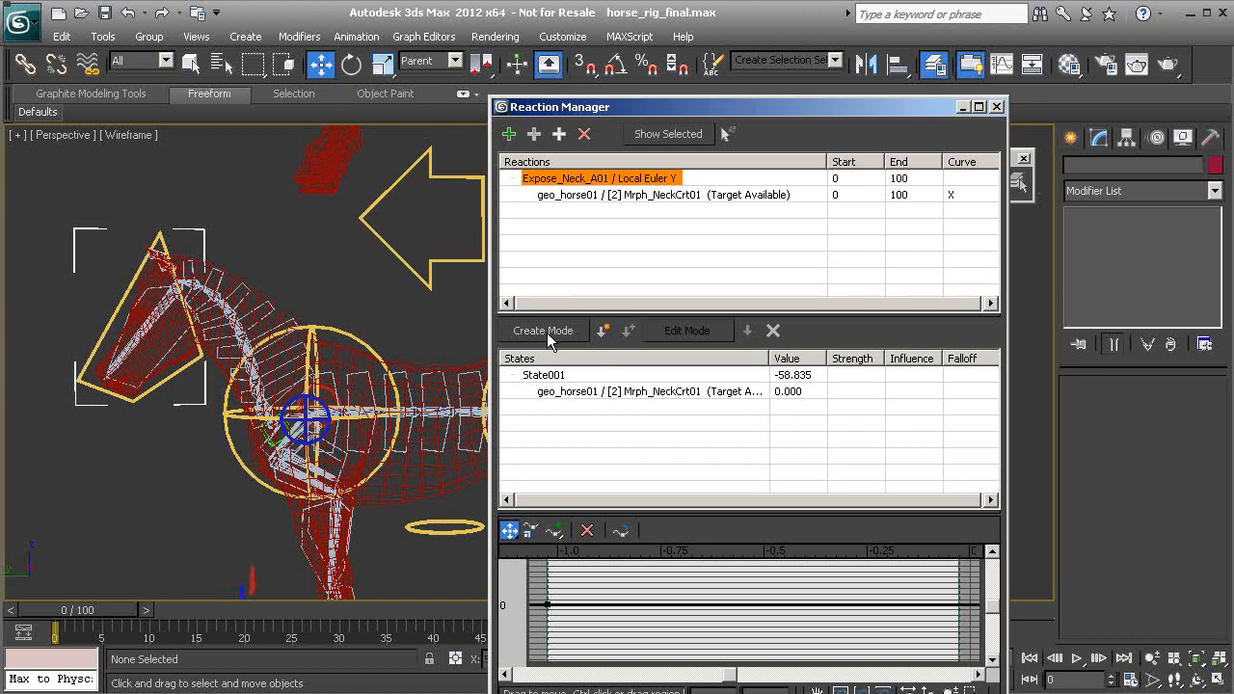
left_click_drag(115, 611, 277, 632)
key("w")
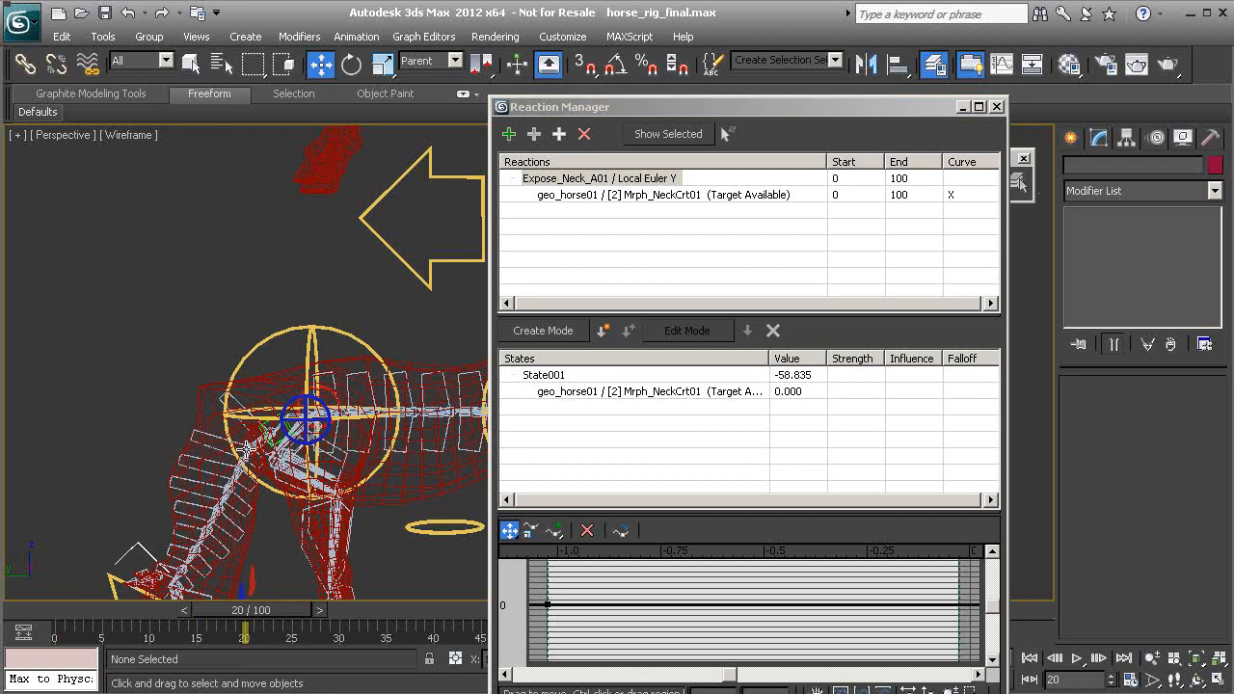
middle_click_drag(246, 481, 253, 431)
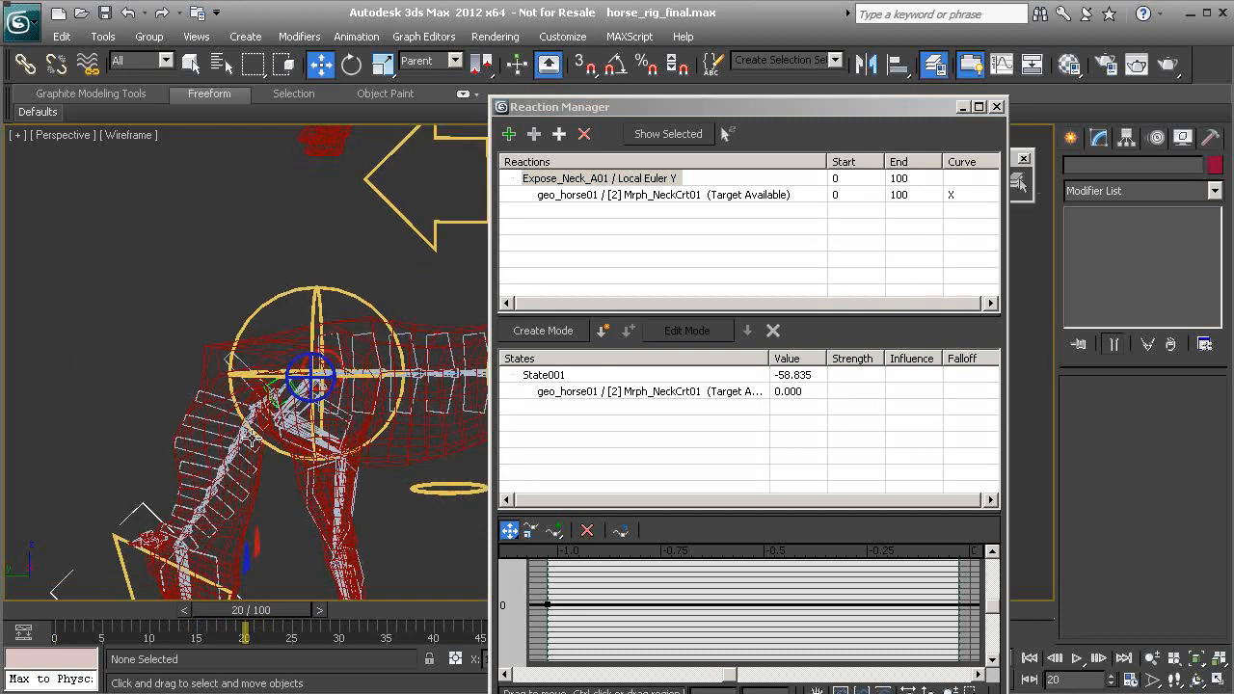
- In Create Mode, set geo_horse01's Mrph_NeckCrt01 channel to 100 at frame 20 and record it as a new reaction state
left_click(545, 333)
middle_click_drag(332, 321, 284, 469)
middle_click_drag(284, 347, 197, 339)
scroll(197, 339, "down", 3)
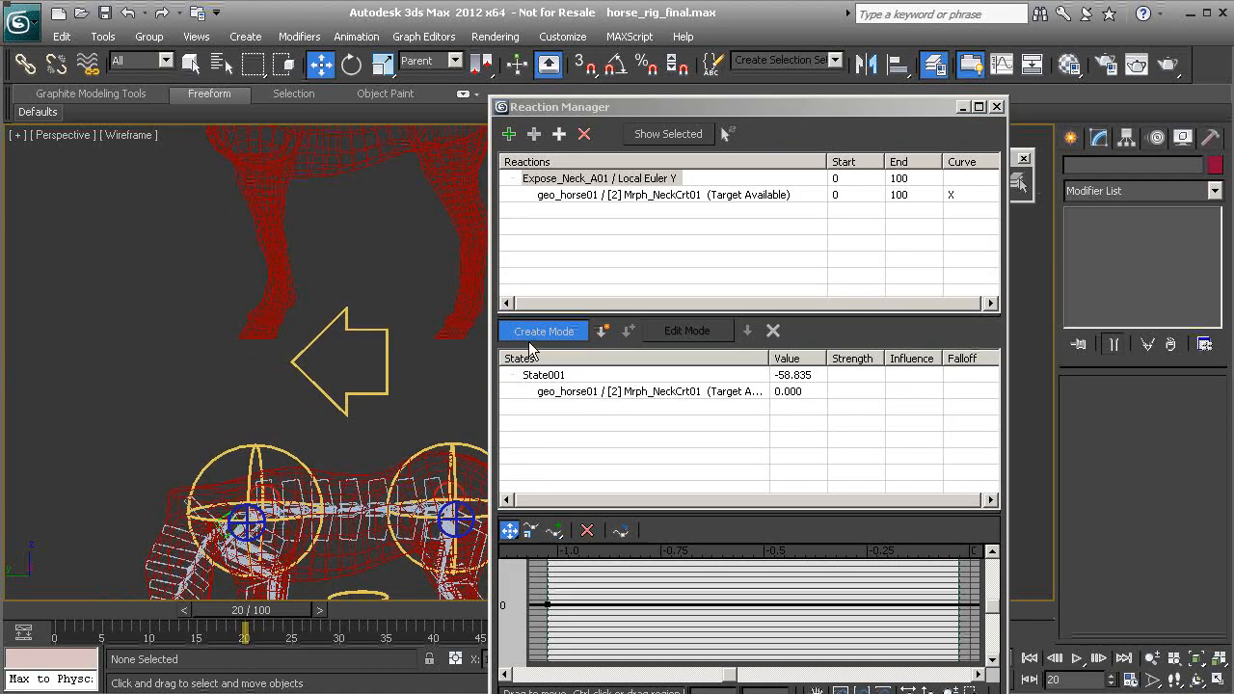
middle_click_drag(257, 379, 308, 246)
scroll(228, 339, "up", 2)
left_click(218, 348)
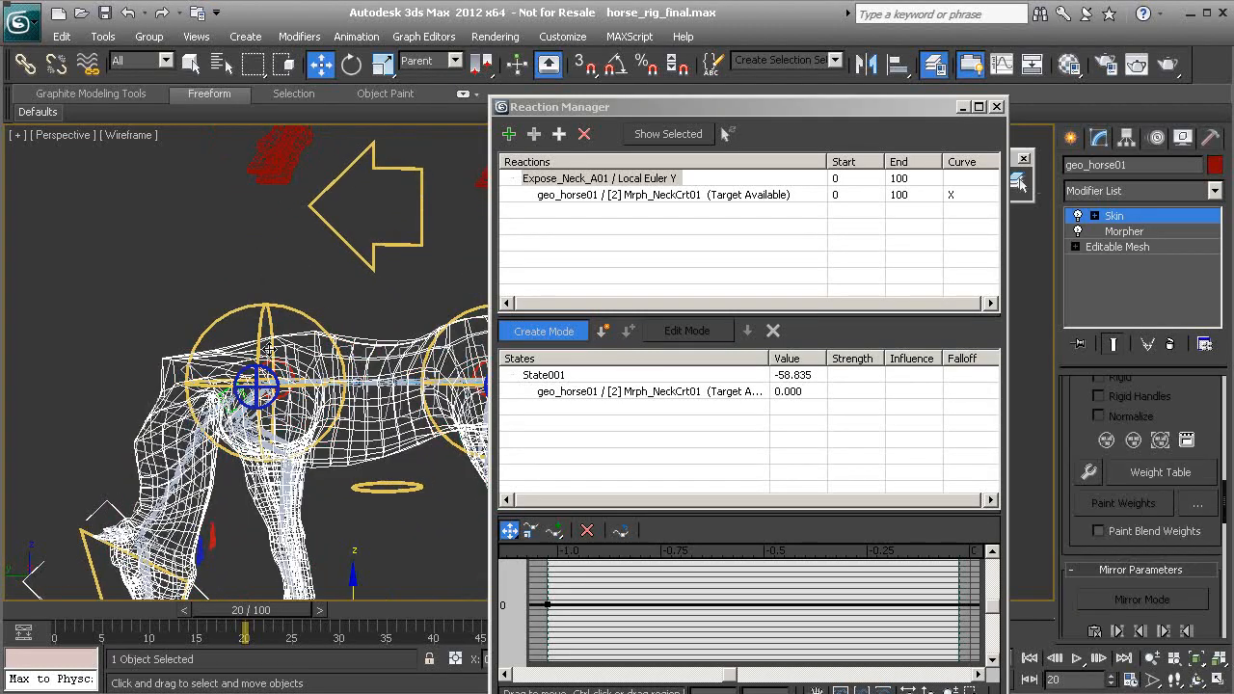
left_click(1124, 233)
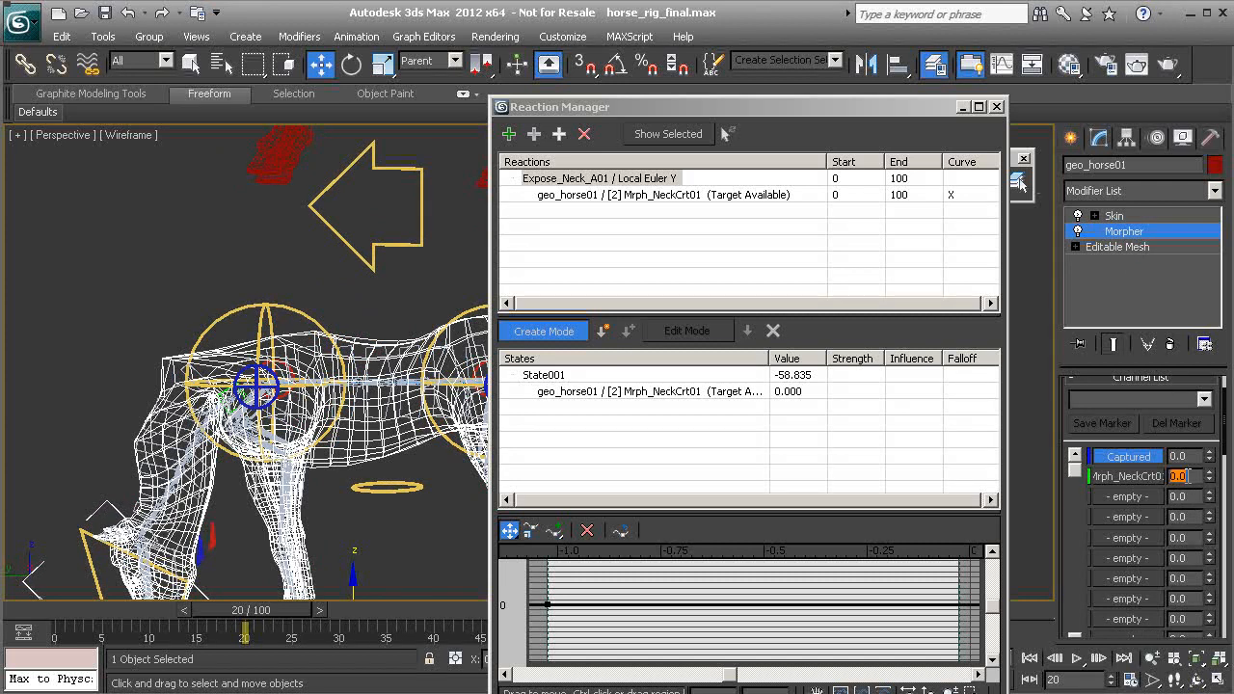
key("Return")
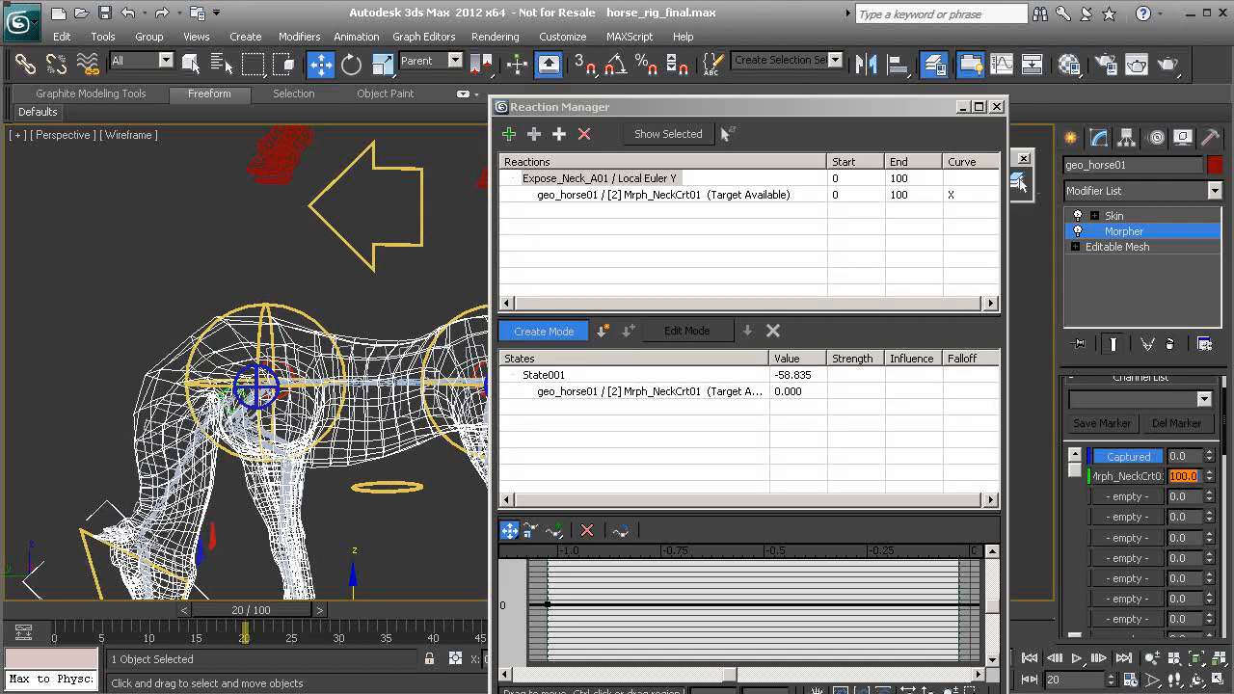
left_click(602, 330)
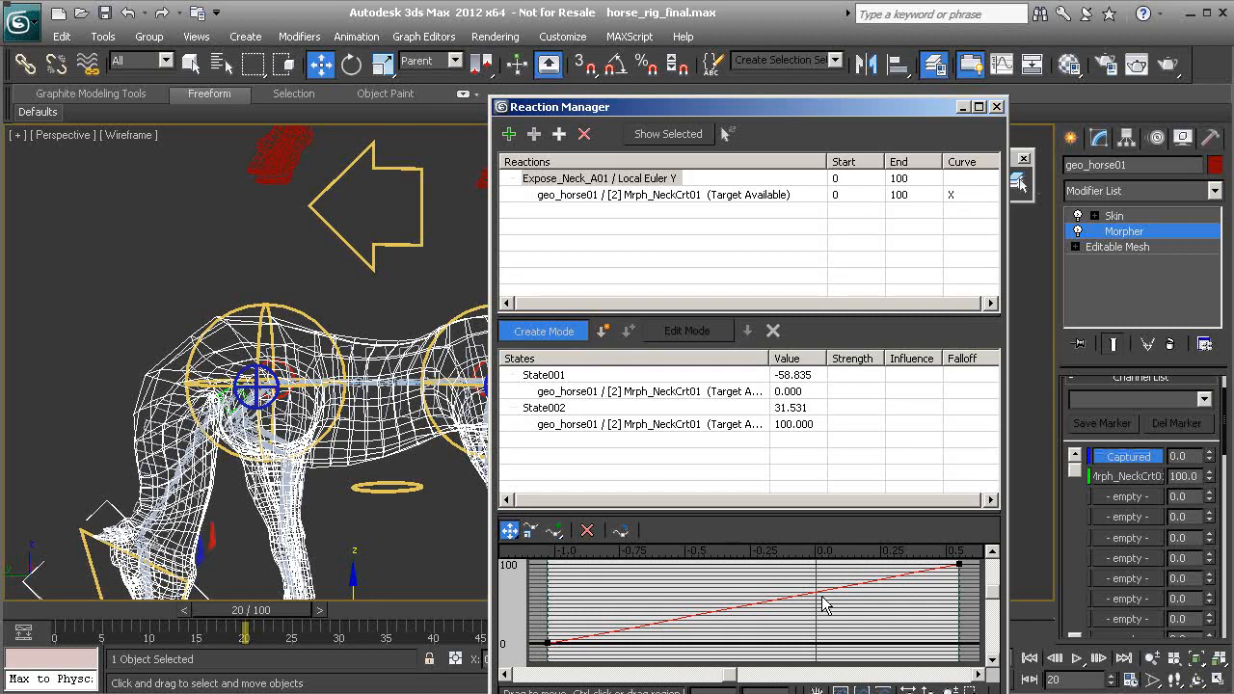
- Leave Create Mode, shade the viewport and scrub back to frame 10 to check the neck between the two states
left_click(551, 332)
middle_click_drag(209, 334, 222, 366, "ctrl+alt")
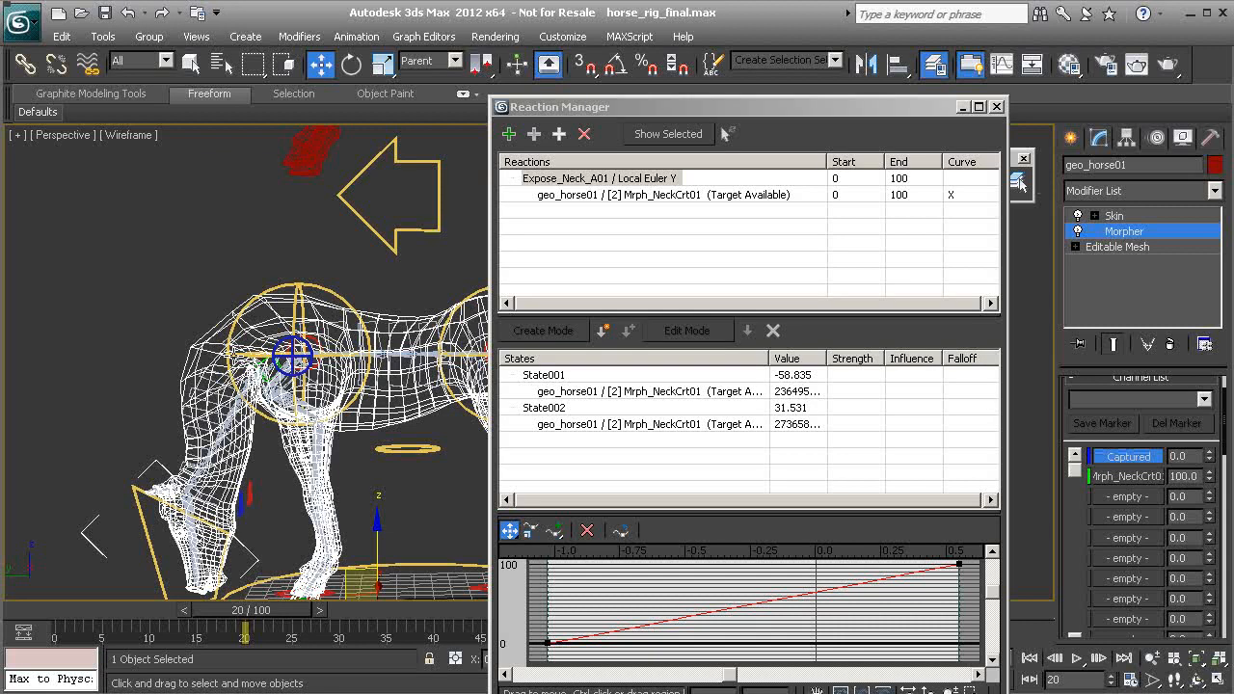
key("F3")
left_click_drag(279, 610, 178, 617)
key("w")
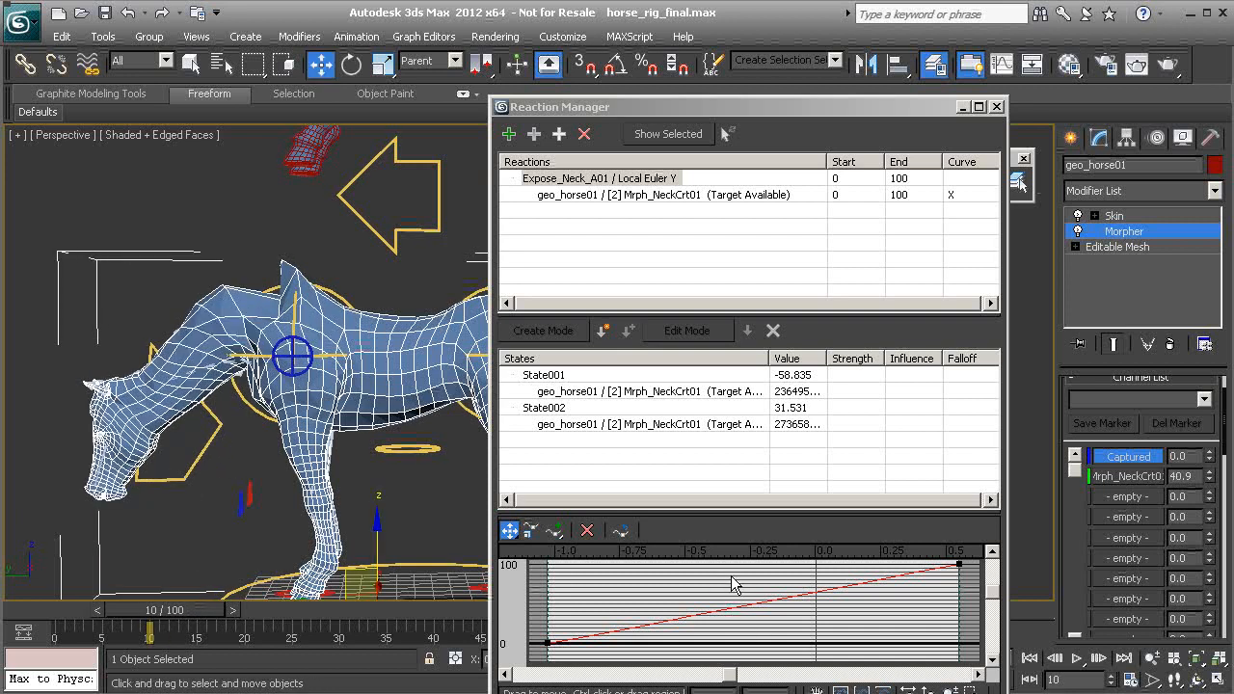
- In Create Mode, reduce Mrph_NeckCrt01 to 9.9 at frame 10, record it as a new state and leave the mode
left_click_drag(722, 108, 734, 65)
middle_click_drag(252, 489, 267, 464)
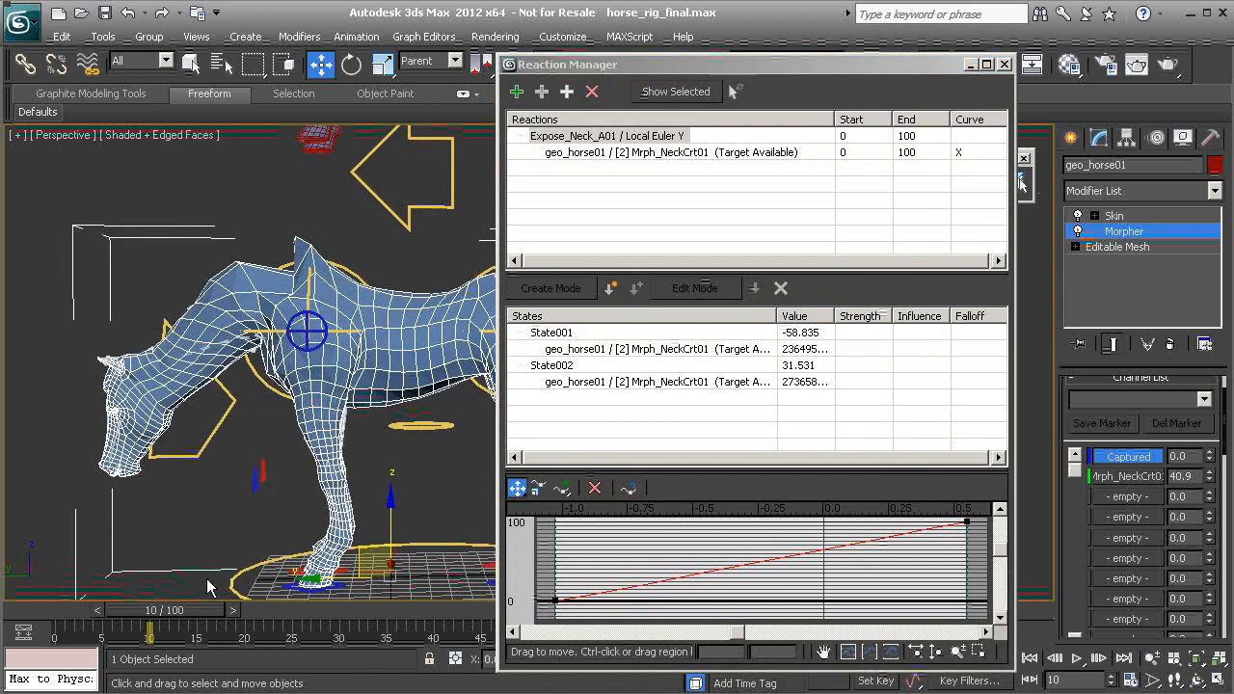
mouse_move(178, 609)
left_mouse_down()
mouse_move(164, 613)
mouse_move(179, 614)
left_mouse_up()
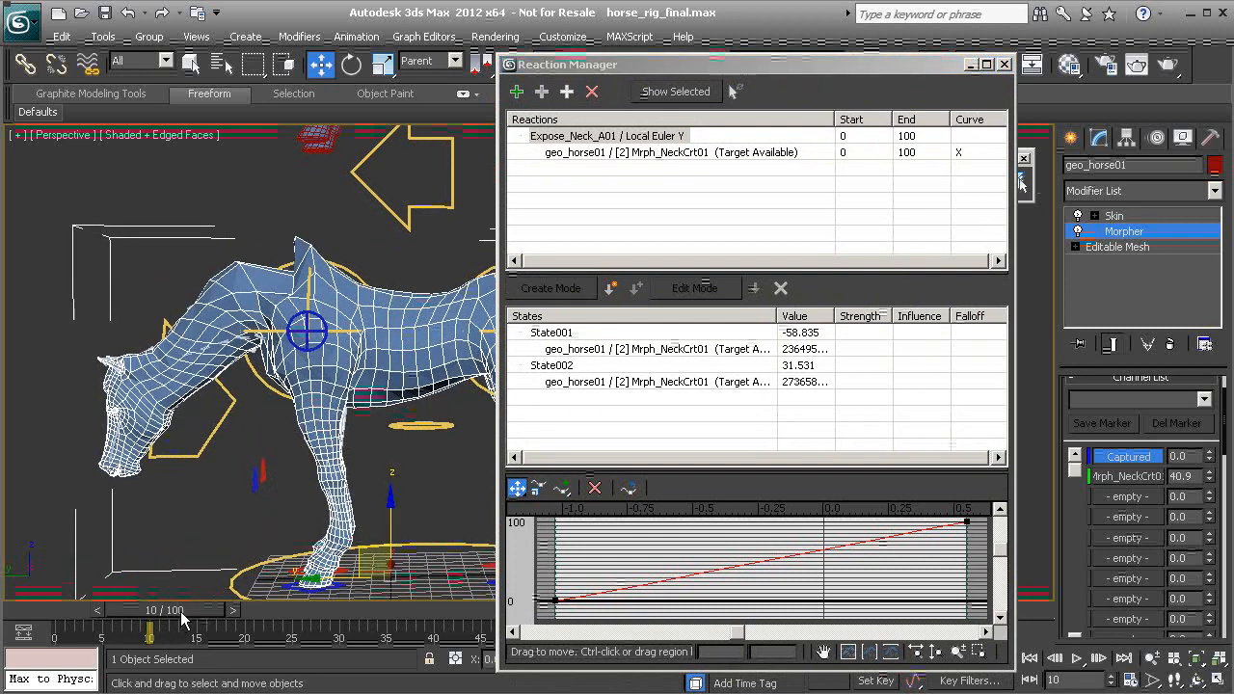
left_click(620, 137)
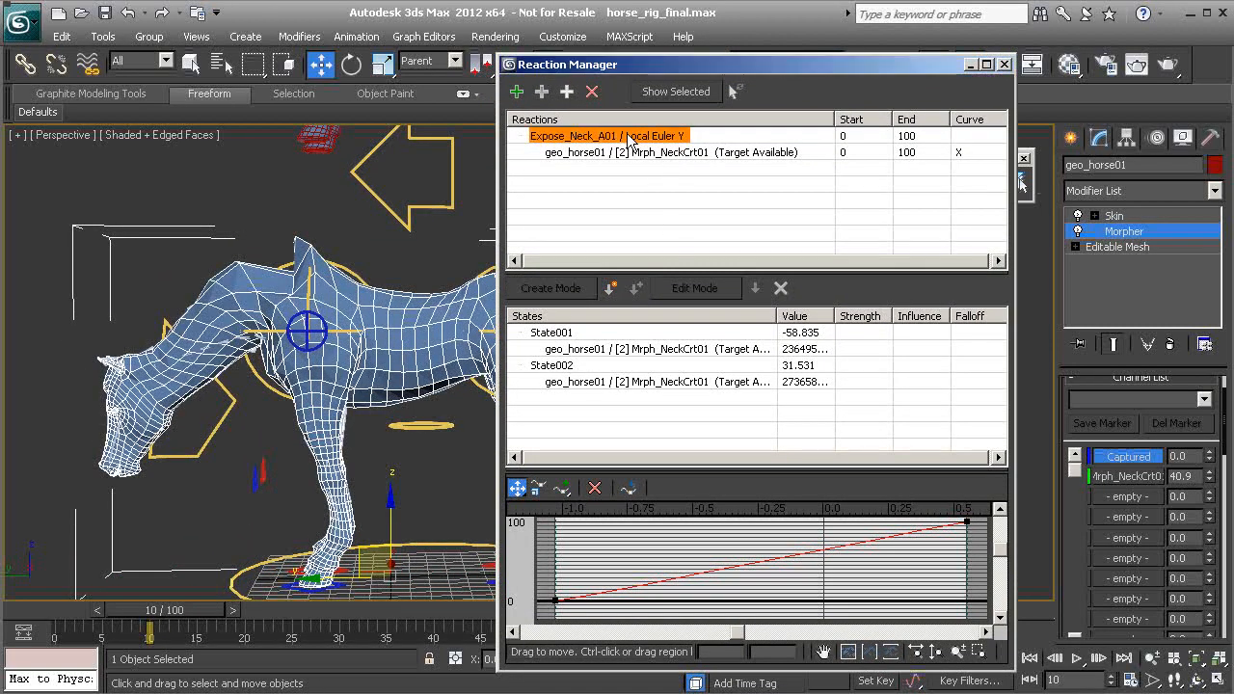
left_click(546, 289)
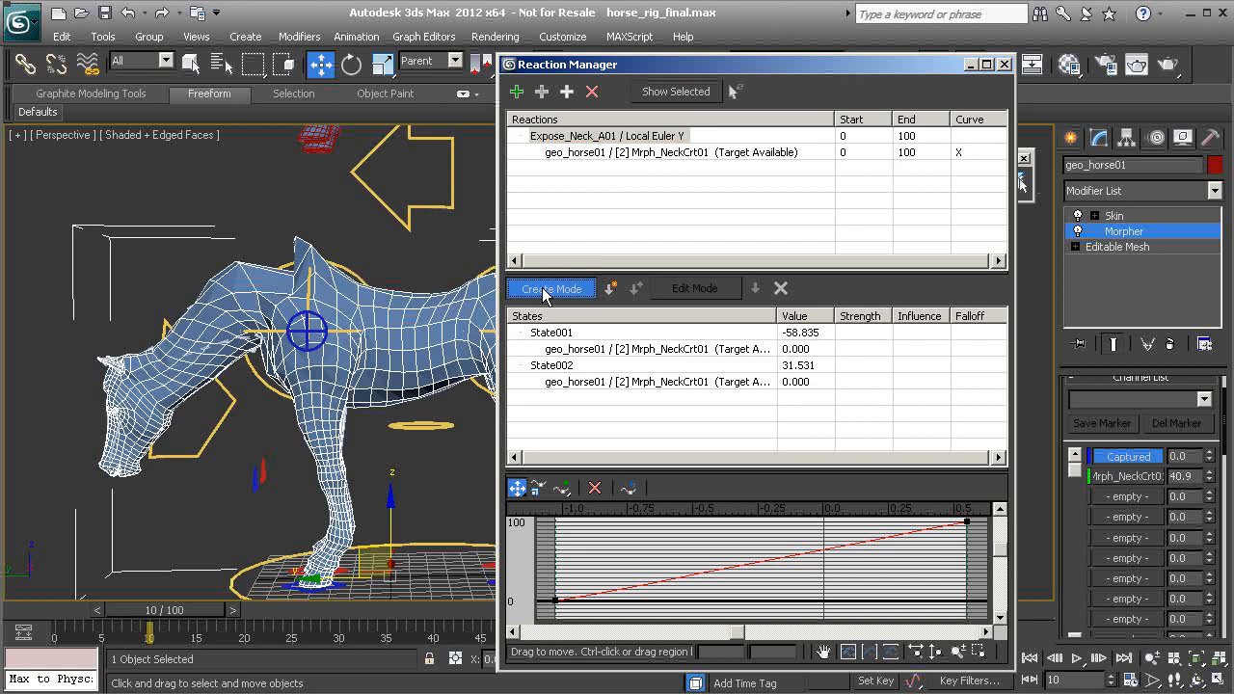
left_click_drag(1208, 477, 1207, 502)
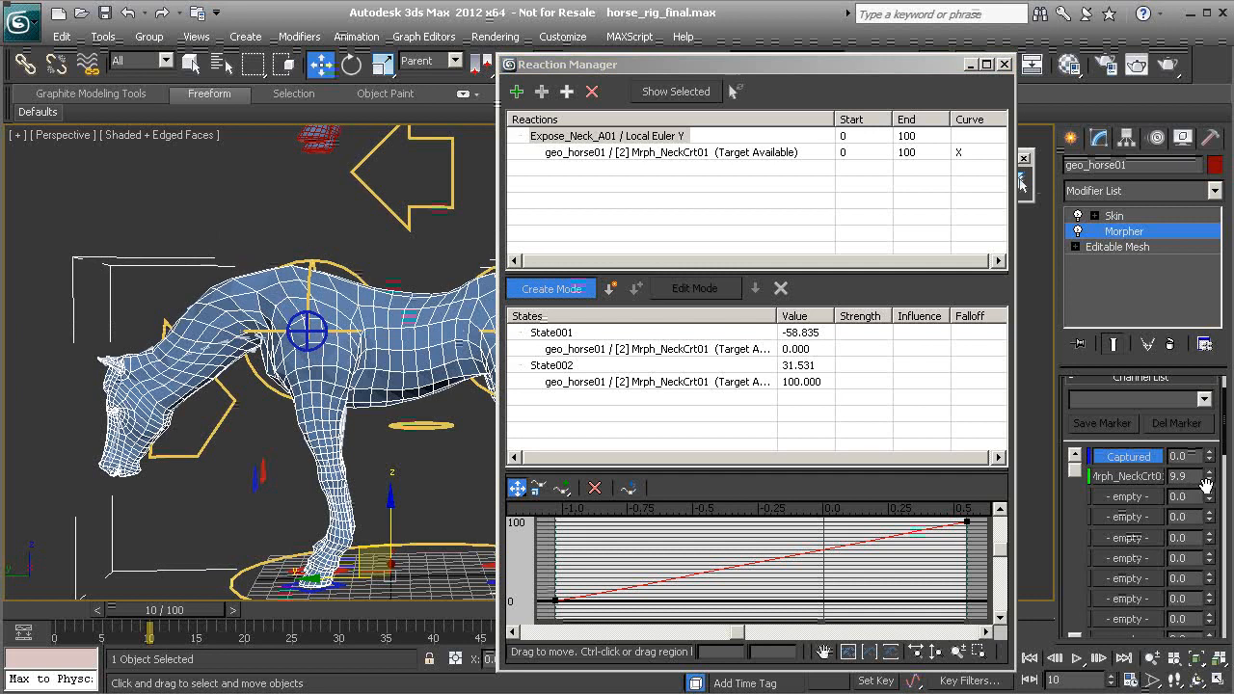
left_click(609, 288)
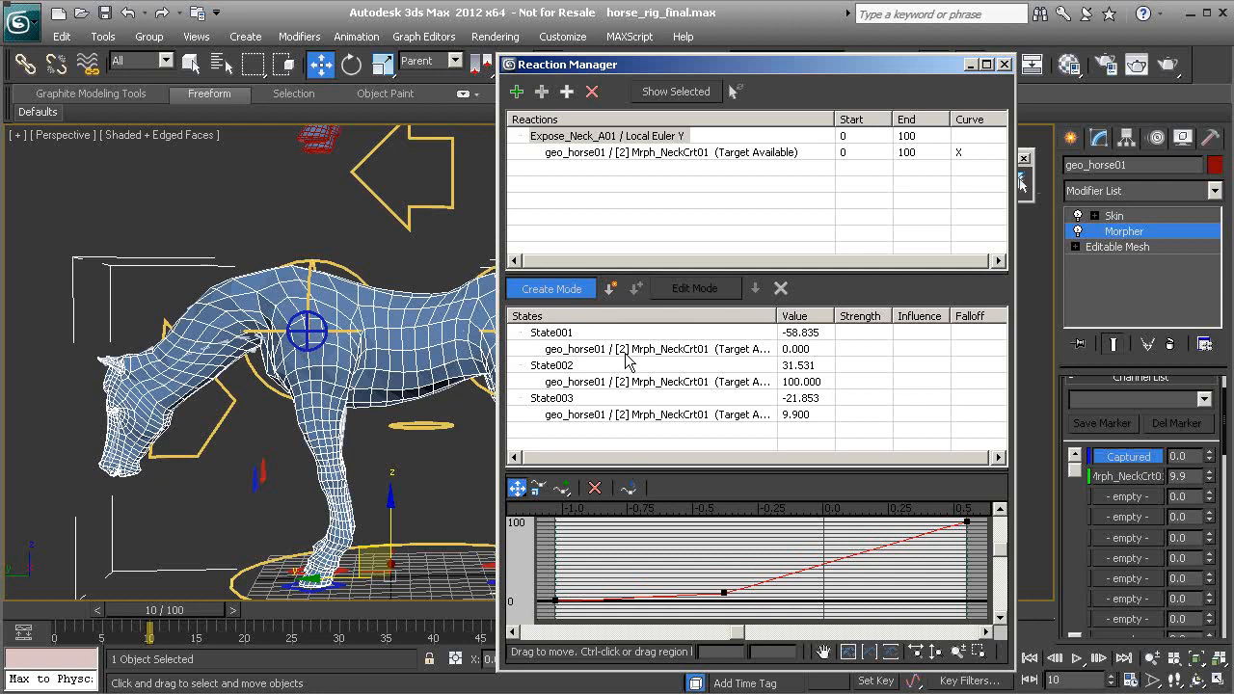
left_click(558, 290)
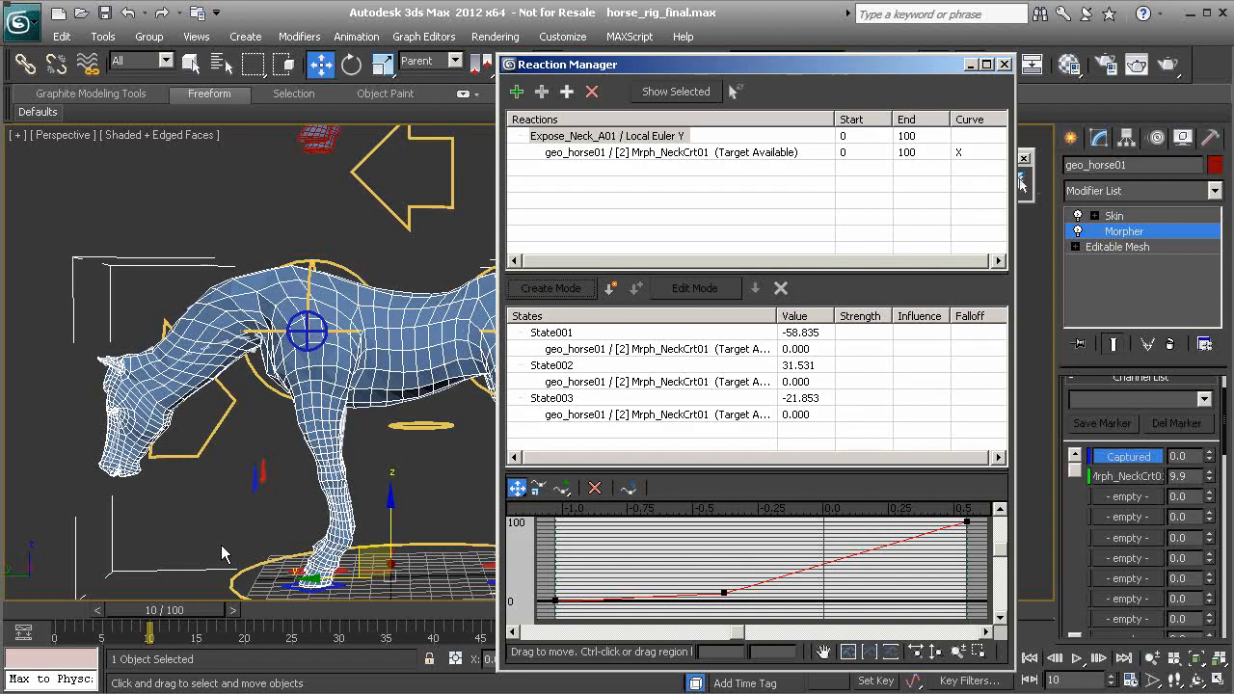
- At frame 12, use Create Mode to reduce Mrph_NeckCrt01 to 23.7, record it as a new reaction state and leave the mode
mouse_move(183, 613)
left_mouse_down()
mouse_move(140, 616)
mouse_move(229, 622)
mouse_move(166, 620)
mouse_move(201, 619)
left_mouse_up()
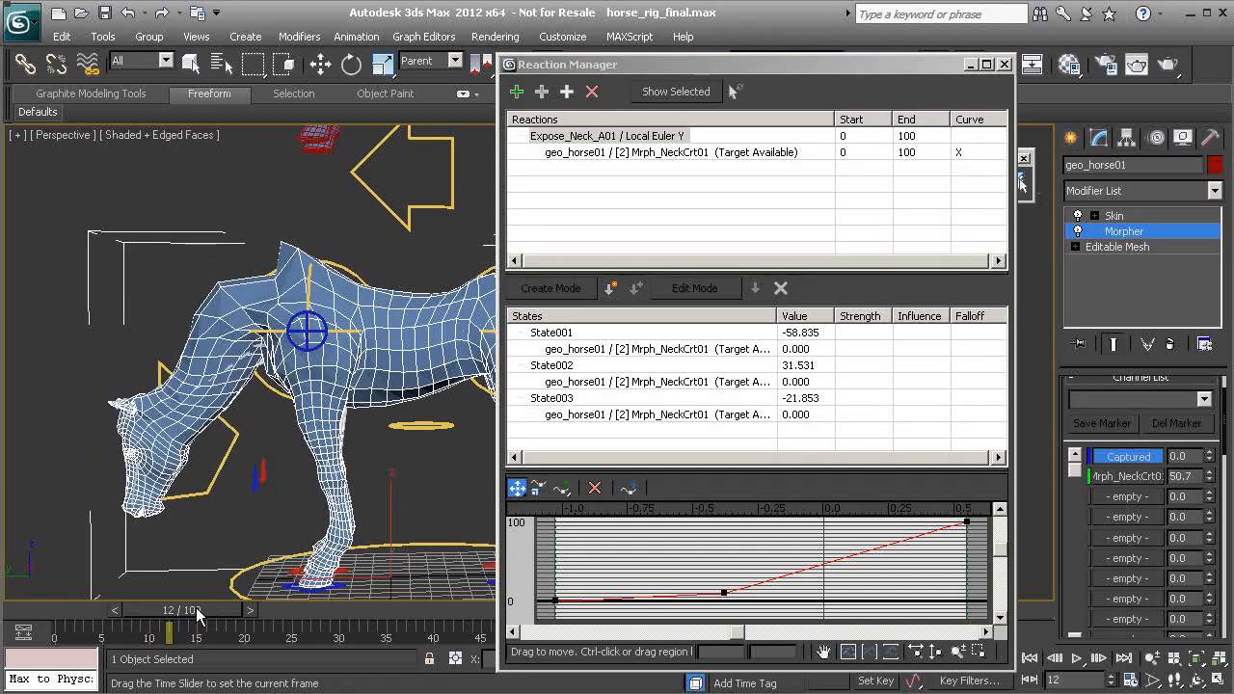
key("w")
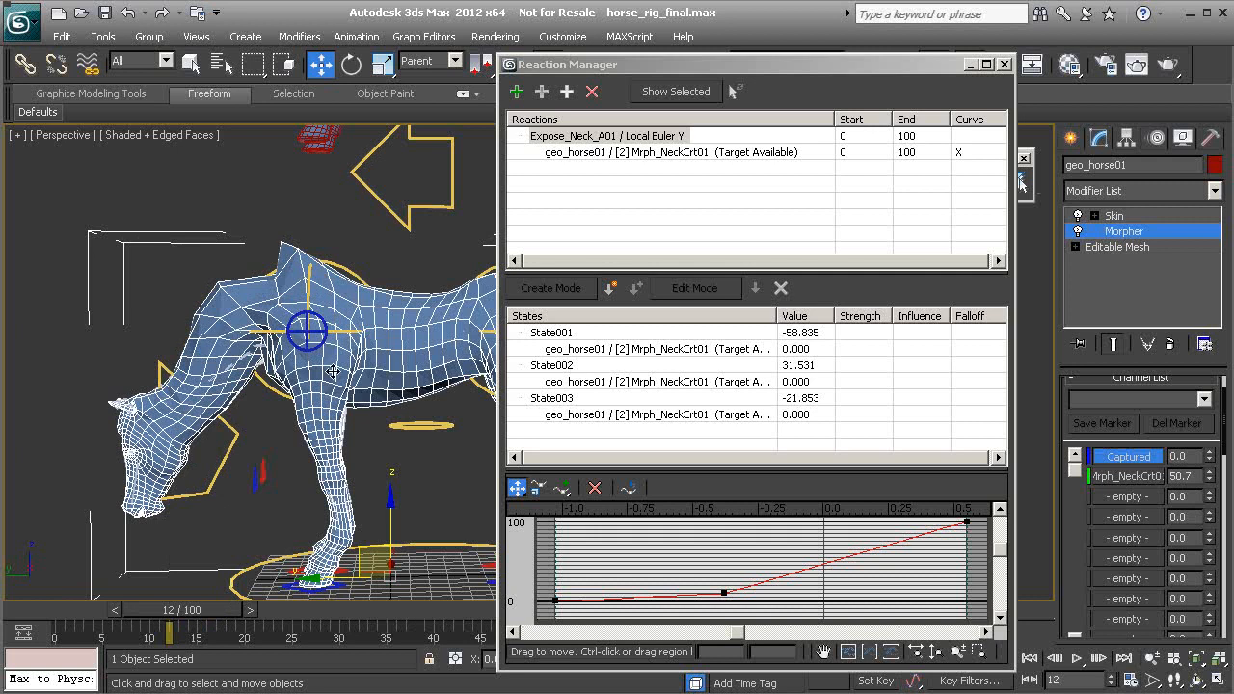
left_click(547, 142)
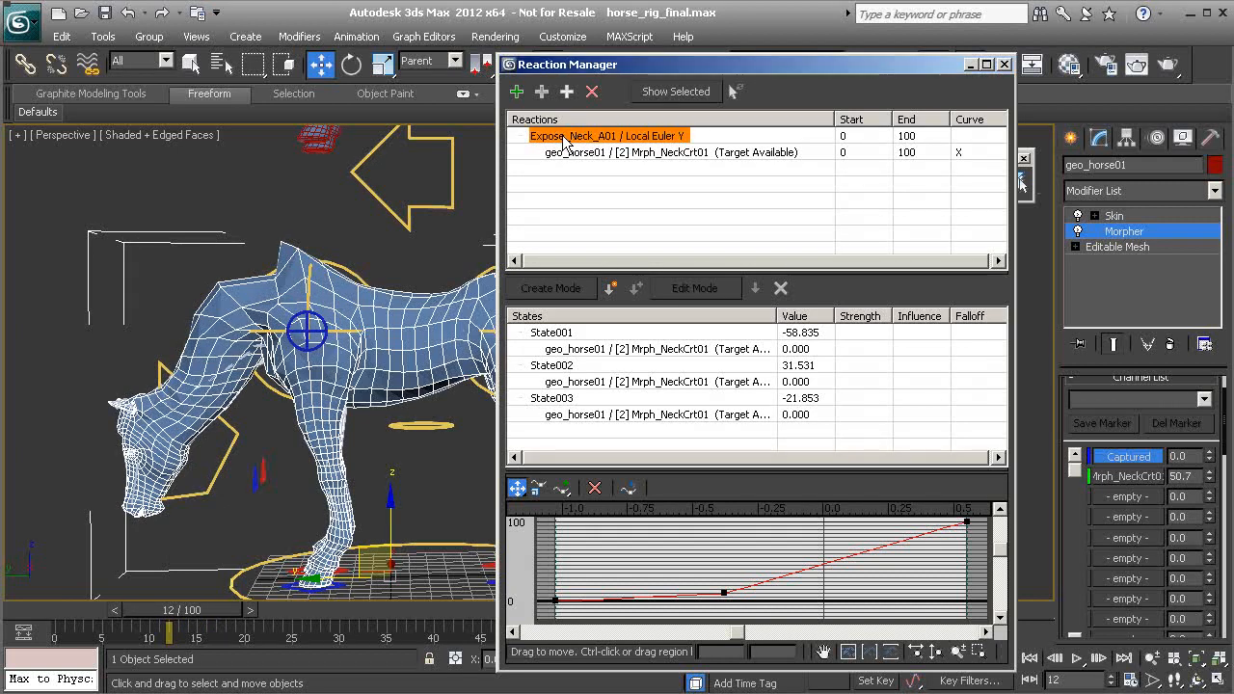
left_click(564, 293)
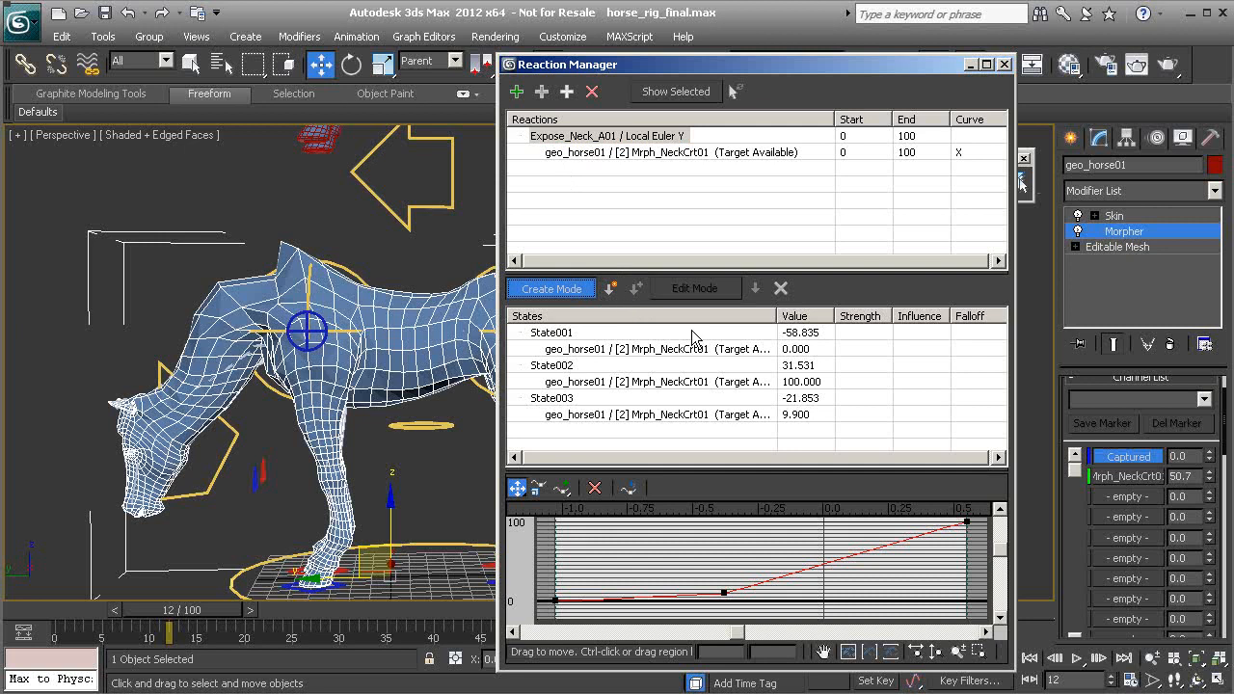
mouse_move(1214, 477)
left_mouse_down()
mouse_move(1209, 465)
mouse_move(1205, 490)
left_mouse_up()
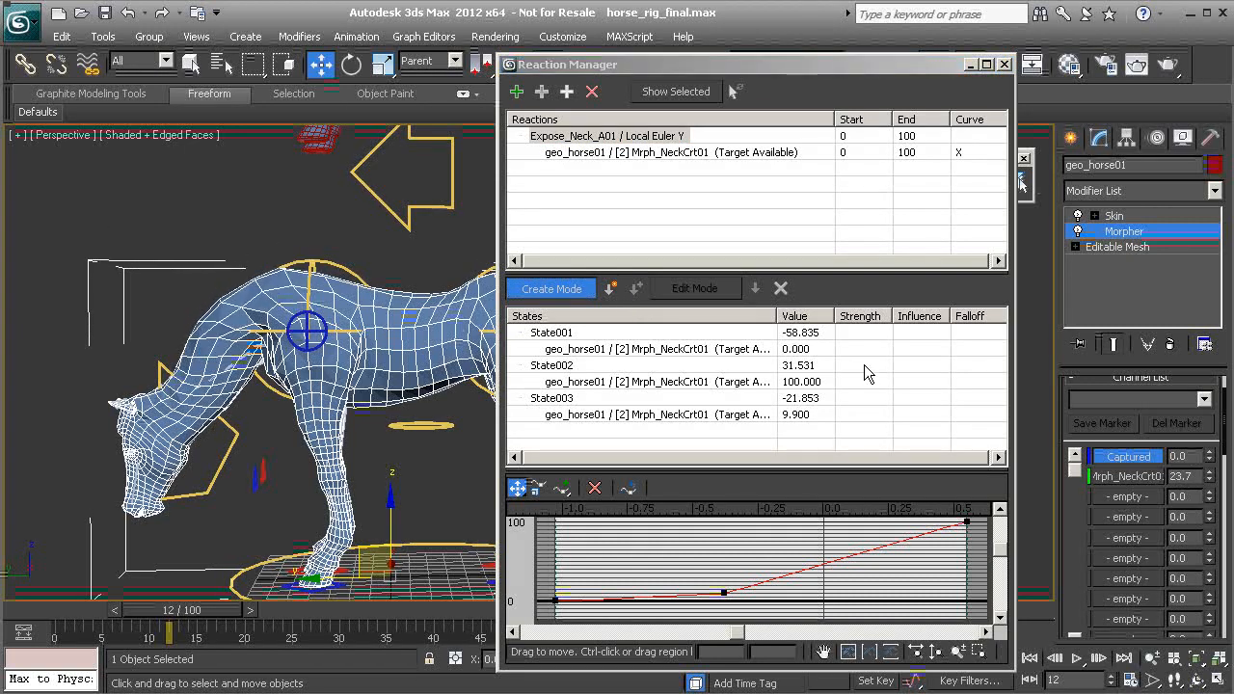
left_click(611, 288)
left_click(563, 290)
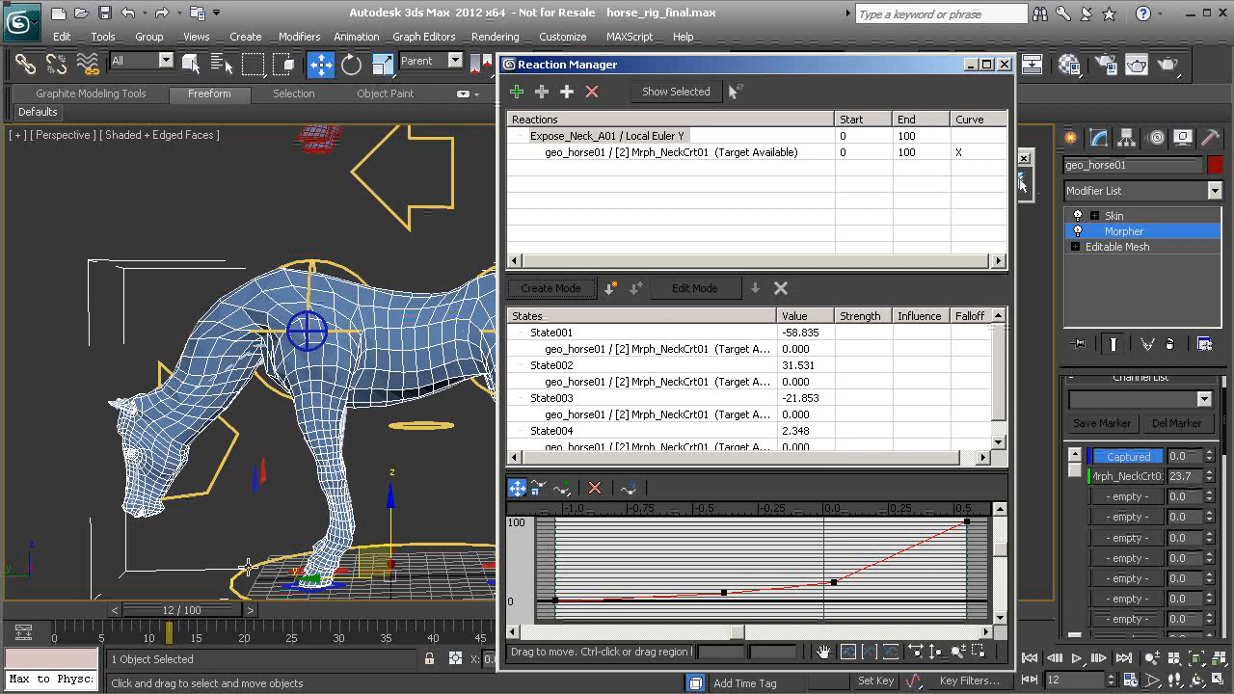
- Go to frame 13 and select the point recorded for frame 12 in a close-up of the reaction curve
mouse_move(210, 609)
left_mouse_down()
mouse_move(253, 601)
mouse_move(208, 596)
mouse_move(221, 603)
left_mouse_up()
key("w")
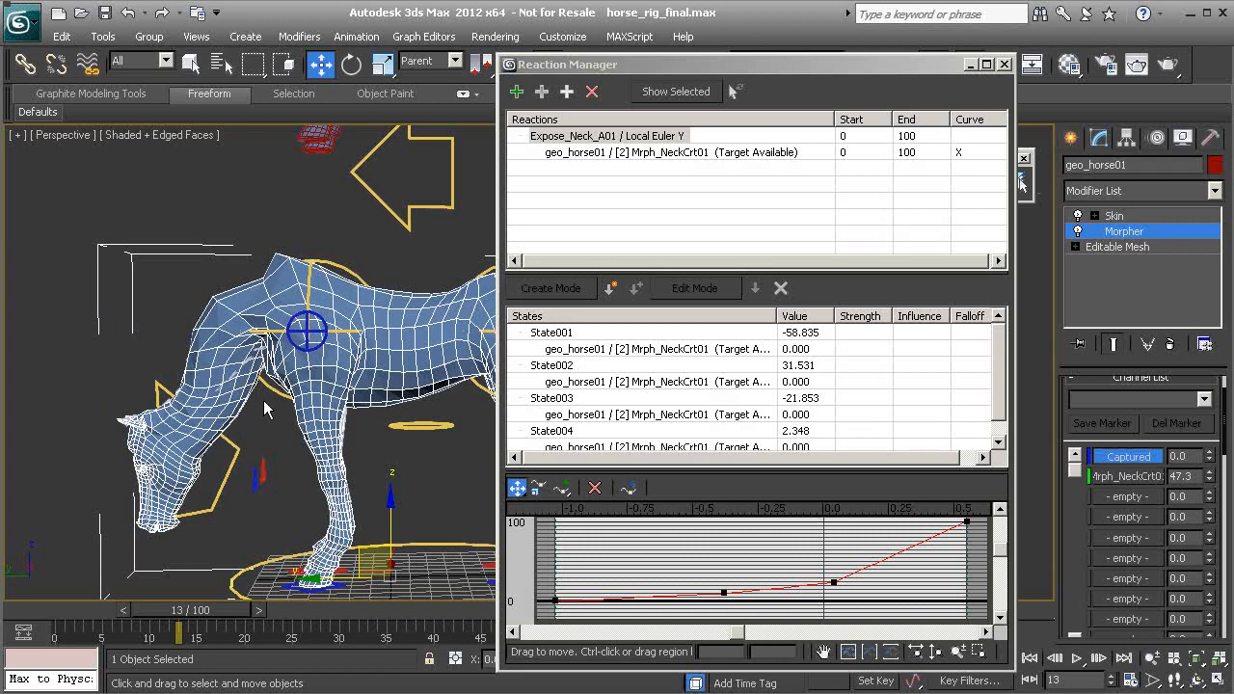
middle_click_drag(769, 607, 714, 581)
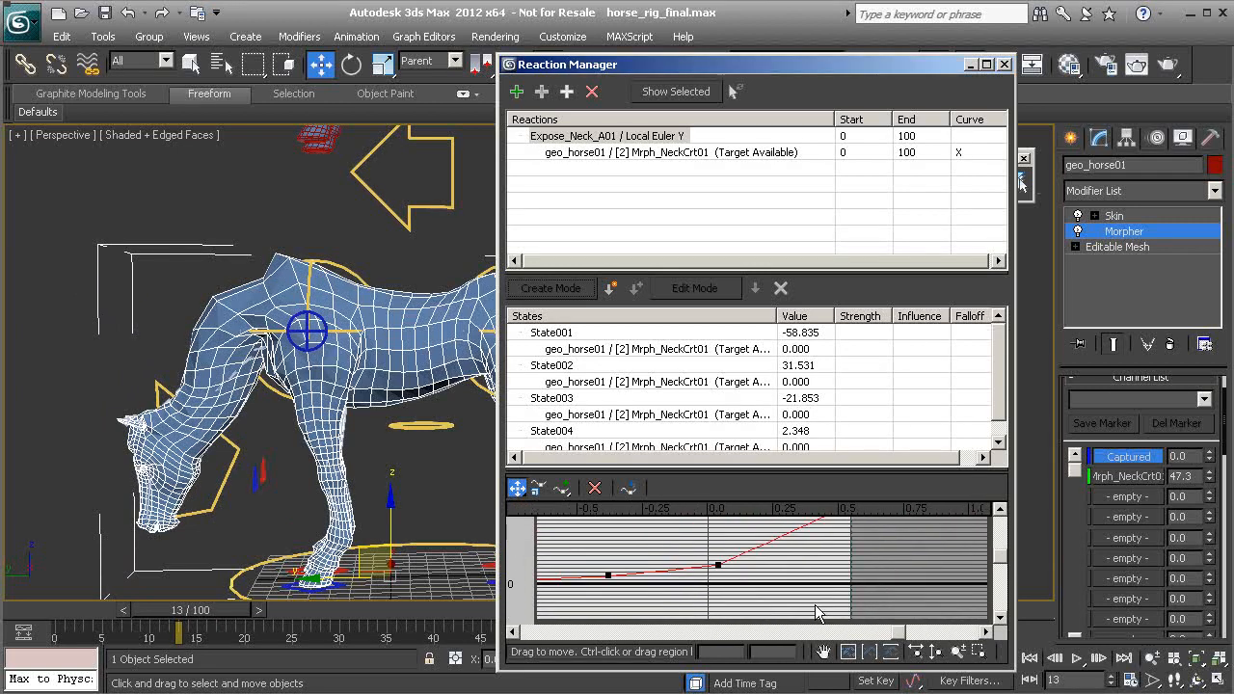
left_click(958, 652)
left_click_drag(751, 578, 724, 552)
left_click_drag(606, 547, 717, 592)
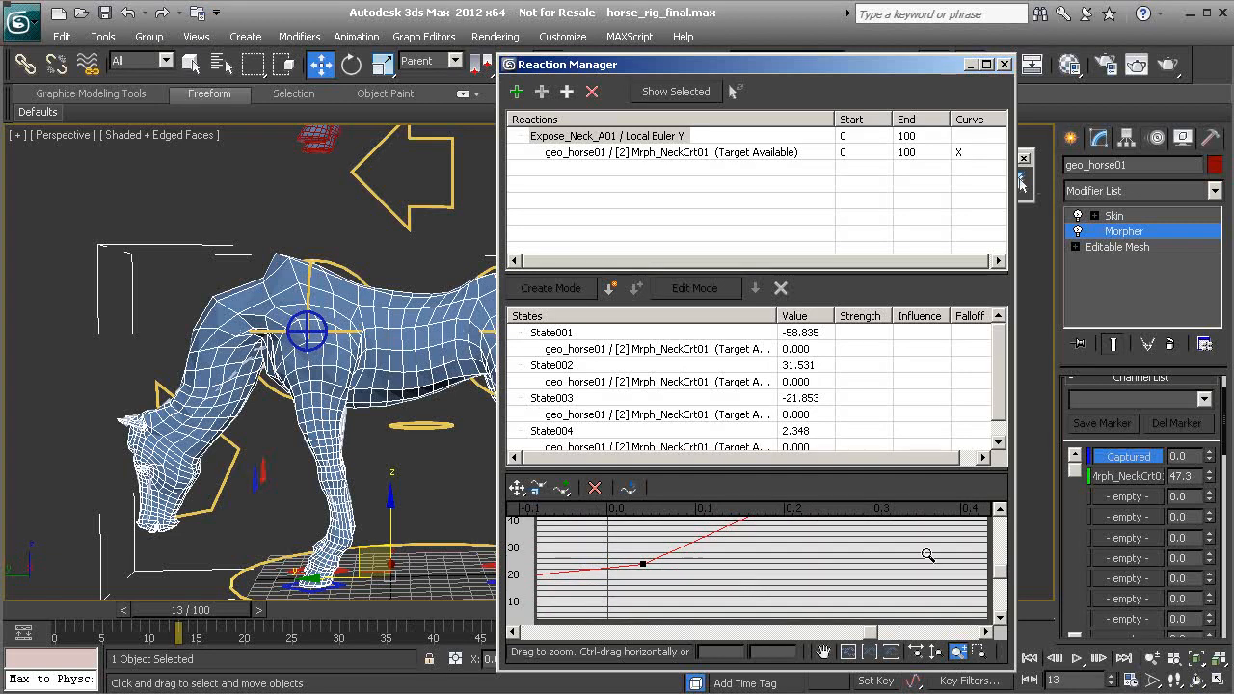
mouse_move(1000, 574)
left_mouse_down()
mouse_move(1000, 535)
mouse_move(1000, 569)
left_mouse_up()
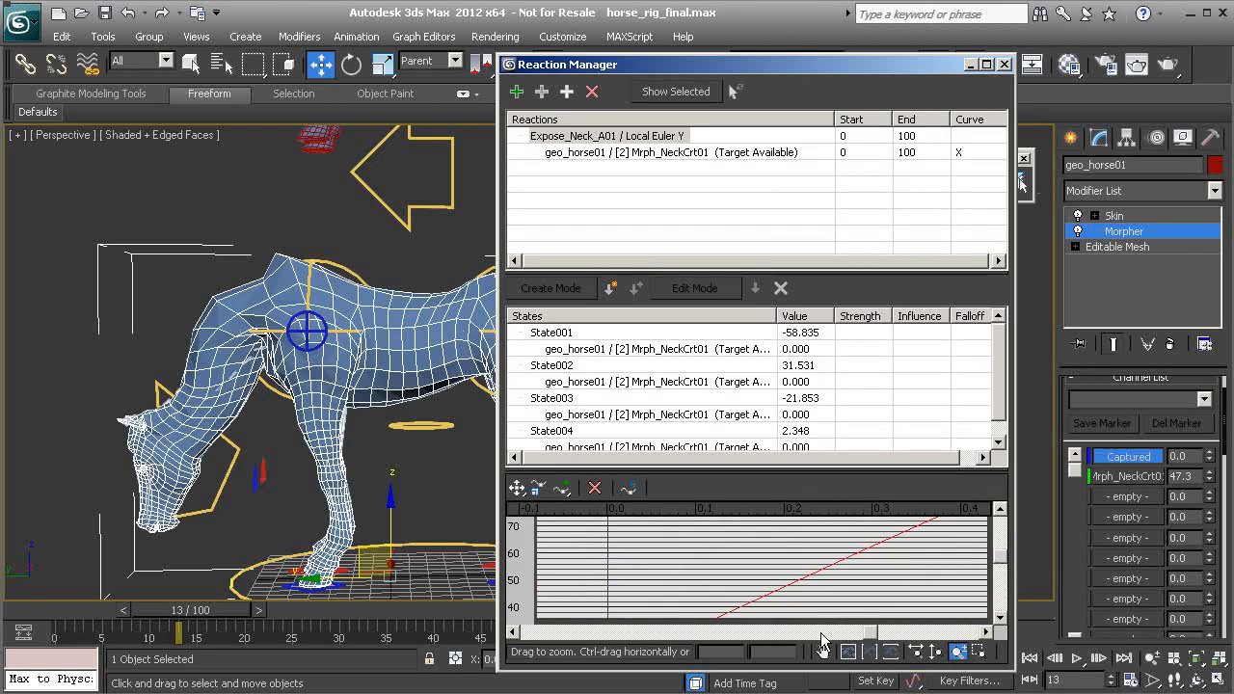
left_click_drag(876, 633, 921, 633)
mouse_move(999, 571)
left_mouse_down()
mouse_move(1005, 542)
mouse_move(1003, 557)
left_mouse_up()
left_click_drag(913, 637, 835, 634)
left_click_drag(1003, 553, 1000, 576)
left_click_drag(835, 635, 846, 635)
left_click_drag(1001, 575, 1002, 570)
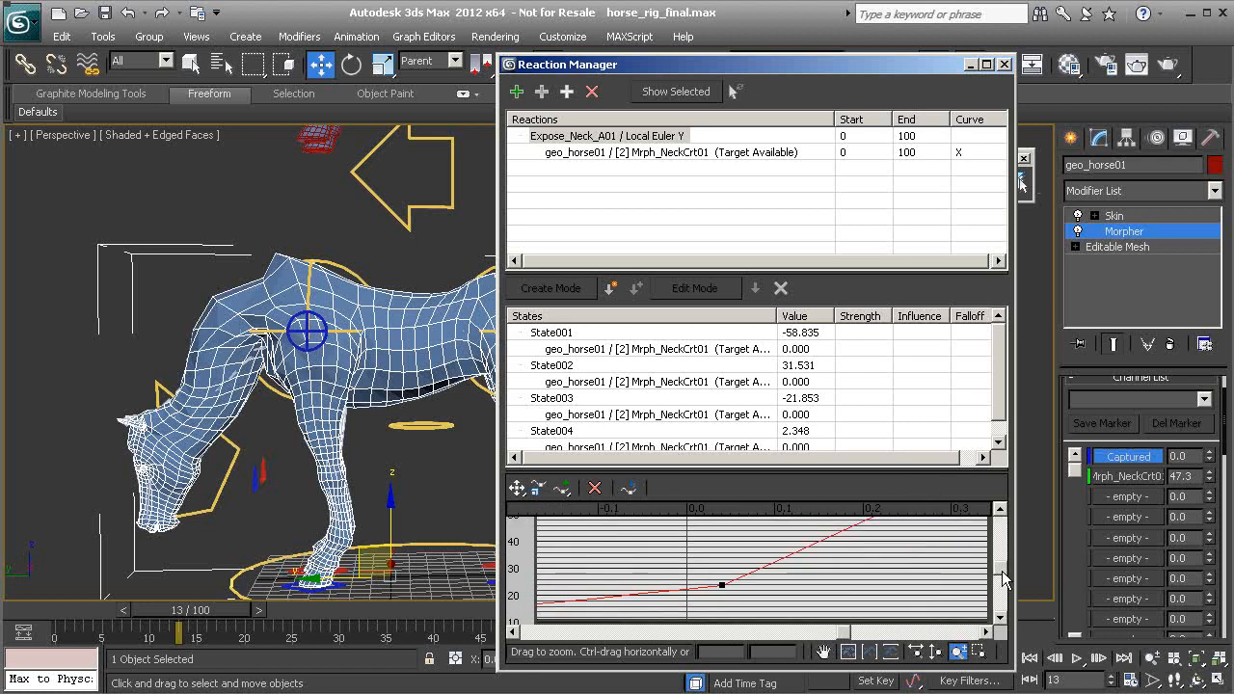
left_click_drag(793, 602, 763, 469)
left_click_drag(1000, 577, 1000, 579)
mouse_move(666, 542)
left_mouse_down()
mouse_move(672, 557)
mouse_move(675, 548)
left_mouse_up()
left_click(521, 493)
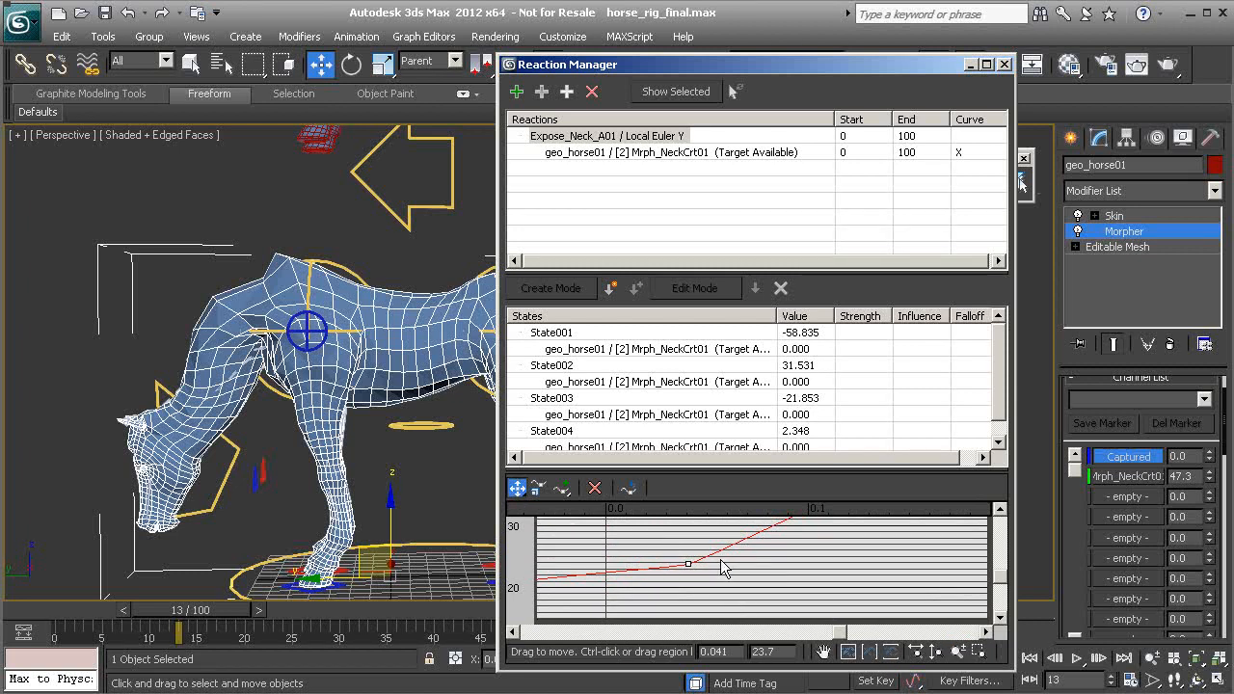
- Convert the selected reaction curve point to Bezier-Smooth
mouse_move(207, 610)
left_mouse_down()
mouse_move(181, 610)
mouse_move(211, 610)
left_mouse_up()
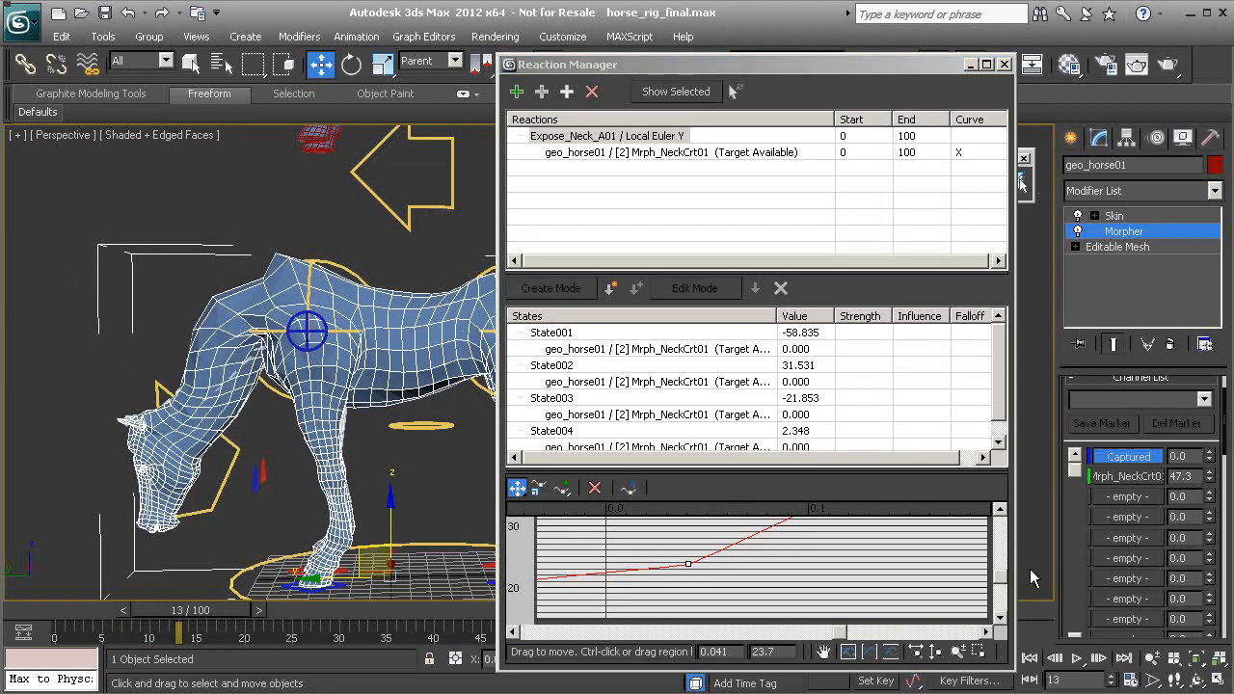
mouse_move(1003, 582)
left_mouse_down()
mouse_move(999, 558)
mouse_move(996, 577)
left_mouse_up()
mouse_move(770, 541)
middle_mouse_down()
mouse_move(774, 579)
mouse_move(757, 531)
middle_mouse_up()
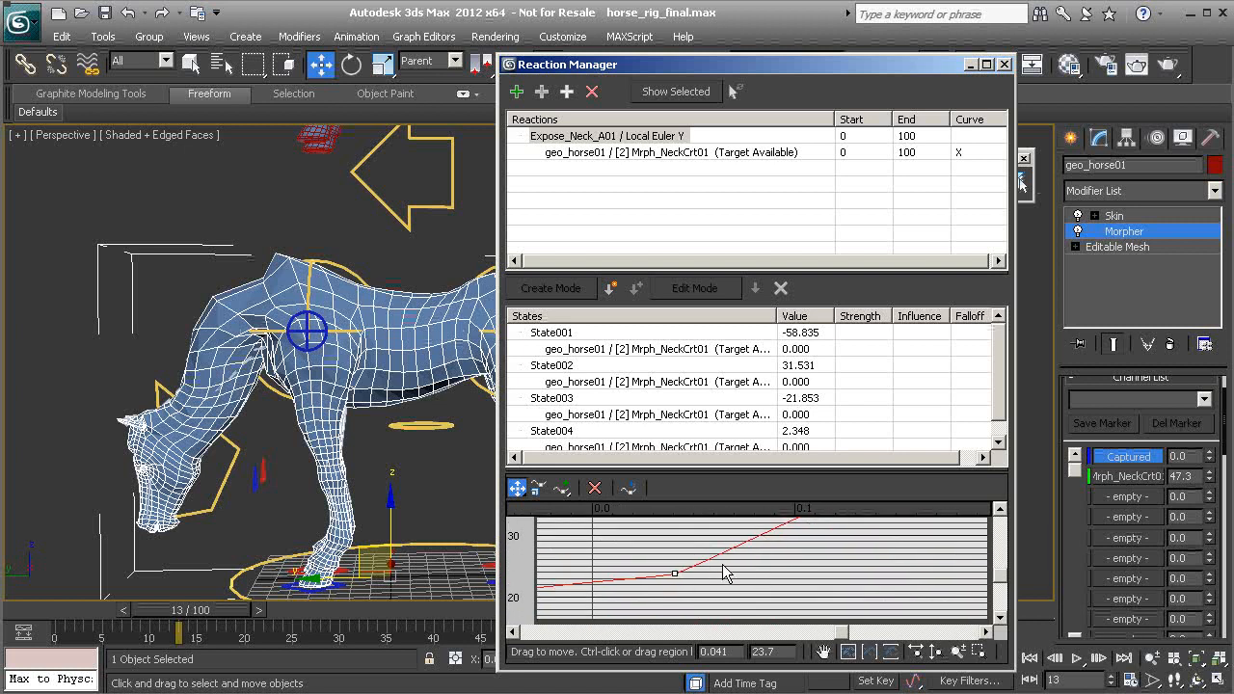
right_click(673, 576)
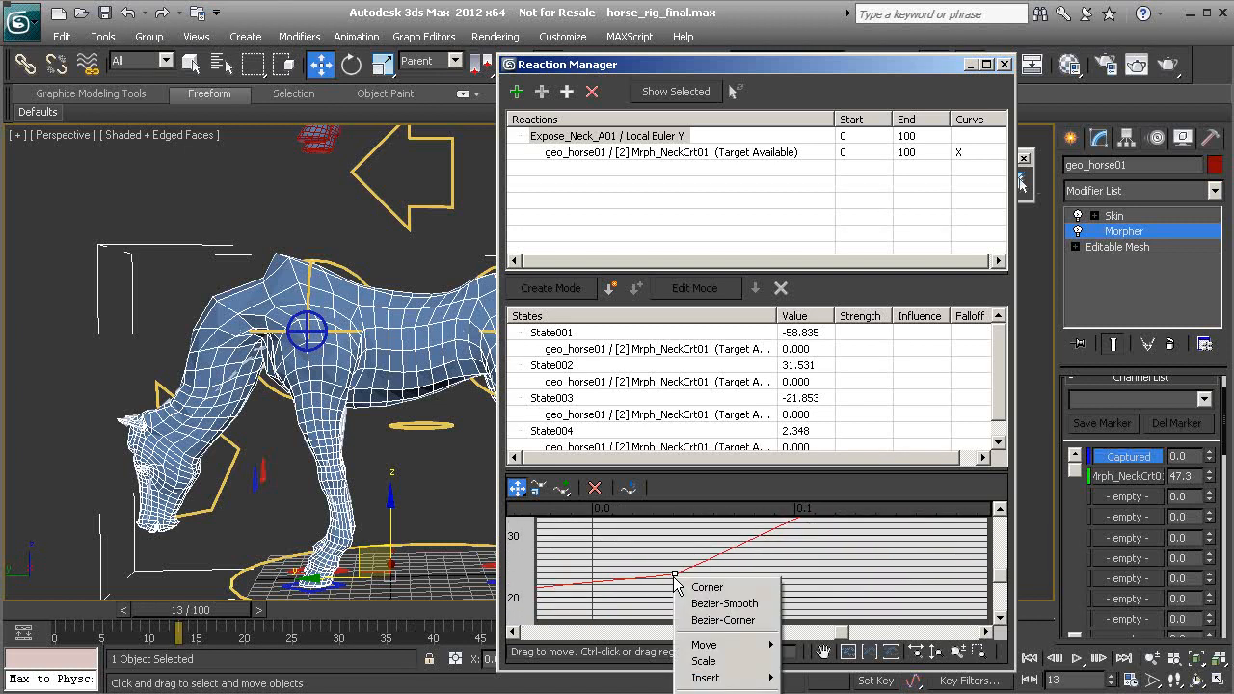
left_click(718, 605)
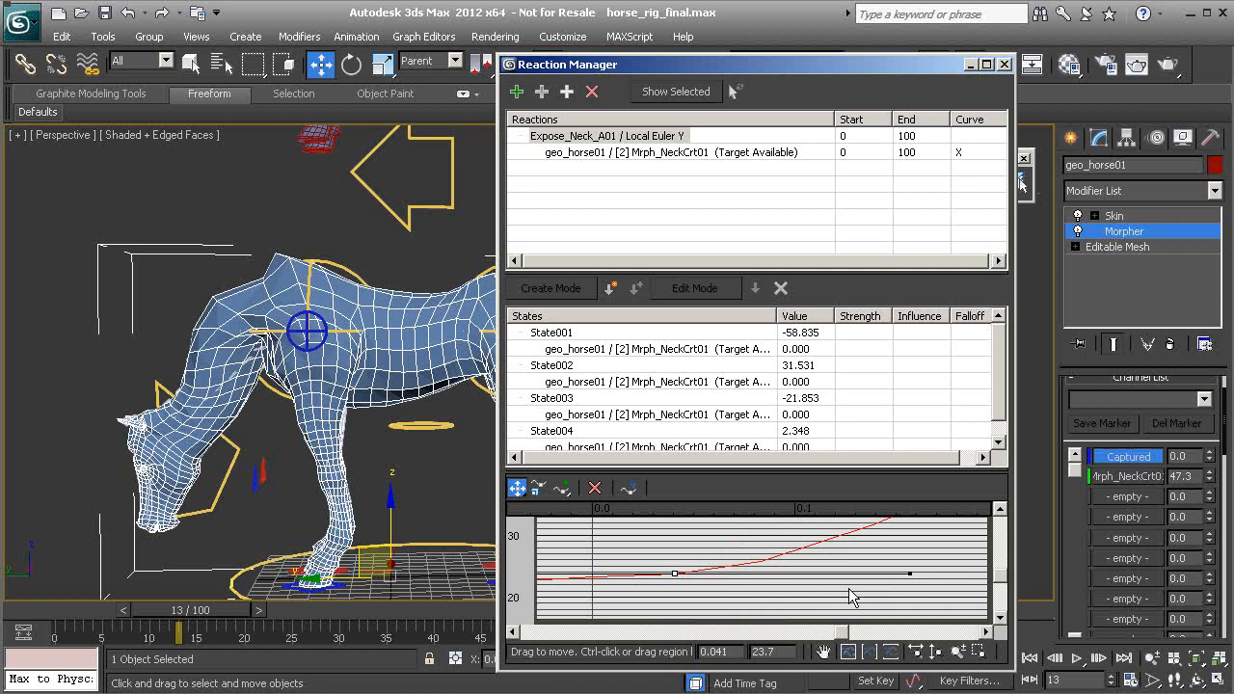
- Adjust the smoothed point's tangent handle to a slight upward slope, checking the neck correction at frame 15
left_click(958, 651)
left_click_drag(783, 530, 806, 590)
left_click(517, 488)
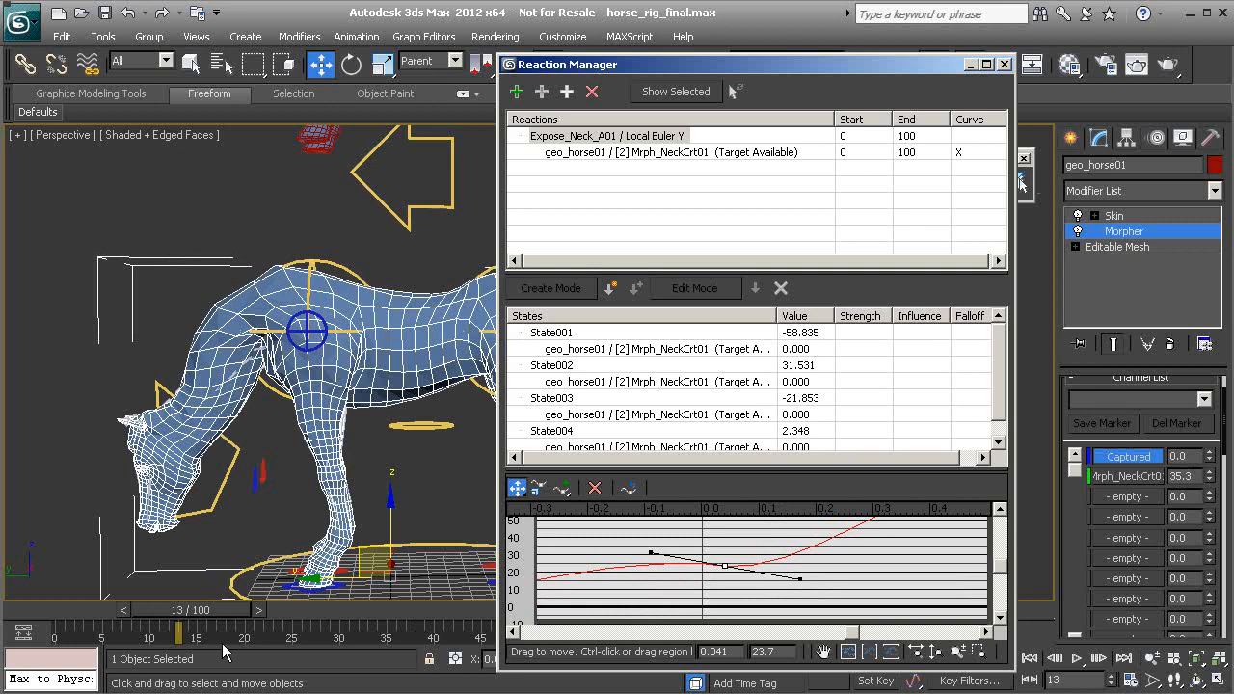
mouse_move(206, 617)
left_mouse_down()
mouse_move(183, 609)
mouse_move(228, 609)
left_mouse_up()
key("w")
mouse_move(799, 578)
left_mouse_down()
mouse_move(800, 611)
mouse_move(791, 530)
mouse_move(802, 579)
mouse_move(797, 566)
left_mouse_up()
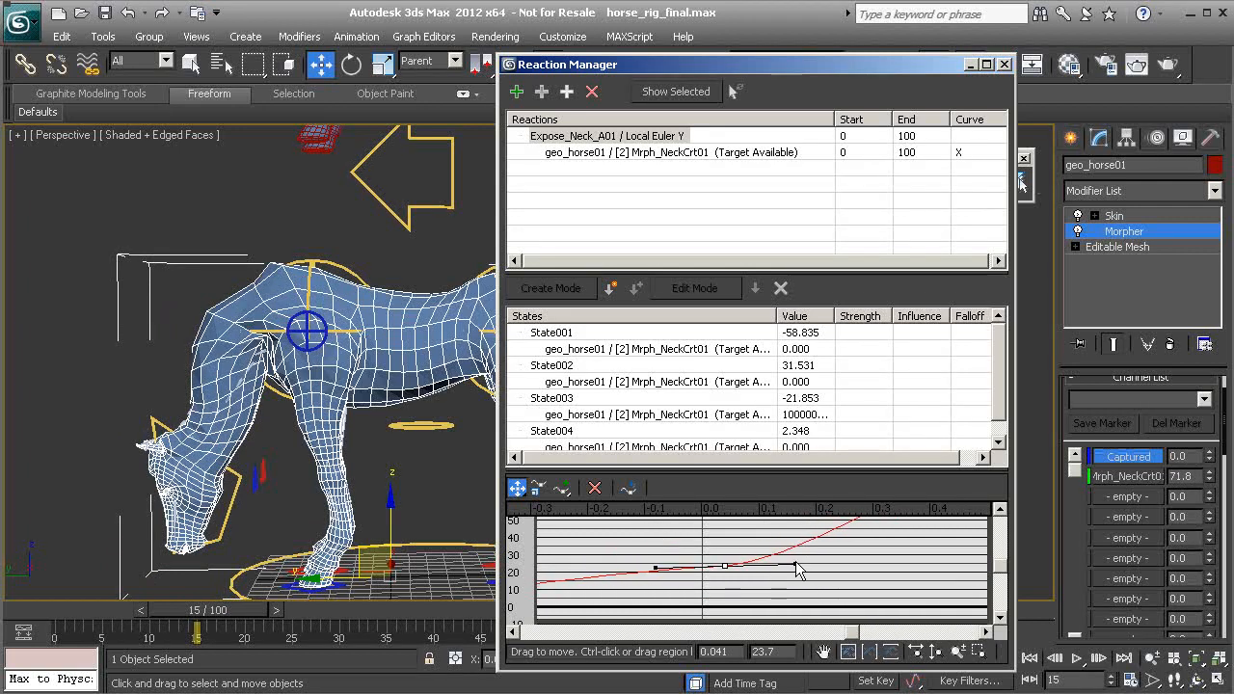
mouse_move(230, 617)
left_mouse_down()
mouse_move(243, 612)
mouse_move(186, 609)
mouse_move(234, 611)
left_mouse_up()
middle_click_drag(741, 564, 680, 585)
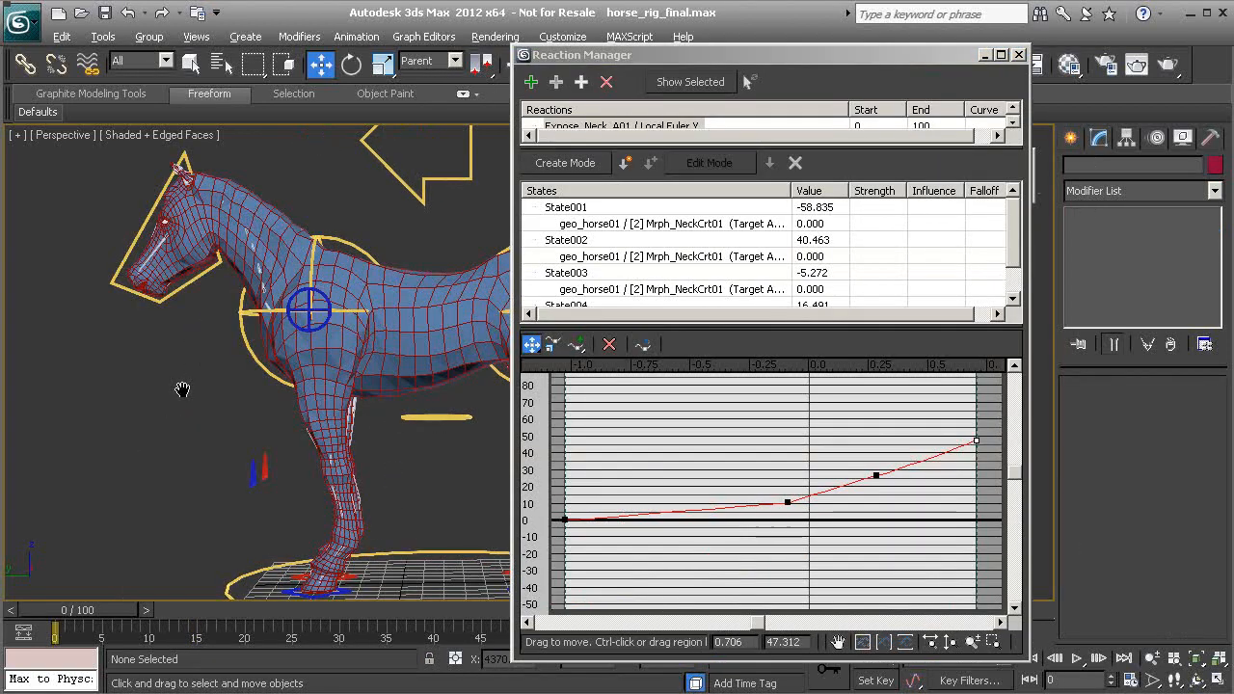
- Scrub from frame 0 to frame 17 and select the reaction curve's third point to examine the tuned curve
mouse_move(182, 390)
middle_mouse_down()
mouse_move(241, 303)
mouse_move(192, 391)
middle_mouse_up()
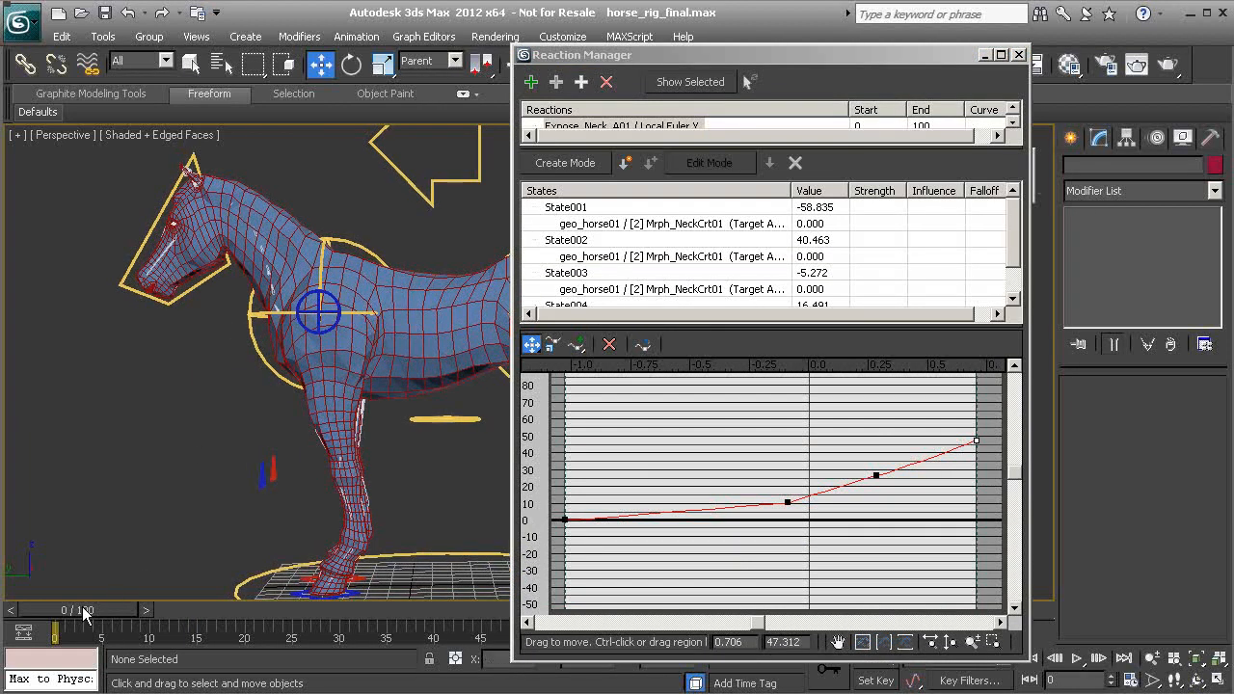
left_click_drag(82, 611, 230, 617)
key("w")
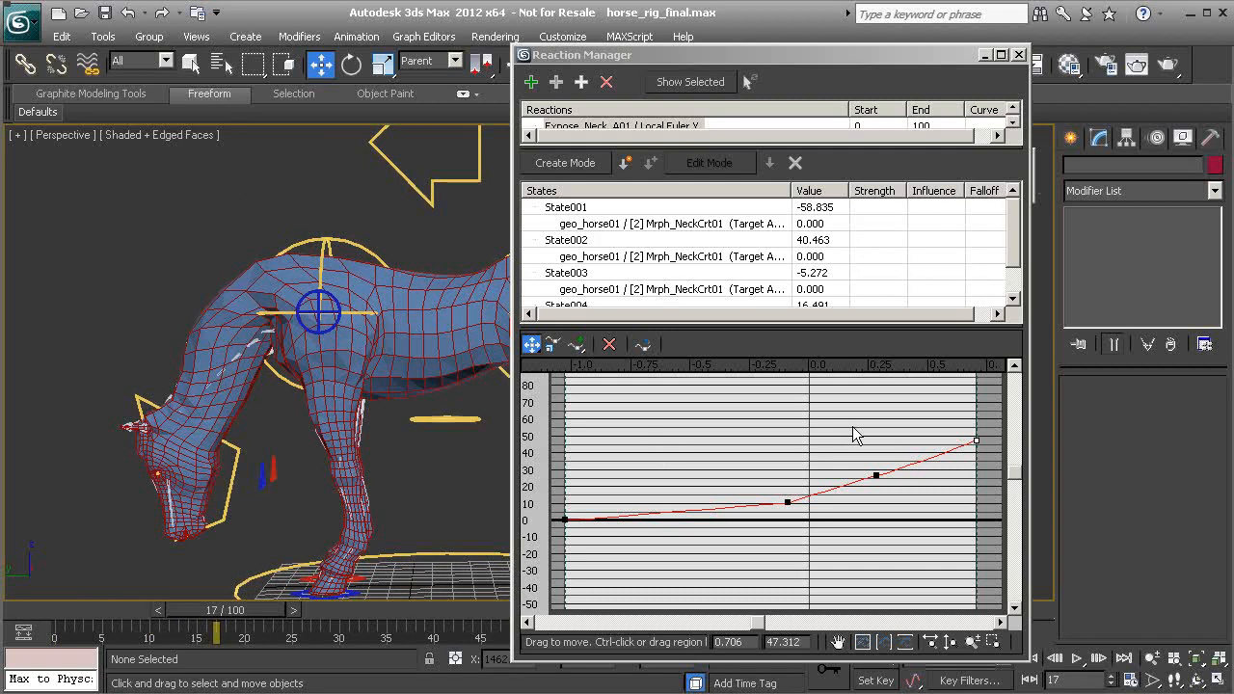
left_click_drag(856, 432, 903, 537)
left_click_drag(911, 405, 987, 488)
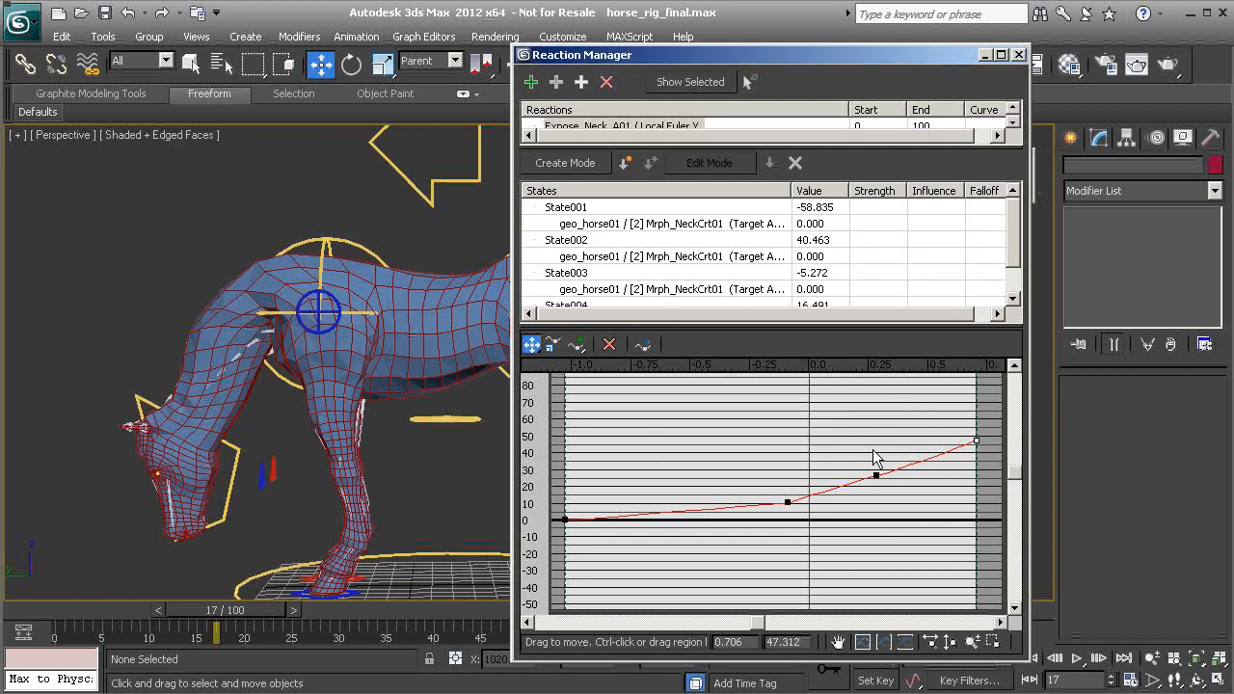
left_click_drag(750, 461, 837, 535)
left_click_drag(904, 499, 906, 504)
left_click_drag(844, 445, 904, 504)
- Scrub to frame 19 and back to 15, examining the neck deformation from several angles
mouse_move(241, 617)
left_mouse_down()
mouse_move(96, 598)
mouse_move(253, 612)
mouse_move(90, 588)
mouse_move(248, 593)
mouse_move(92, 609)
mouse_move(193, 610)
mouse_move(126, 589)
mouse_move(247, 591)
mouse_move(164, 602)
mouse_move(95, 589)
mouse_move(262, 609)
left_mouse_up()
key("w")
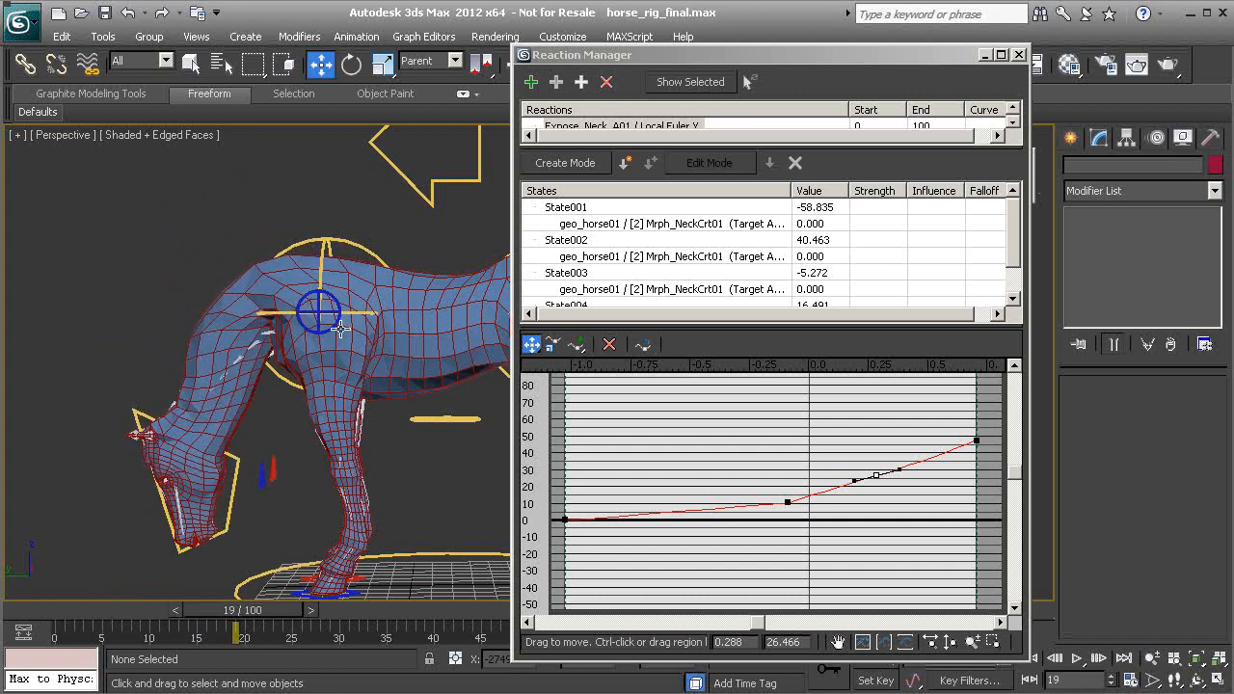
middle_click_drag(236, 326, 246, 335)
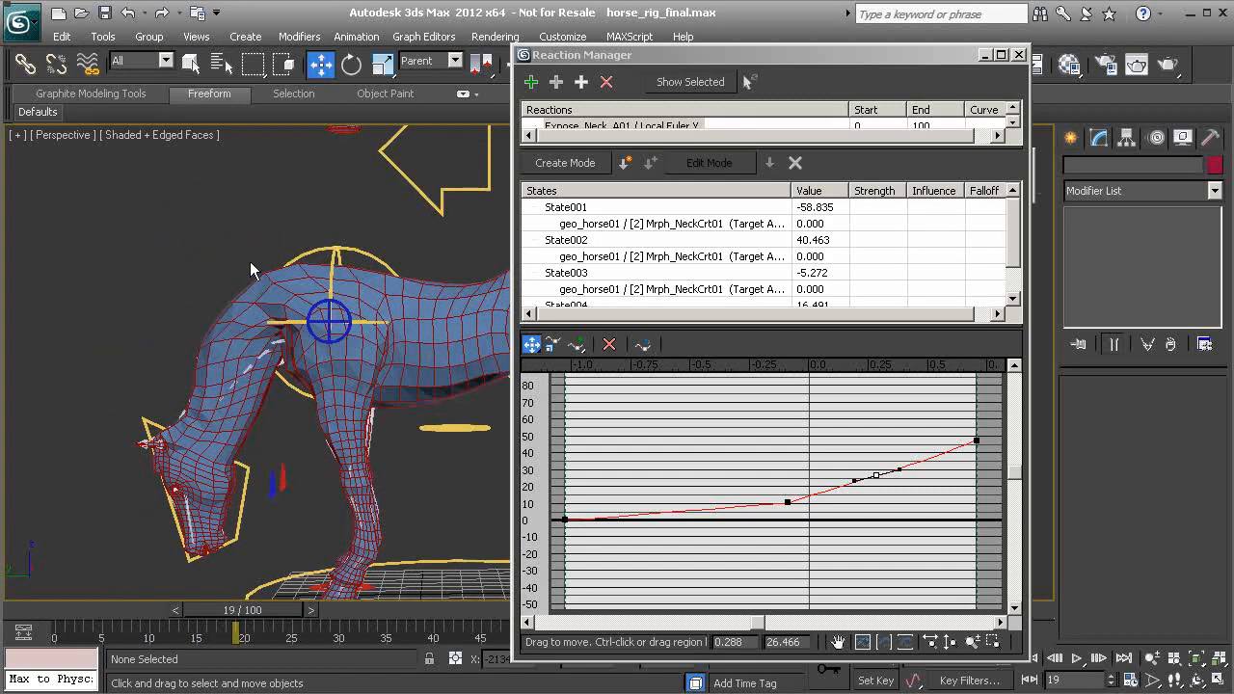
left_click_drag(239, 618, 197, 617)
middle_click_drag(352, 310, 269, 270, "alt")
middle_click_drag(191, 342, 213, 266, "alt")
middle_click_drag(244, 351, 239, 355, "alt")
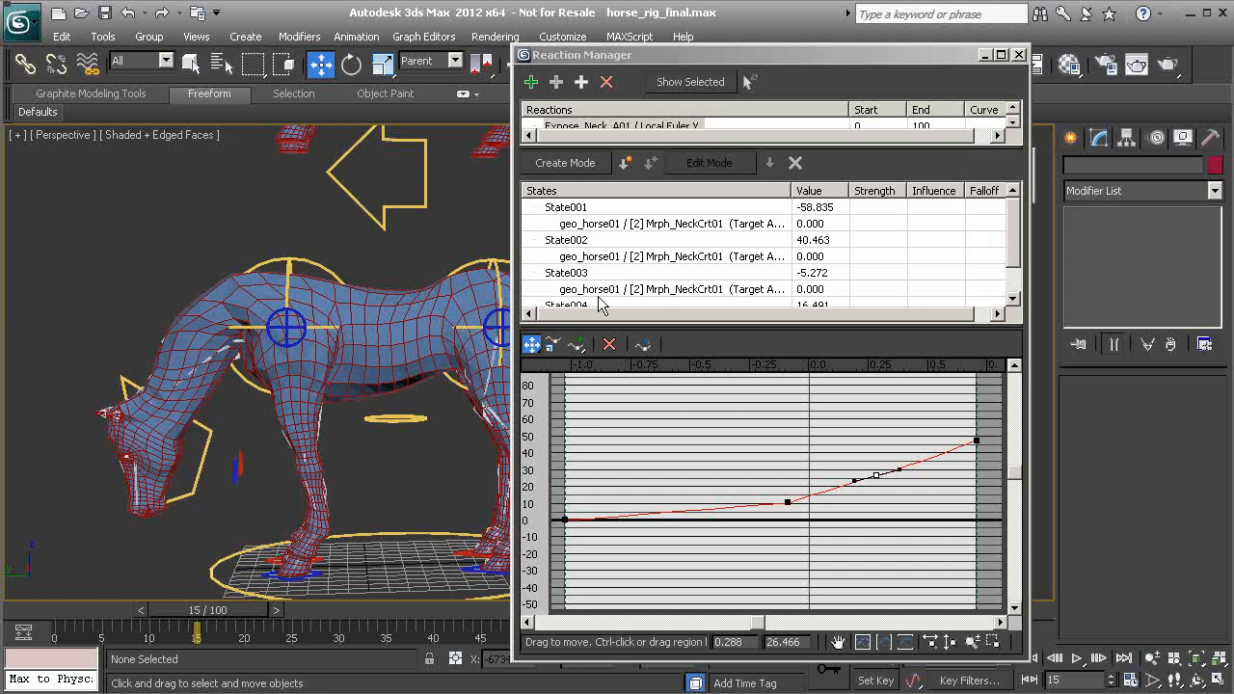
- Close the Reaction Manager and select the Expose_Neck_A01 helper at the neck base in wireframe display
left_click(1019, 55)
middle_click_drag(355, 352, 409, 356)
key("F3")
scroll(332, 340, "up", 3)
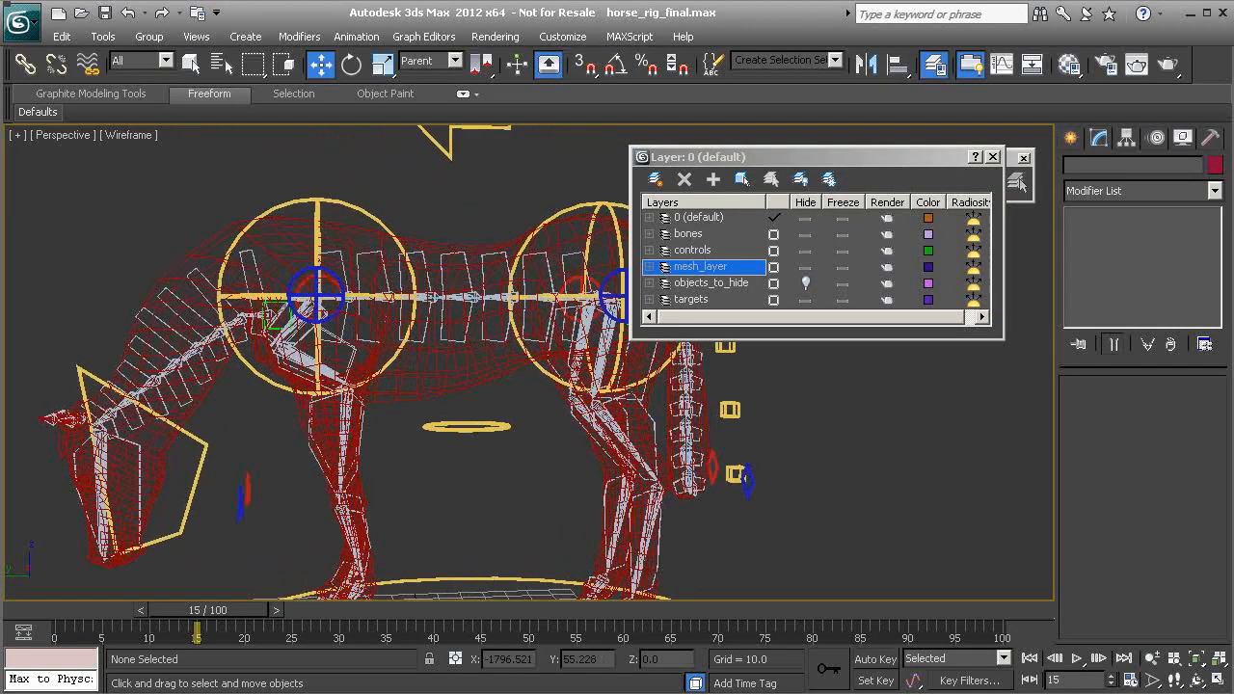
left_click(220, 323)
scroll(220, 323, "up", 4)
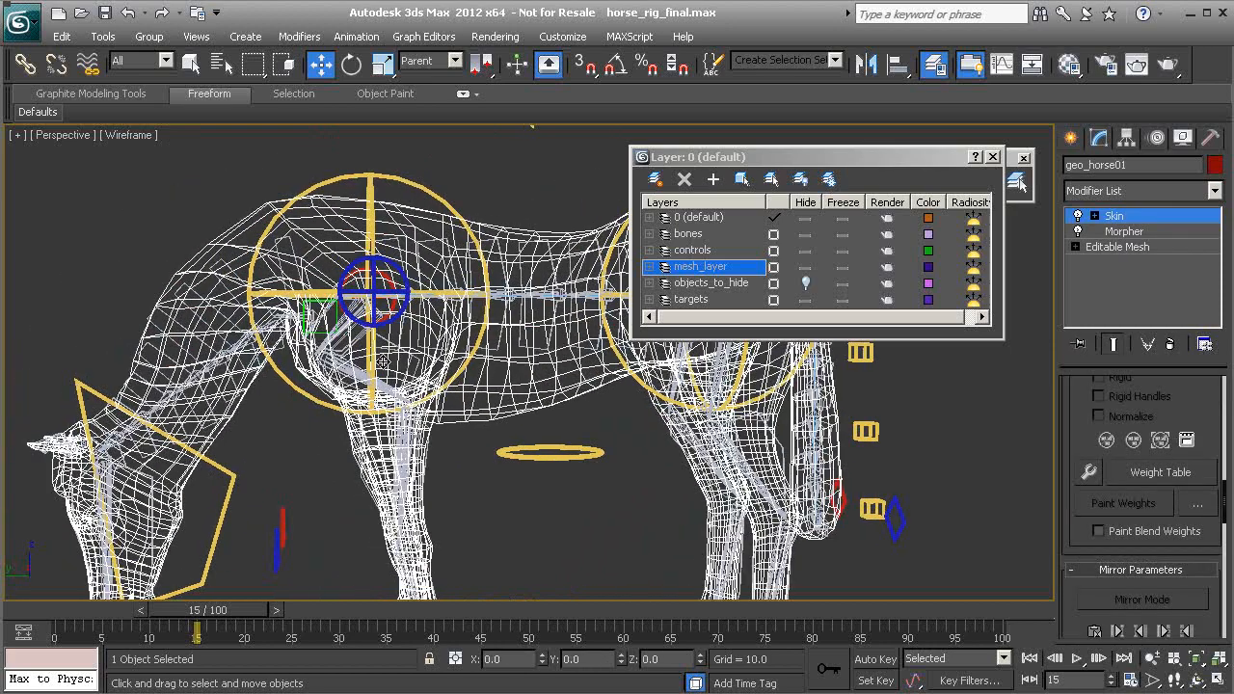
left_click(197, 316)
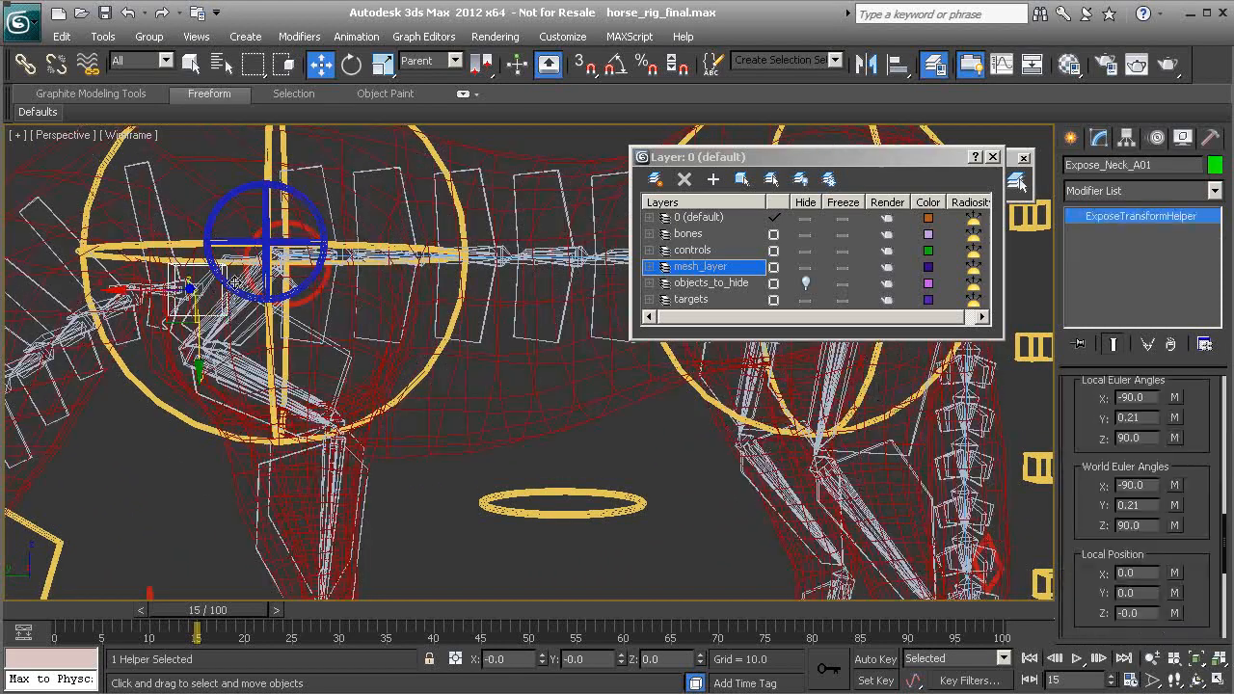
- Add the selected Expose_Neck_A01 helper to the objects_to_hide layer
left_click(690, 300)
left_click(722, 285)
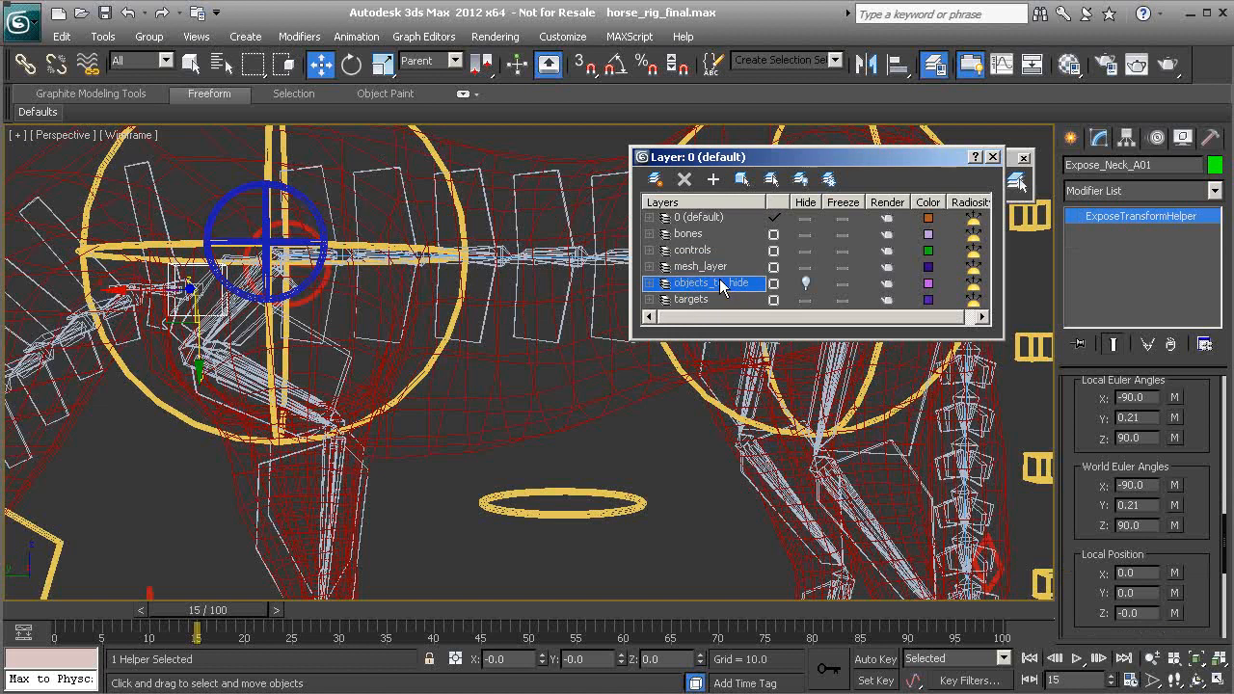
left_click(712, 182)
- Hide the bones and targets layers and freeze mesh_layer
left_click(805, 235)
scroll(407, 253, "down", 4)
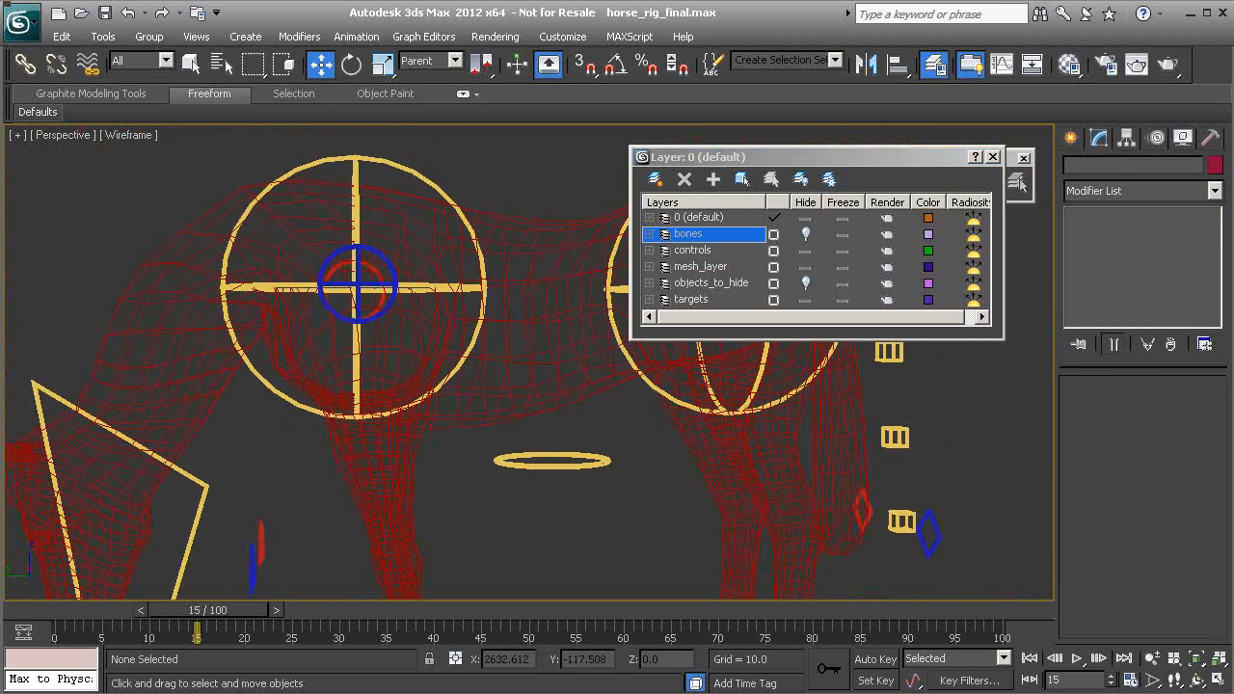
left_click(843, 269)
scroll(433, 354, "down", 4)
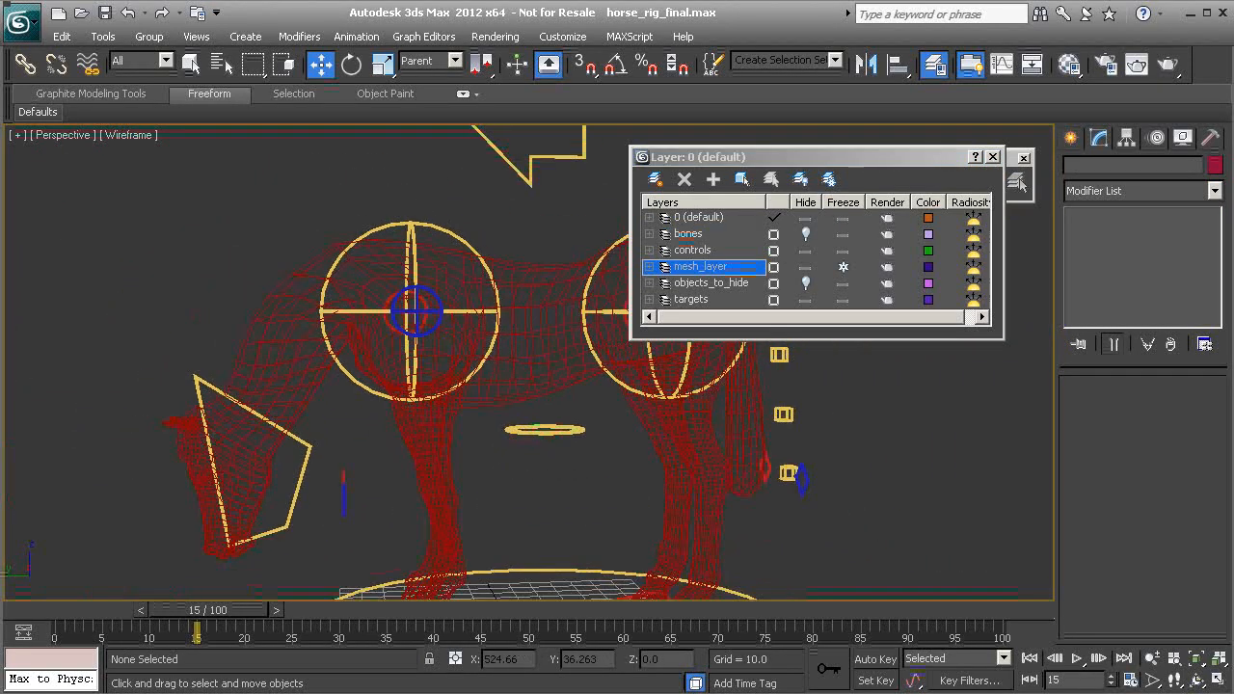
middle_click_drag(475, 331, 406, 411)
scroll(406, 420, "down", 2)
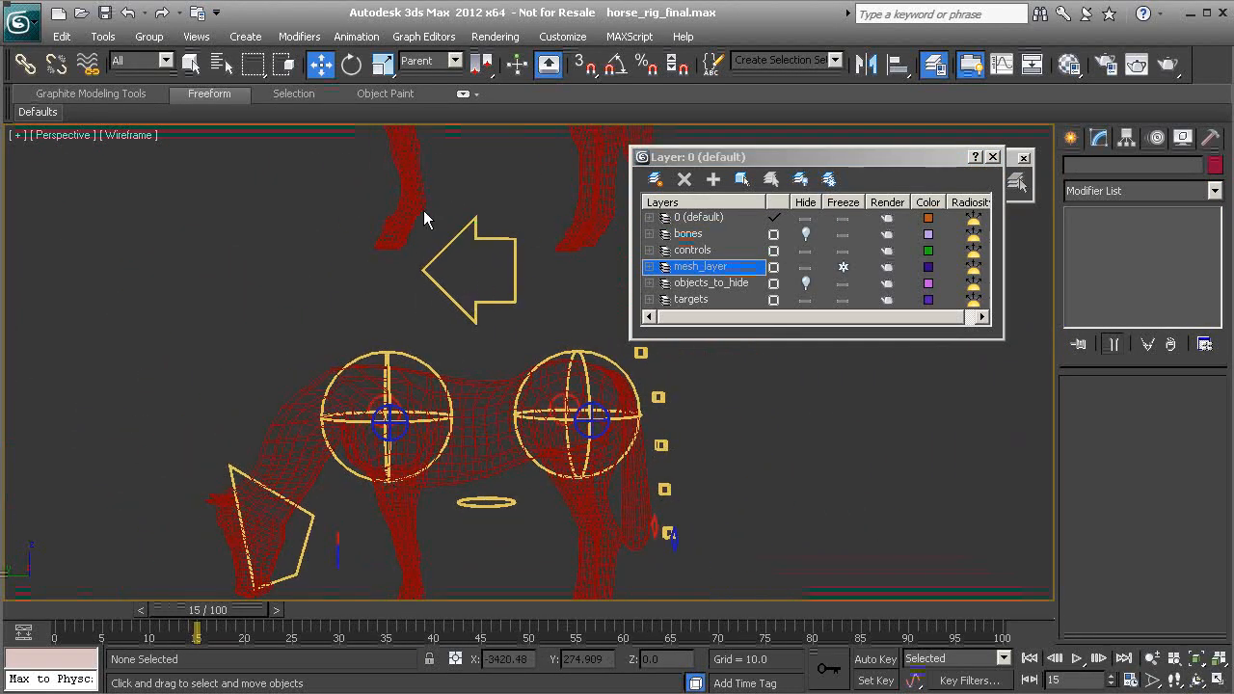
left_click(806, 299)
scroll(358, 411, "down", 2)
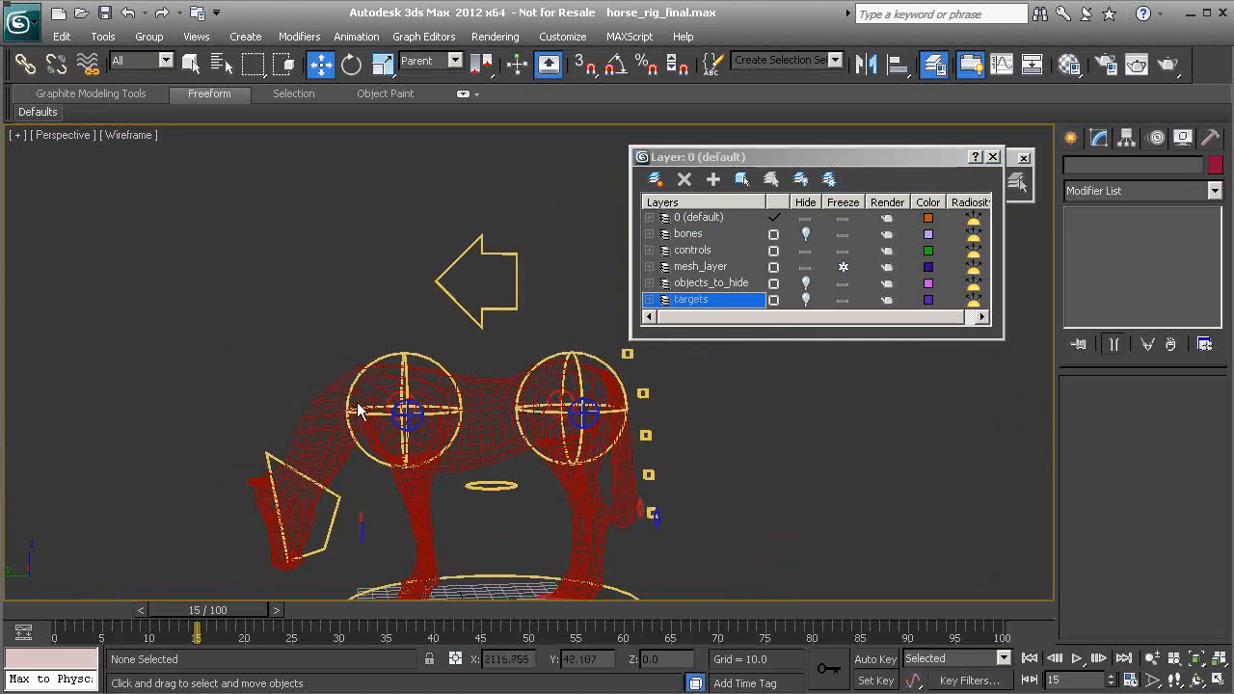
- Return the animation to frame 0 and select the head control Cs_Head01
middle_click_drag(357, 411, 360, 371)
left_click_drag(224, 614, 95, 613)
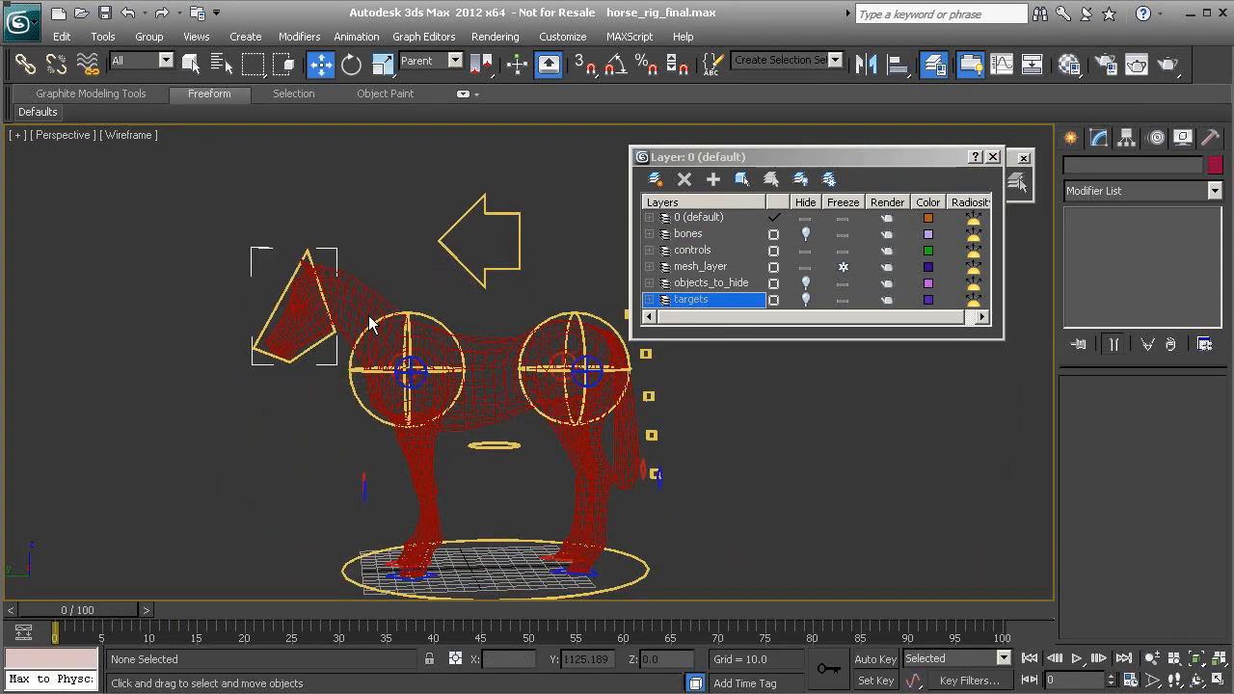
left_click(309, 250)
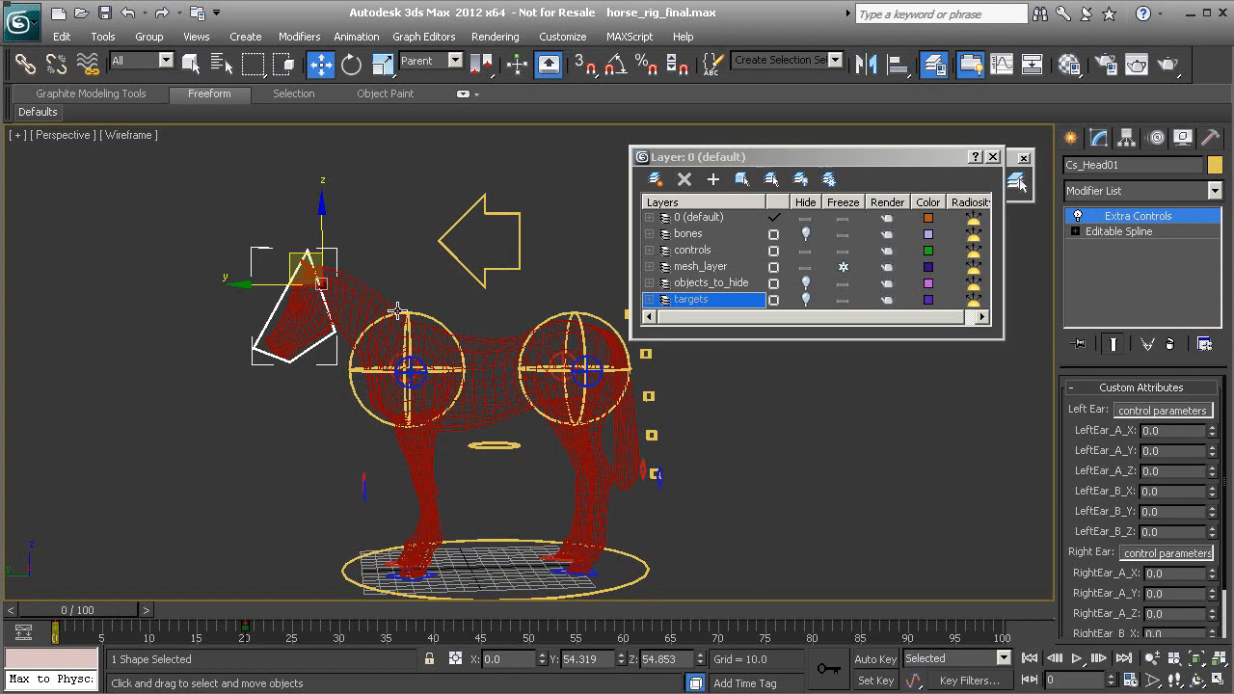
- Delete the animation of the selected head control Cs_Head01 and clear the selection
right_click(368, 218, "alt")
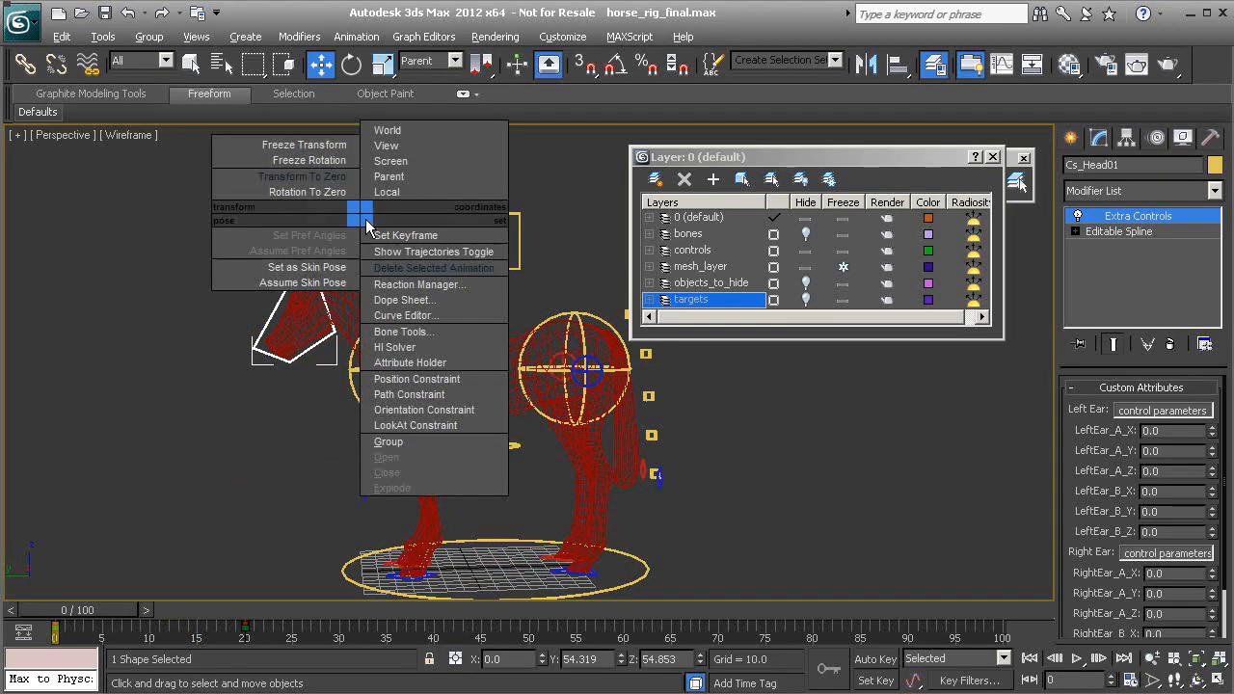
left_click(435, 268)
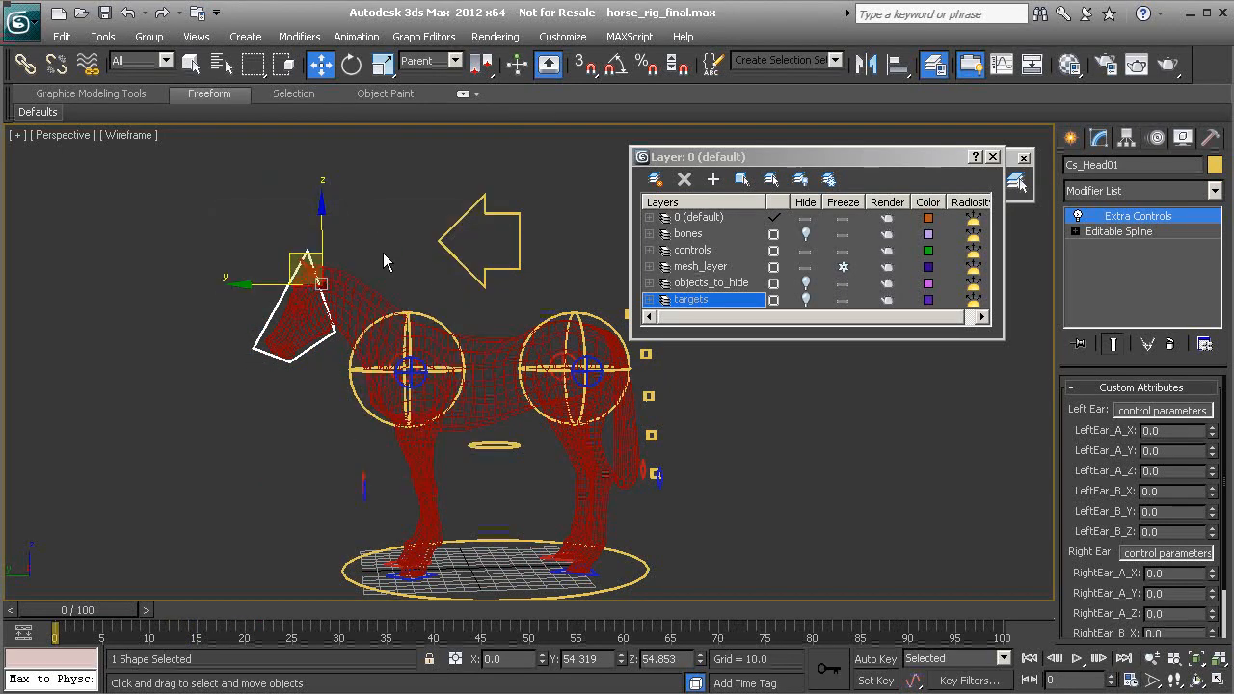
left_click(386, 316)
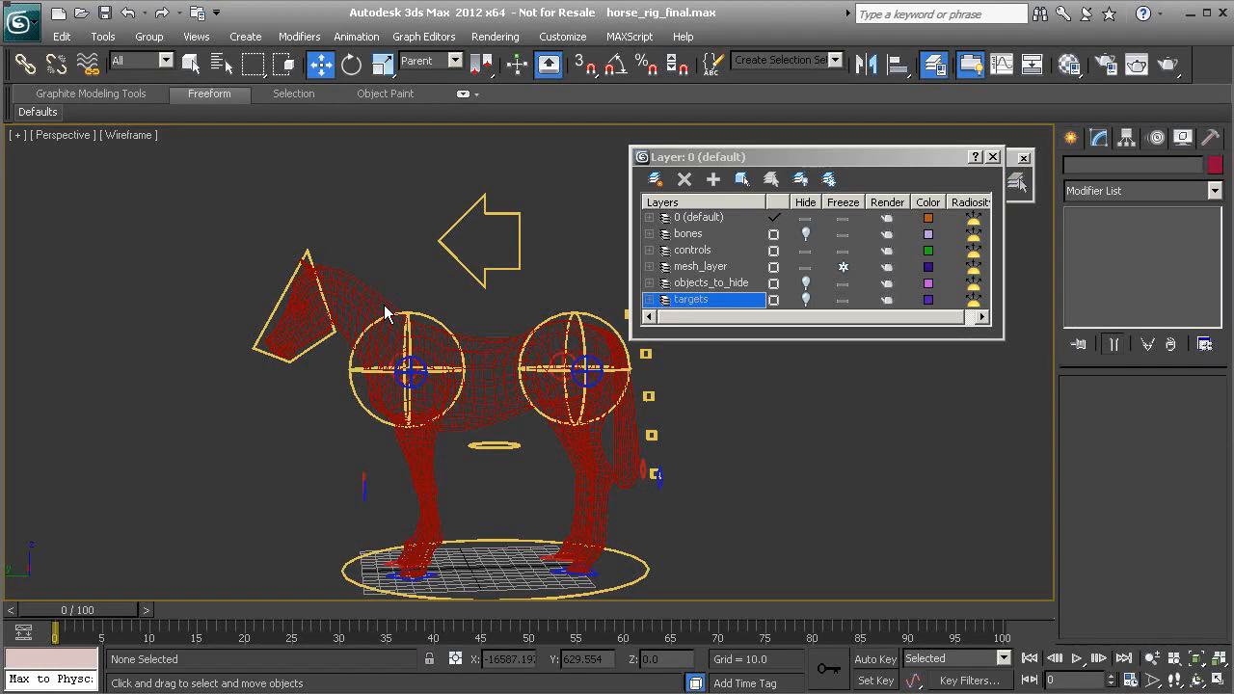
- Switch the Perspective view to shaded display without edged faces and inspect the horse from several angles
key("F3")
key("F4")
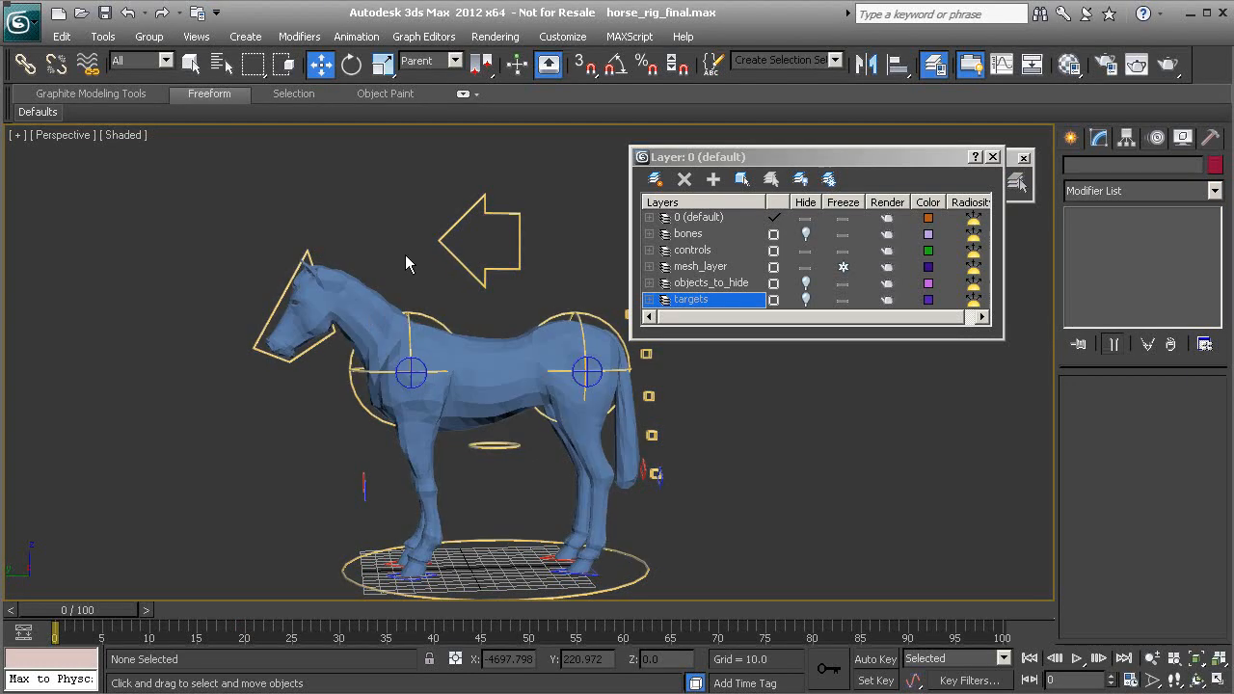
mouse_move(362, 373)
middle_mouse_down("alt")
mouse_move(459, 383)
mouse_move(417, 381)
middle_mouse_up("alt")
middle_click_drag(472, 426, 417, 333, "alt")
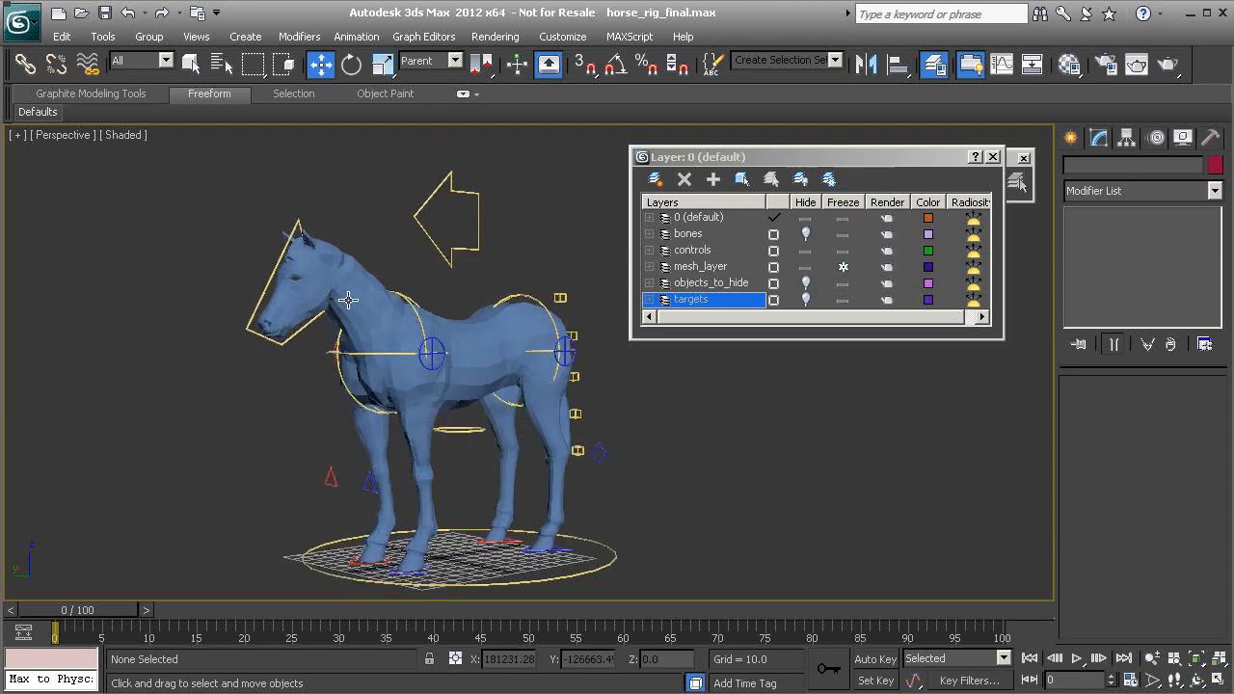
middle_click_drag(464, 389, 337, 394, "alt")
middle_click_drag(358, 309, 406, 329, "alt")
- Unfreeze mesh_layer and apply a TurboSmooth modifier above Skin on the horse mesh geo_horse01
left_click_drag(871, 157, 851, 160)
left_click(831, 270)
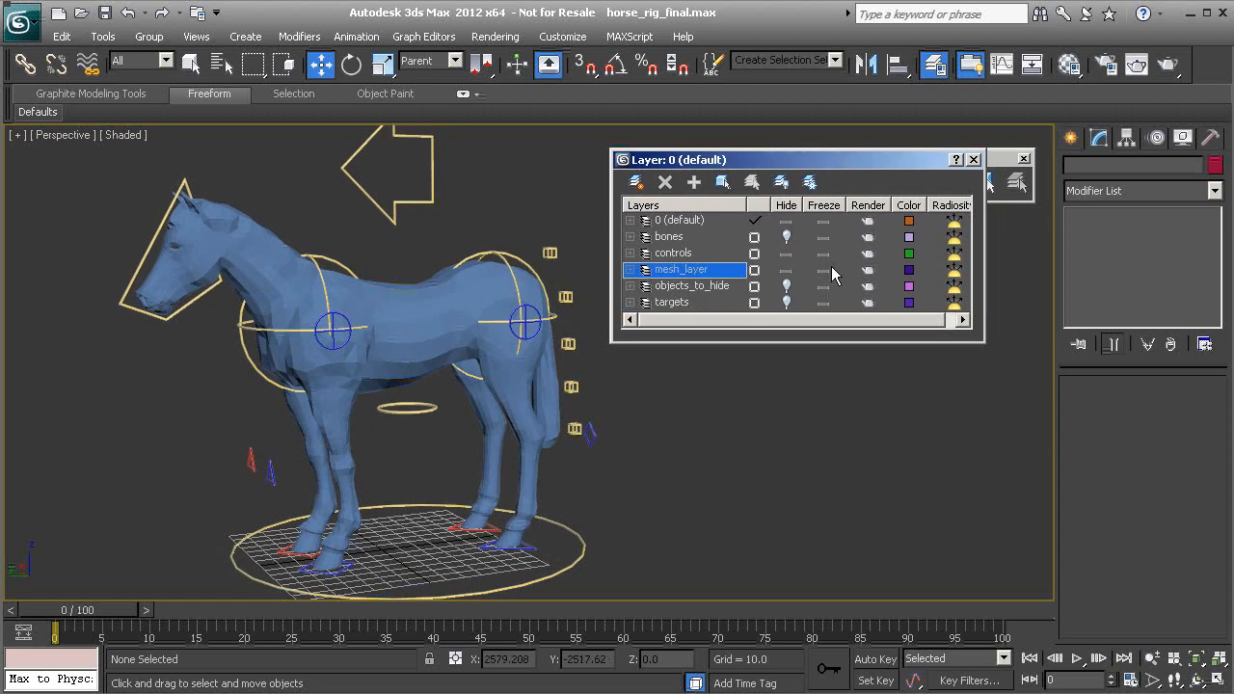
left_click(460, 306)
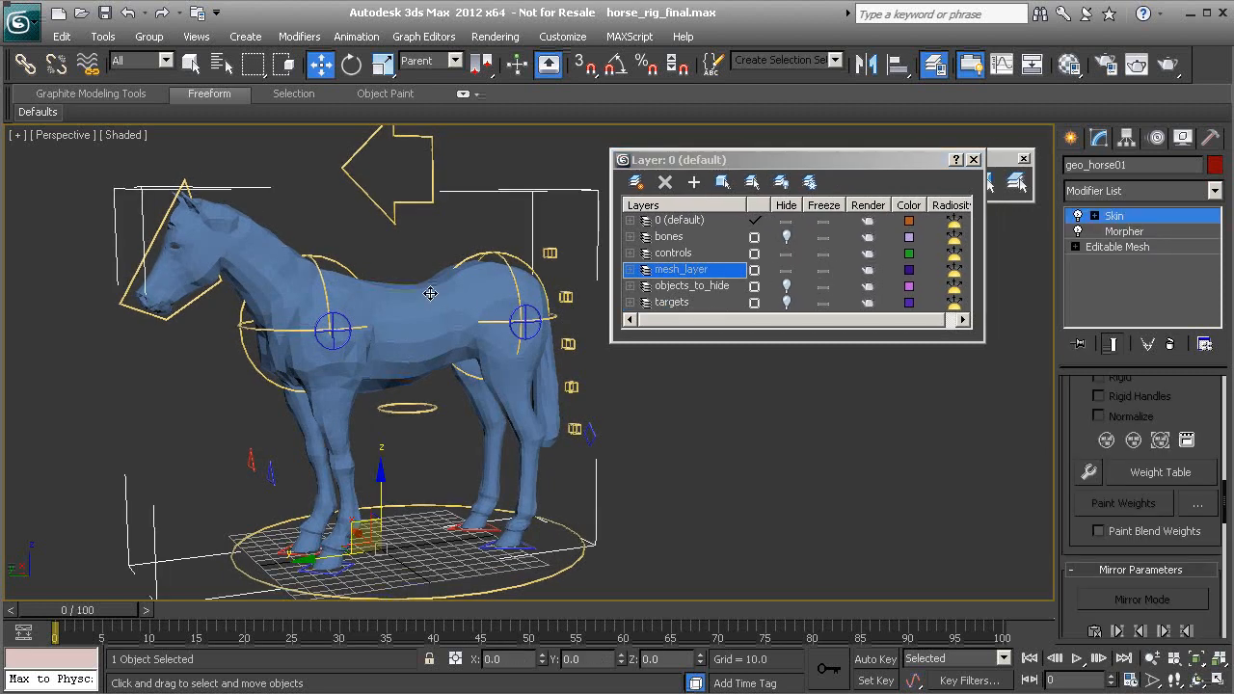
left_click(1142, 191)
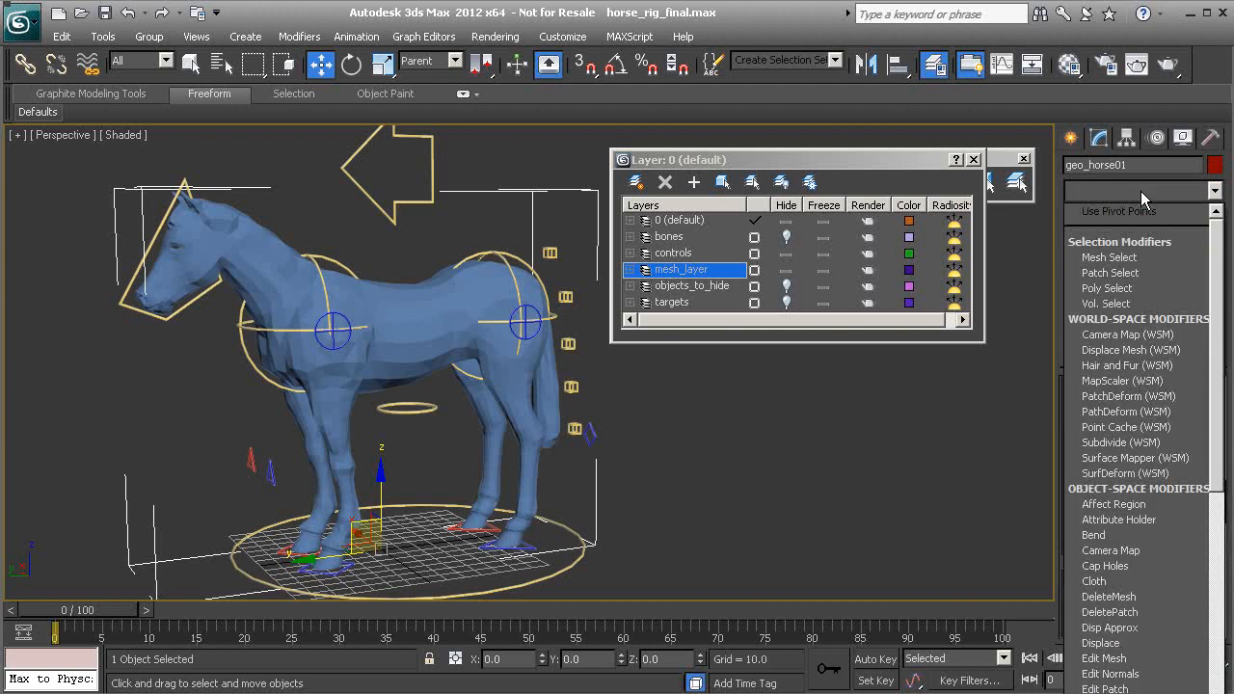
key("t")
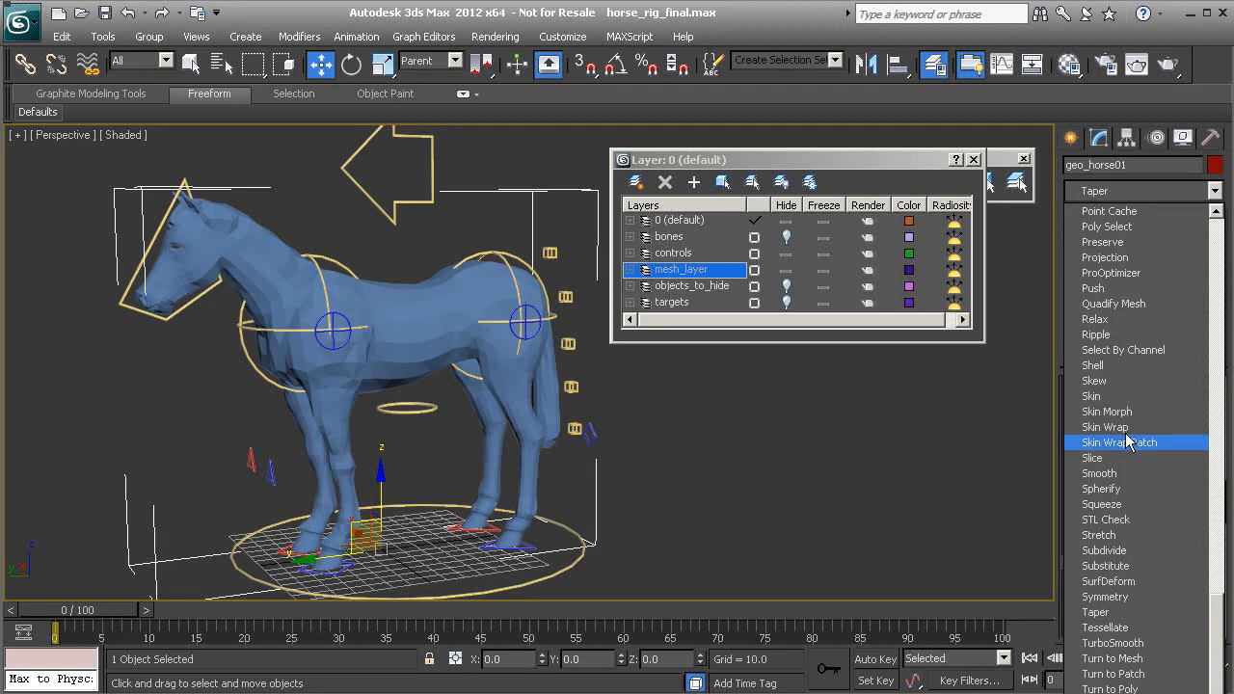
left_click(1119, 643)
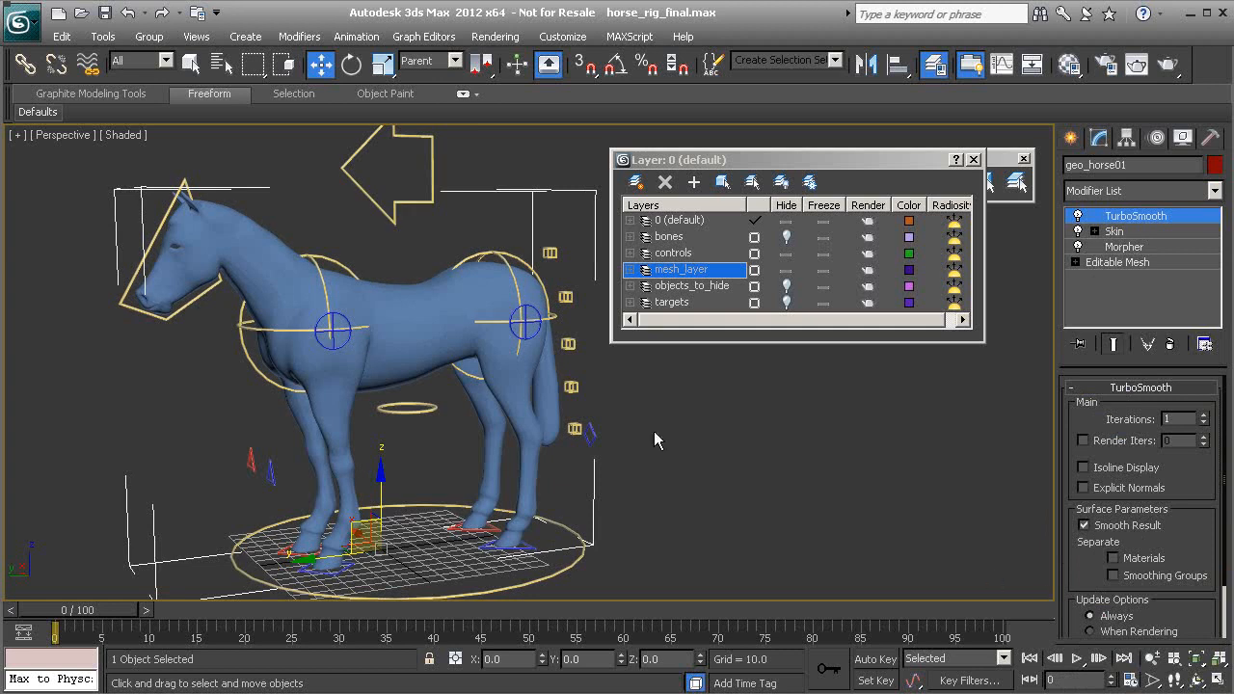
- Test-rotate the head control Cs_Head01 to check how the smoothed neck deforms, and undo the rotation
mouse_move(348, 297)
middle_mouse_down("alt")
mouse_move(322, 295)
mouse_move(338, 275)
middle_mouse_up("alt")
left_click(226, 304)
left_click(221, 199)
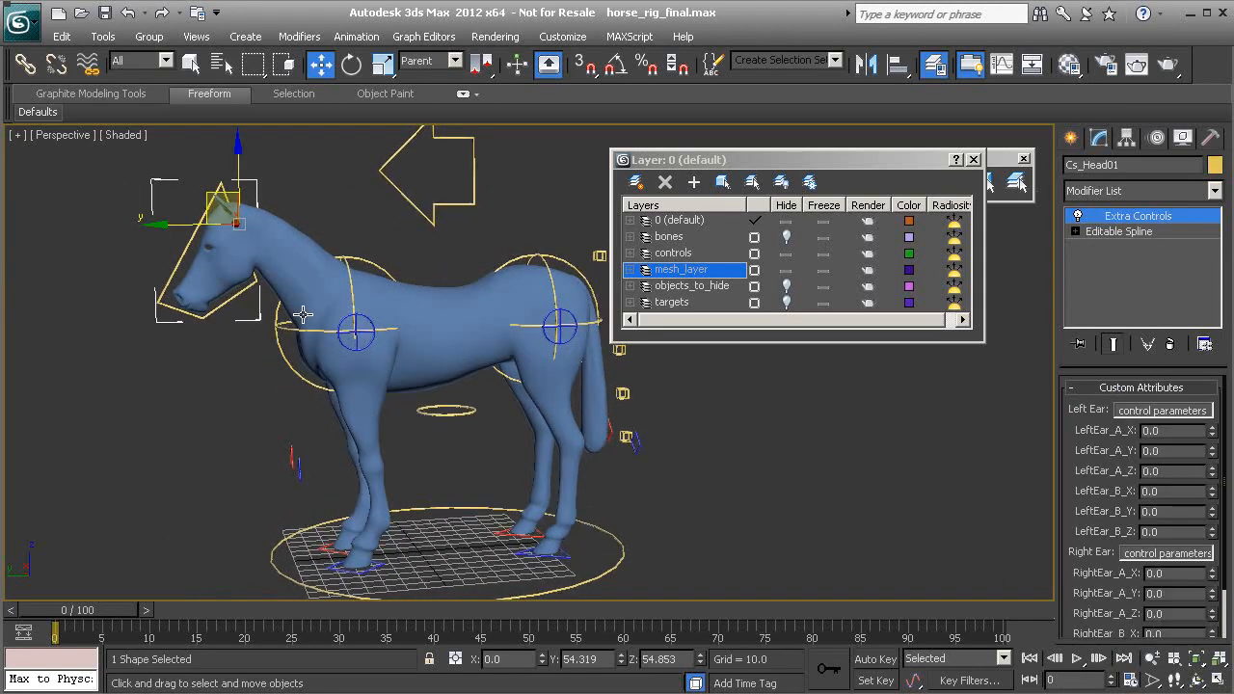
left_click_drag(206, 192, 154, 362)
key("e")
left_click_drag(276, 306, 229, 251)
right_click(228, 251)
key("ctrl+z")
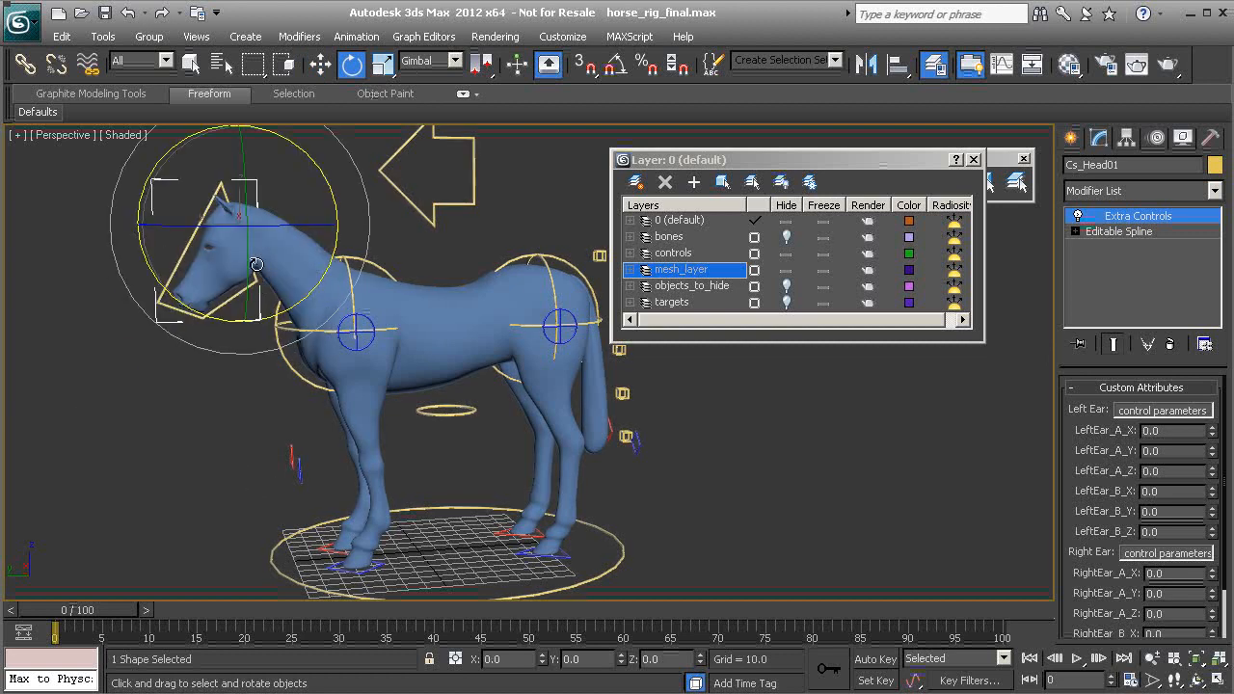
middle_click_drag(342, 374, 444, 349, "alt")
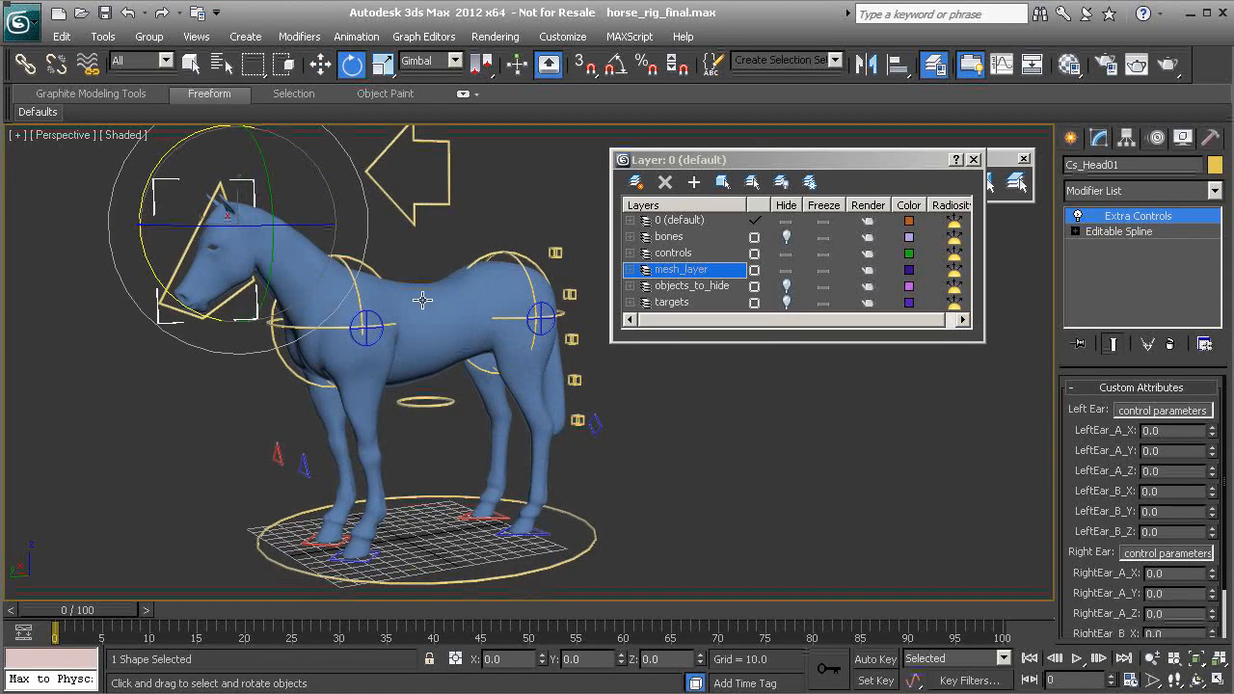
left_click(428, 250)
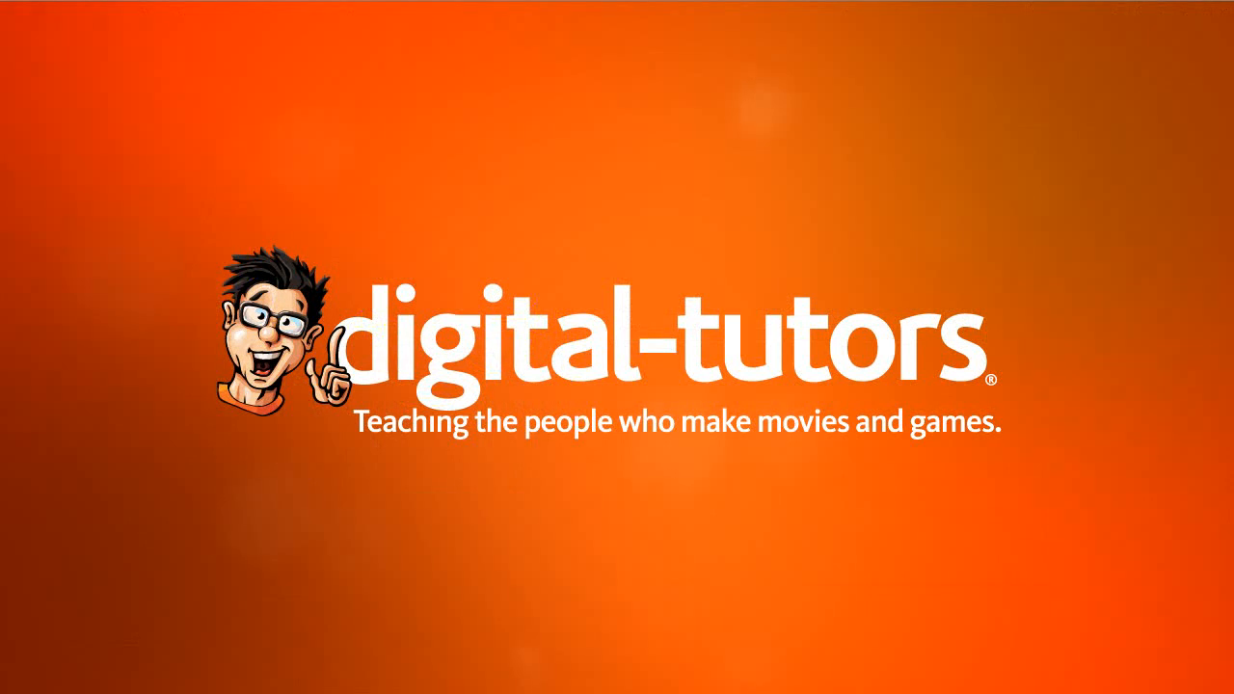